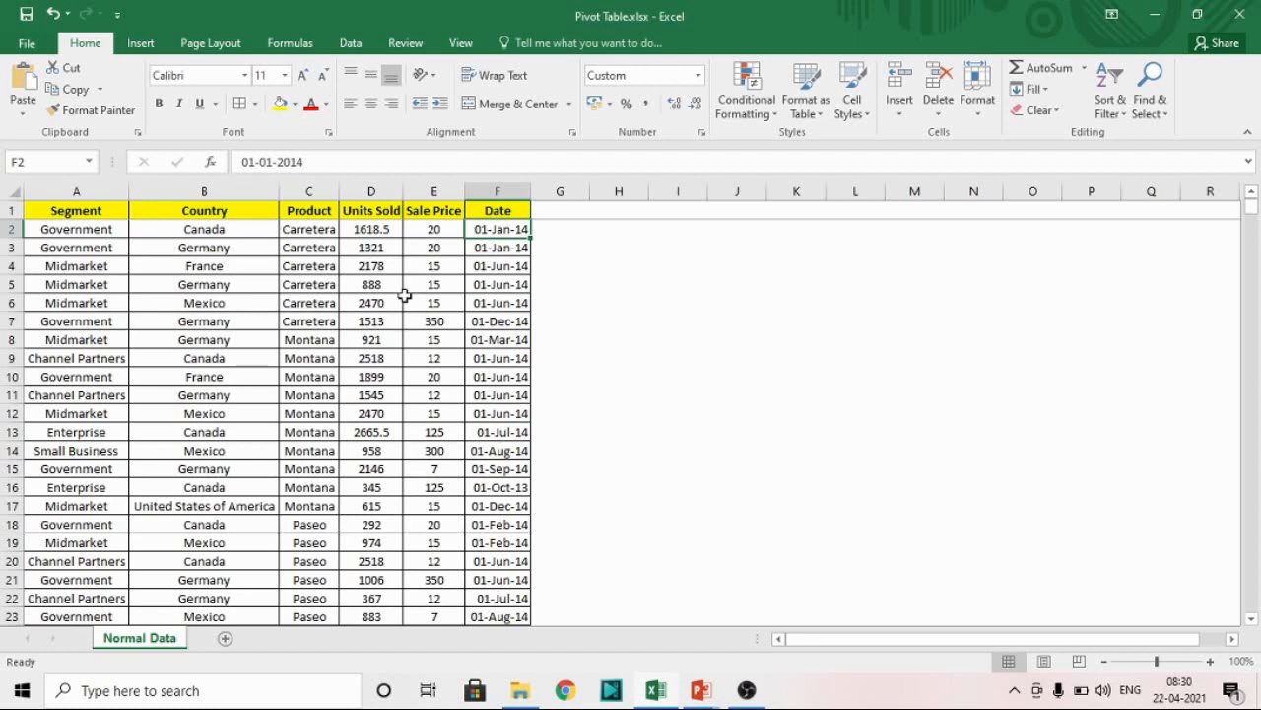
{"action": "key", "text": "Left"}
{"action": "key", "text": "Right"}
{"action": "key", "text": "Up"}
{"action": "key", "text": "Left"}
{"action": "key", "text": "Home"}
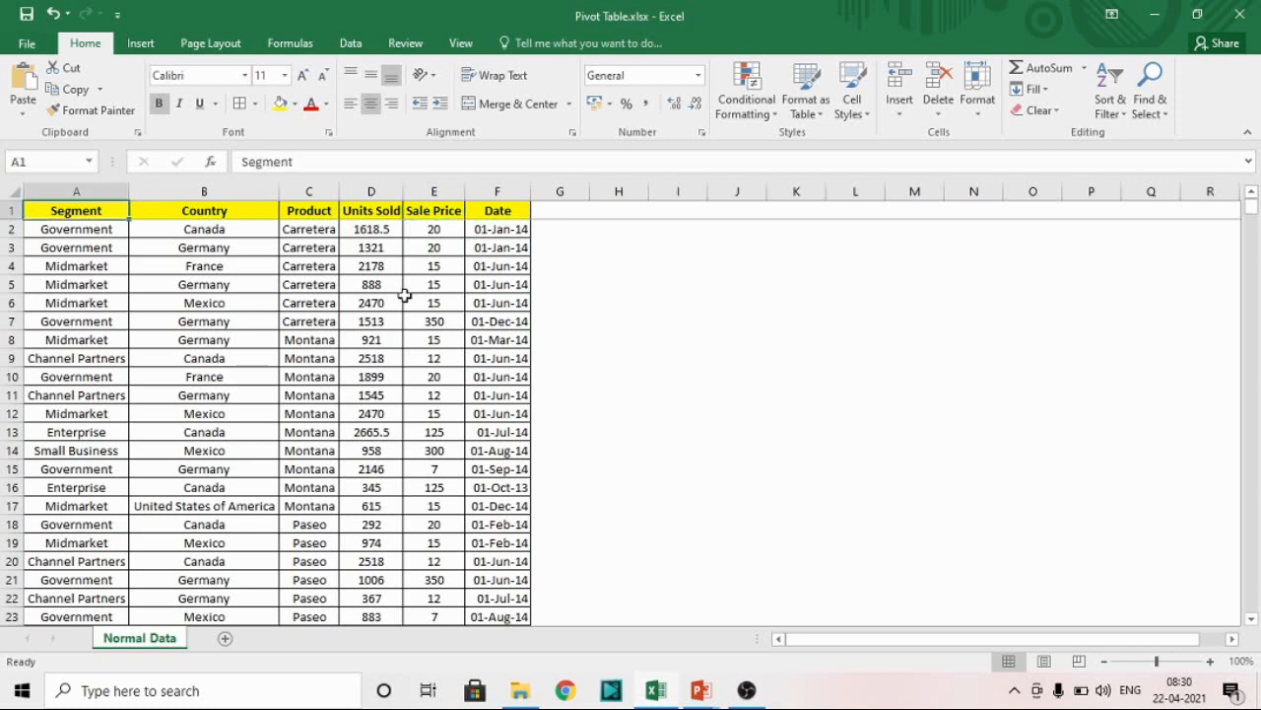
{"action": "key", "text": "Down"}
{"action": "key", "text": "Right"}
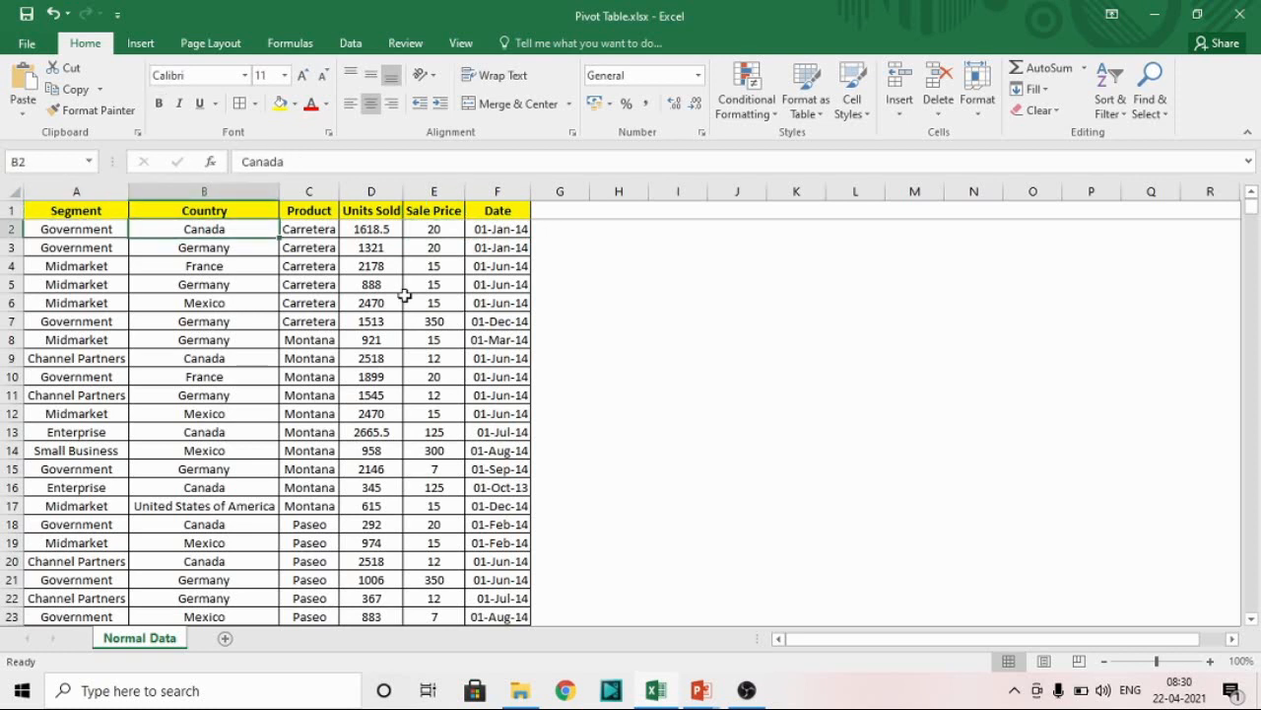
{"action": "key", "text": "Up"}
{"action": "key", "text": "Left"}
{"action": "key", "text": "Down"}
{"action": "key", "text": "Right"}
{"action": "key", "text": "Up"}
{"action": "key", "text": "Left"}
- Select the header row and the first ten data rows, range A1:F11
{"action": "key", "text": "shift+Right"}
{"action": "key", "text": "shift+Right"}
{"action": "key", "text": "shift+Right"}
{"action": "key", "text": "shift+Right"}
{"action": "key", "text": "shift+Right"}
{"action": "key", "text": "shift+Down"}
{"action": "key", "text": "shift+Down"}
{"action": "key", "text": "shift+Down"}
{"action": "key", "text": "shift+Down"}
{"action": "key", "text": "shift+Down"}
{"action": "key", "text": "shift+Down"}
{"action": "key", "text": "shift+Down"}
{"action": "key", "text": "shift+Down"}
{"action": "key", "text": "shift+Down"}
{"action": "key", "text": "shift+Down"}
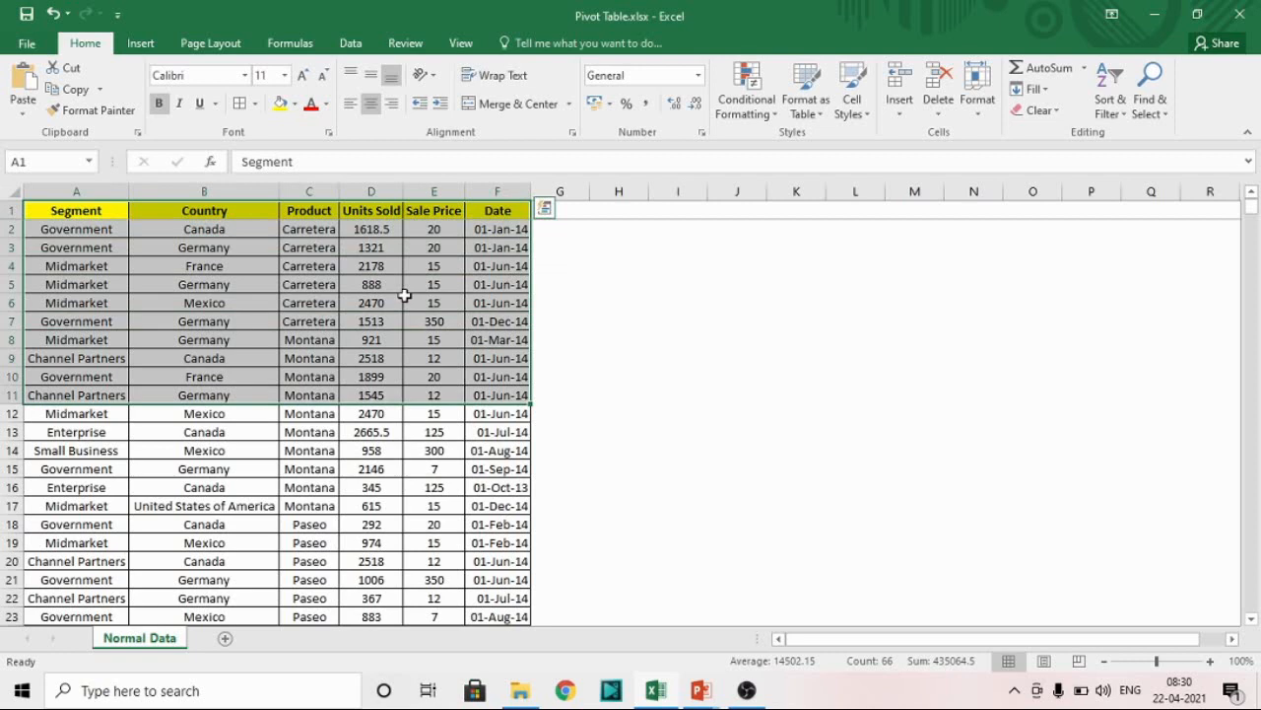
- Copy the full data range A1:F701 from the Normal Data sheet and paste it at A1 of a new worksheet
{"action": "key", "text": "Up"}
{"action": "key", "text": "ctrl+shift+Right"}
{"action": "key", "text": "ctrl+shift+Down"}
{"action": "key", "text": "shift+Down"}
{"action": "key", "text": "shift+Up"}
{"action": "key", "text": "ctrl+c"}
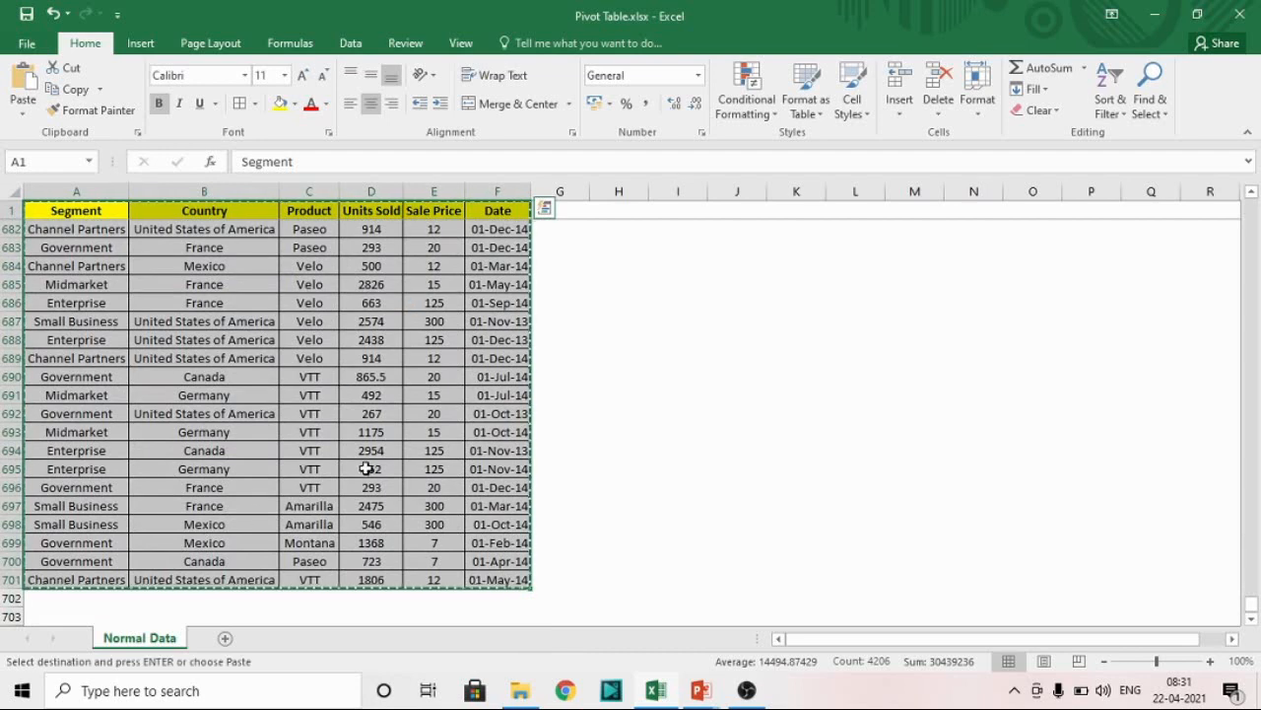
{"action": "left_click", "coordinate": [225, 637]}
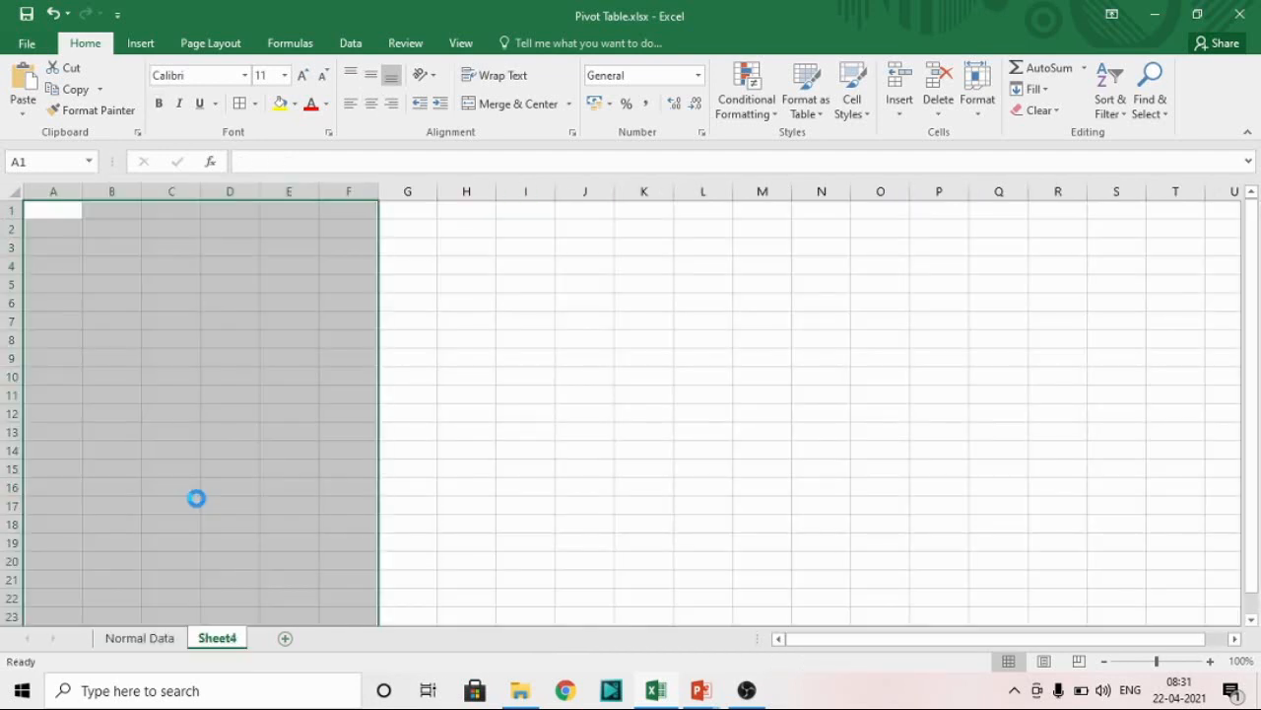
- Rename the new worksheet as Table Data
{"action": "double_click", "coordinate": [222, 643]}
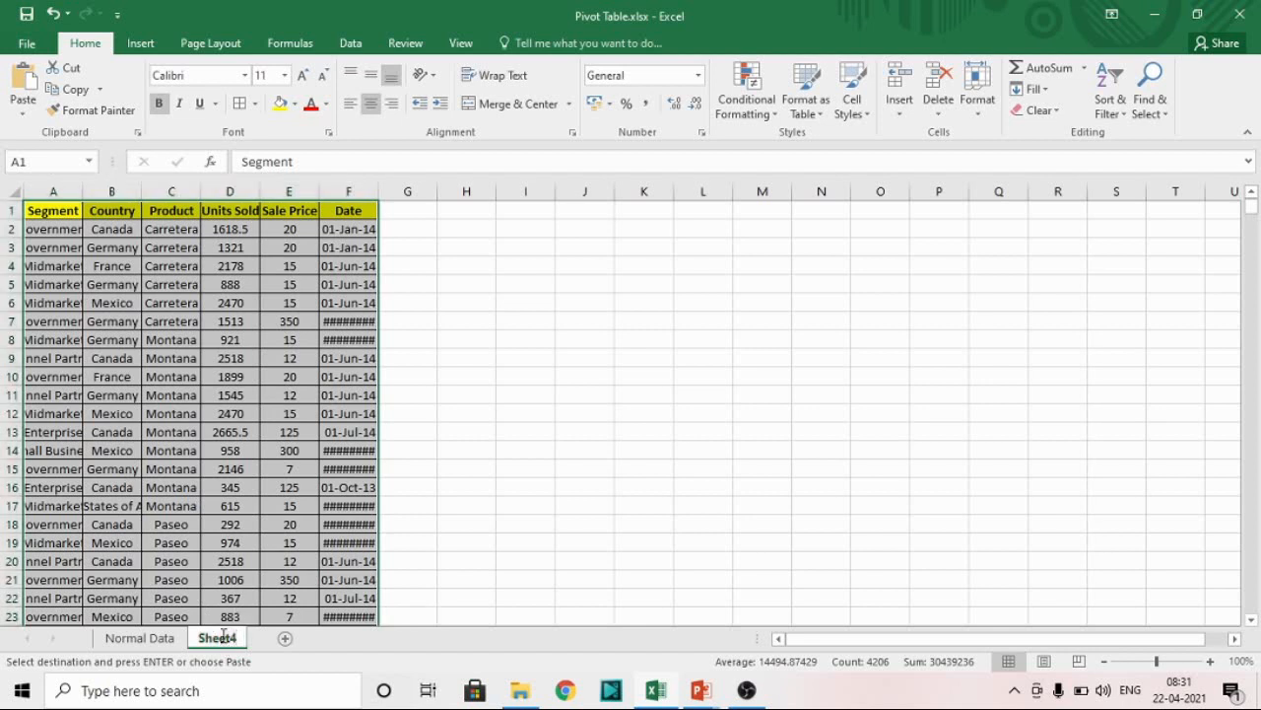
{"action": "key", "text": "alt"}
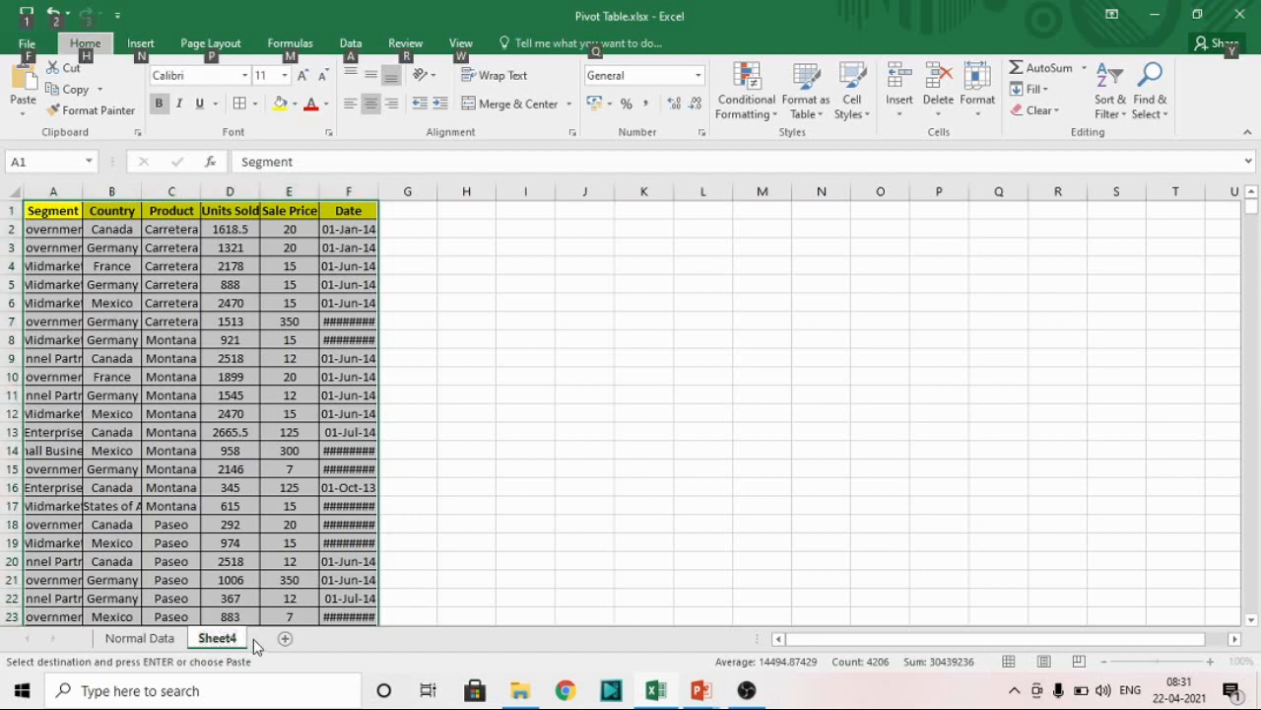
{"action": "key", "text": "alt"}
{"action": "type", "text": "Table Data"}
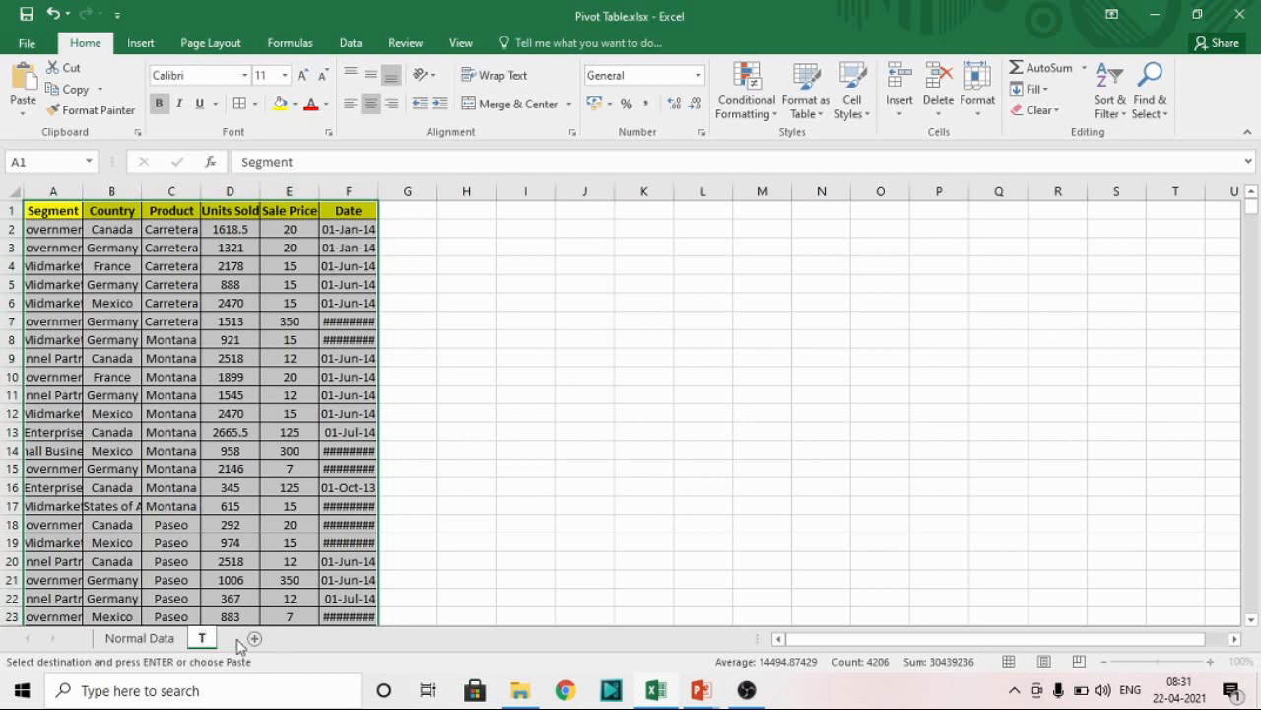
{"action": "key", "text": "Return"}
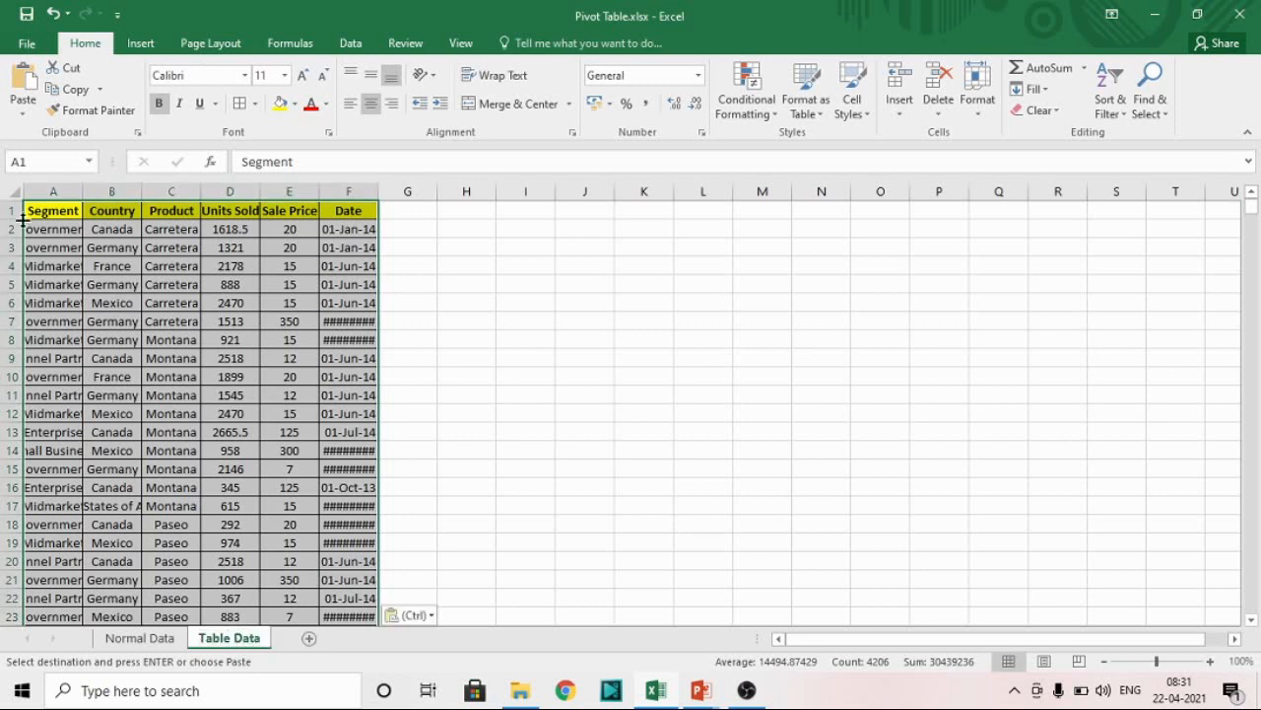
- Autofit the width of all columns on the Table Data sheet
{"action": "key", "text": "ctrl+a"}
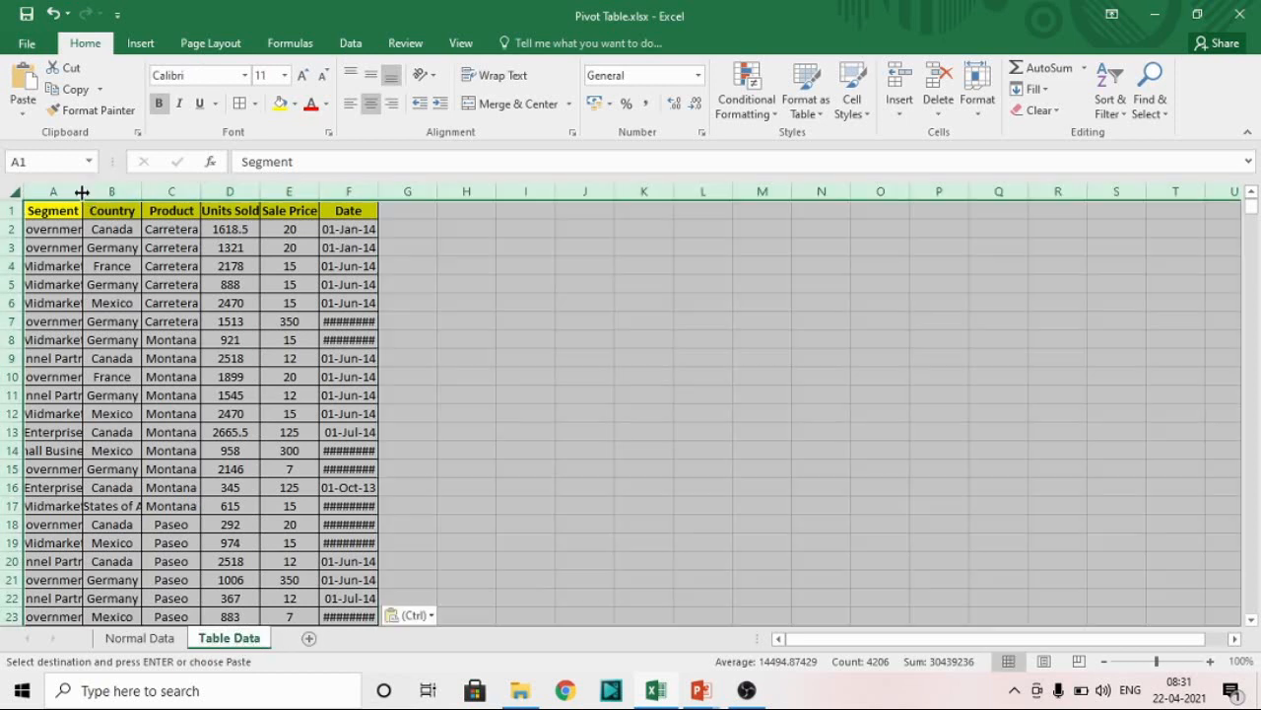
{"action": "double_click", "coordinate": [81, 191]}
{"action": "left_click", "coordinate": [259, 310]}
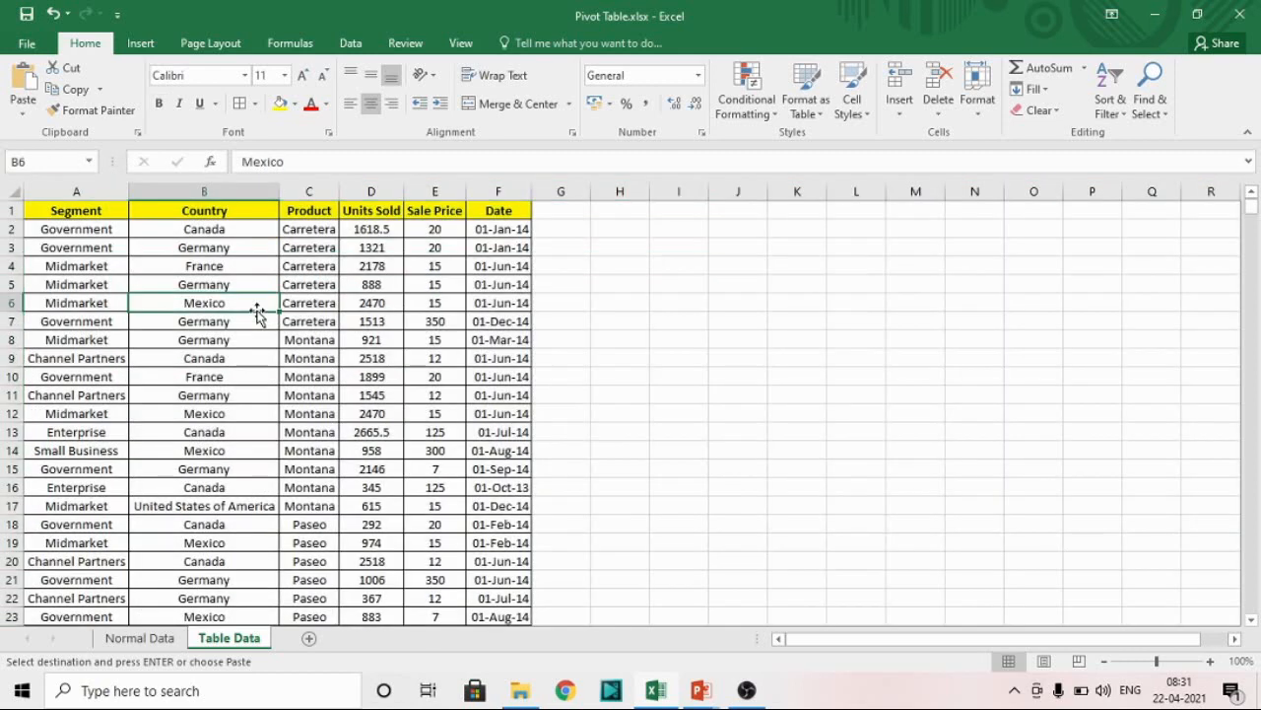
- Convert the data range $A$1:$F$701 on the Table Data sheet into a table with headers
{"action": "key", "text": "Up"}
{"action": "key", "text": "Left"}
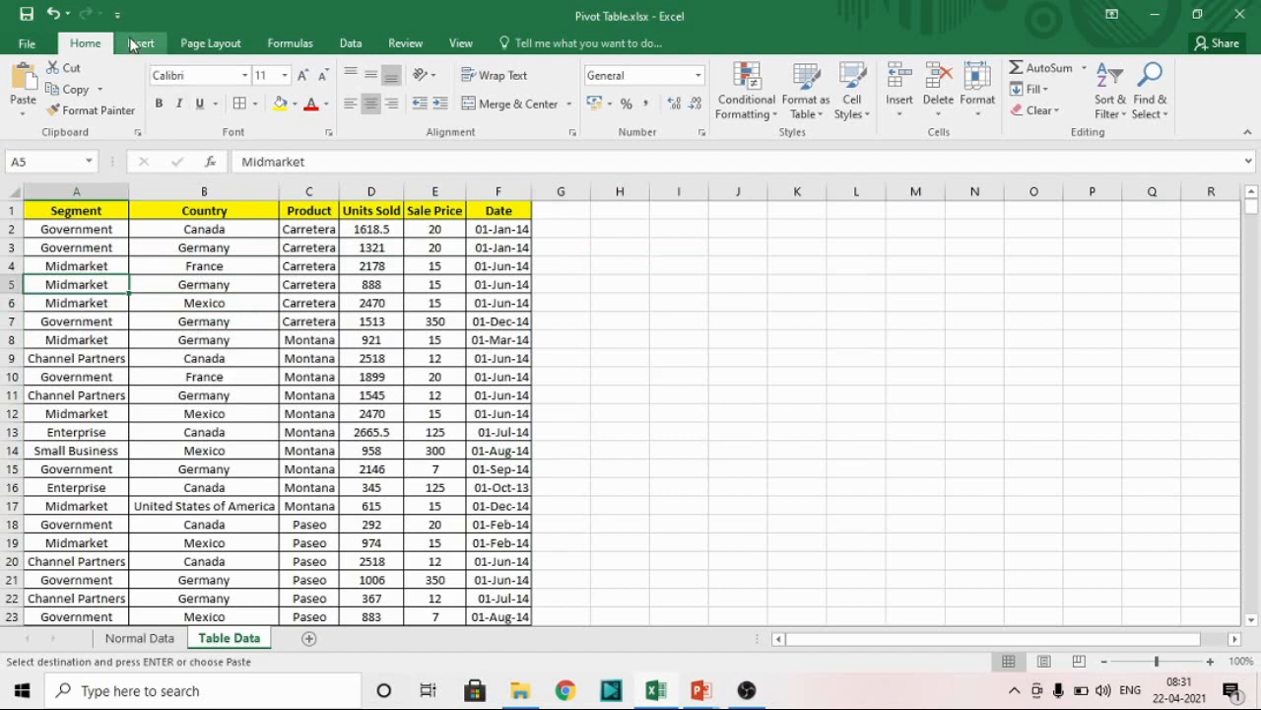
{"action": "scroll", "coordinate": [197, 104], "scroll_direction": "down", "scroll_amount": 1}
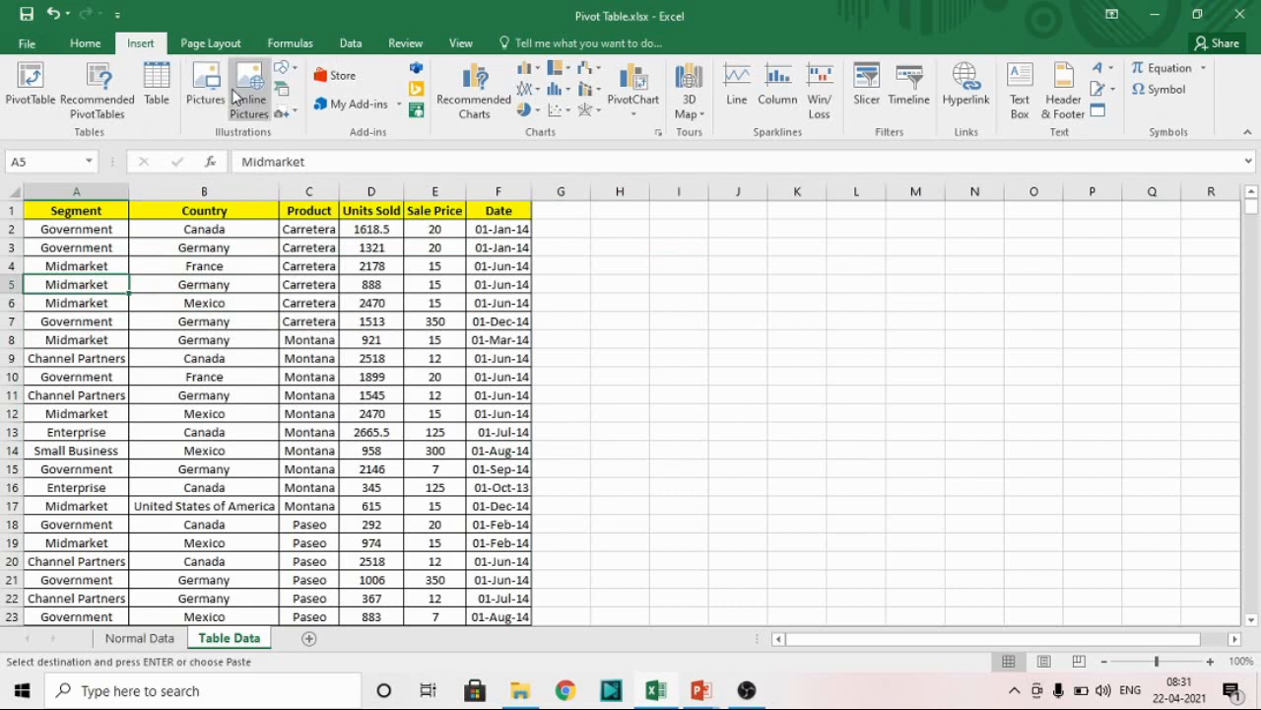
{"action": "left_click", "coordinate": [163, 91]}
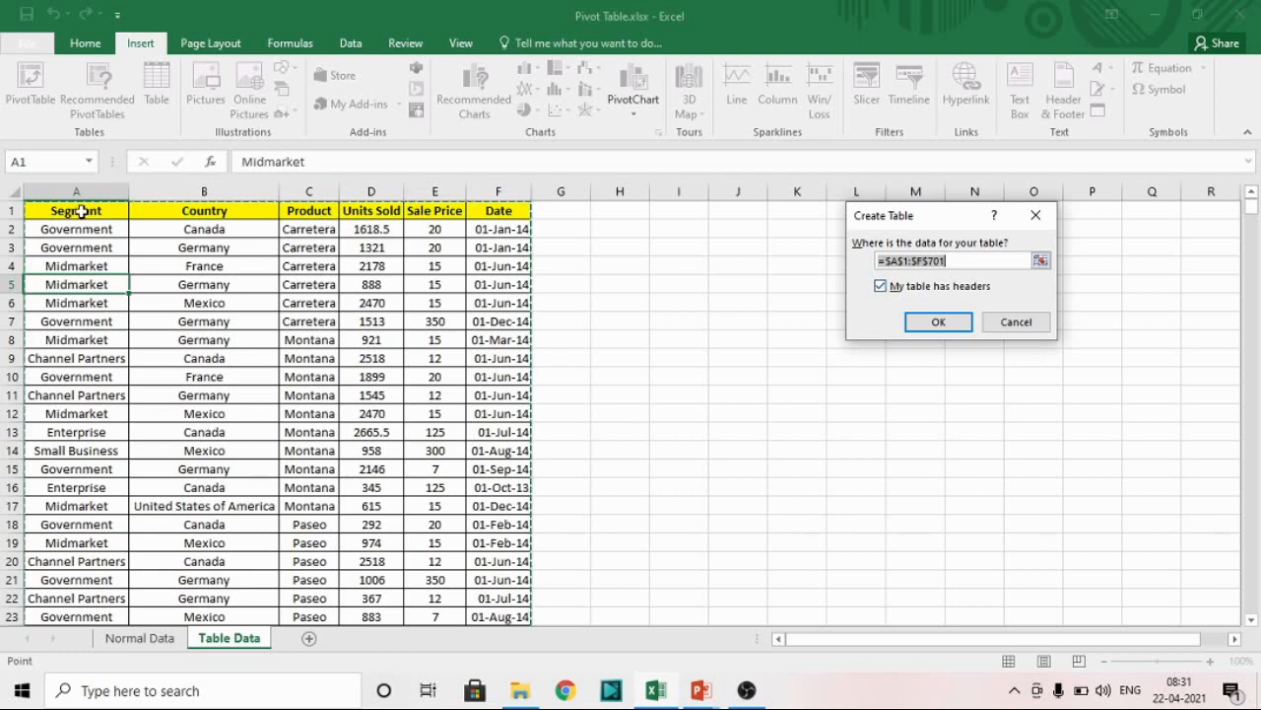
{"action": "left_click", "coordinate": [938, 322]}
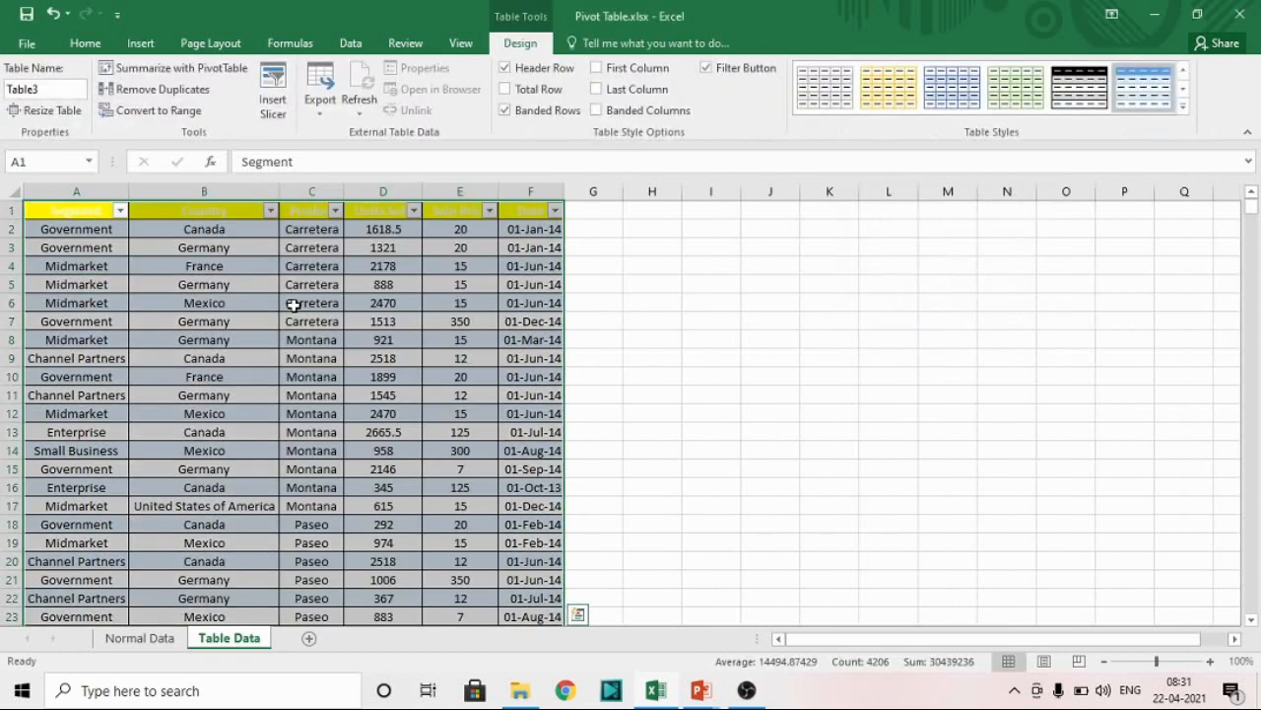
{"action": "left_click", "coordinate": [159, 322]}
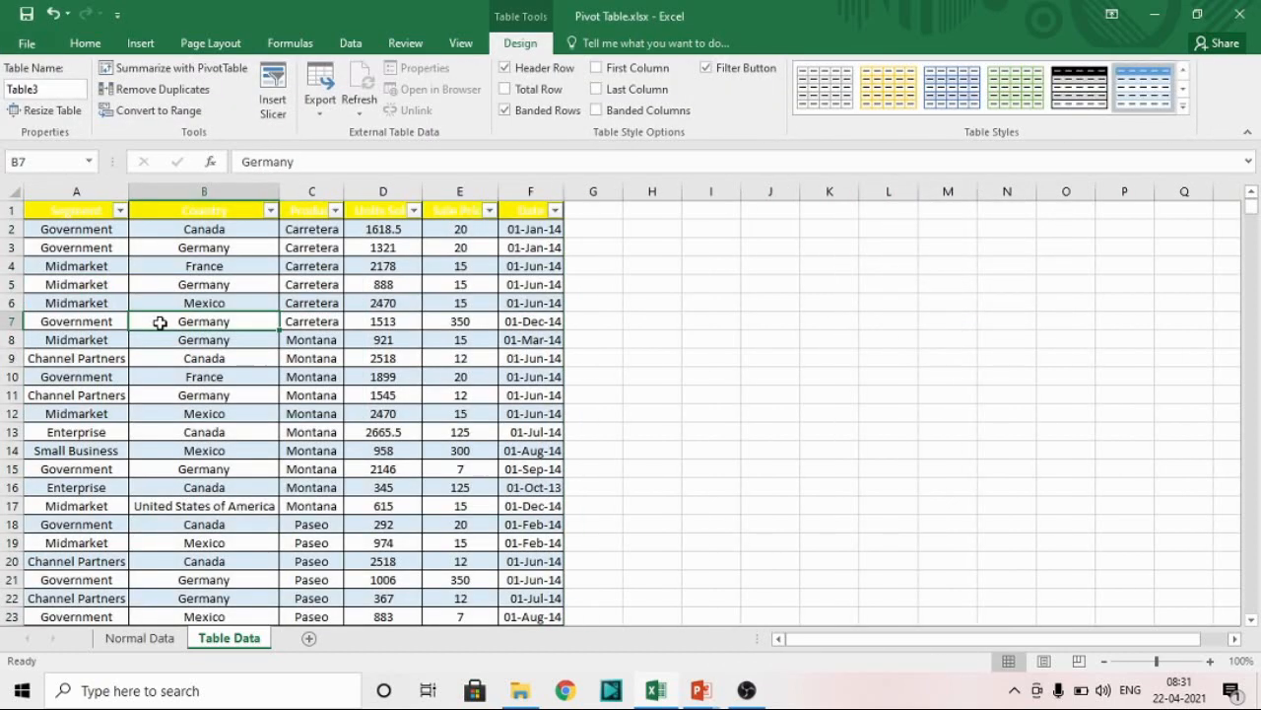
- Rename the table on the Table Data sheet as Table_data
{"action": "key", "text": "ctrl+Home"}
{"action": "key", "text": "Down"}
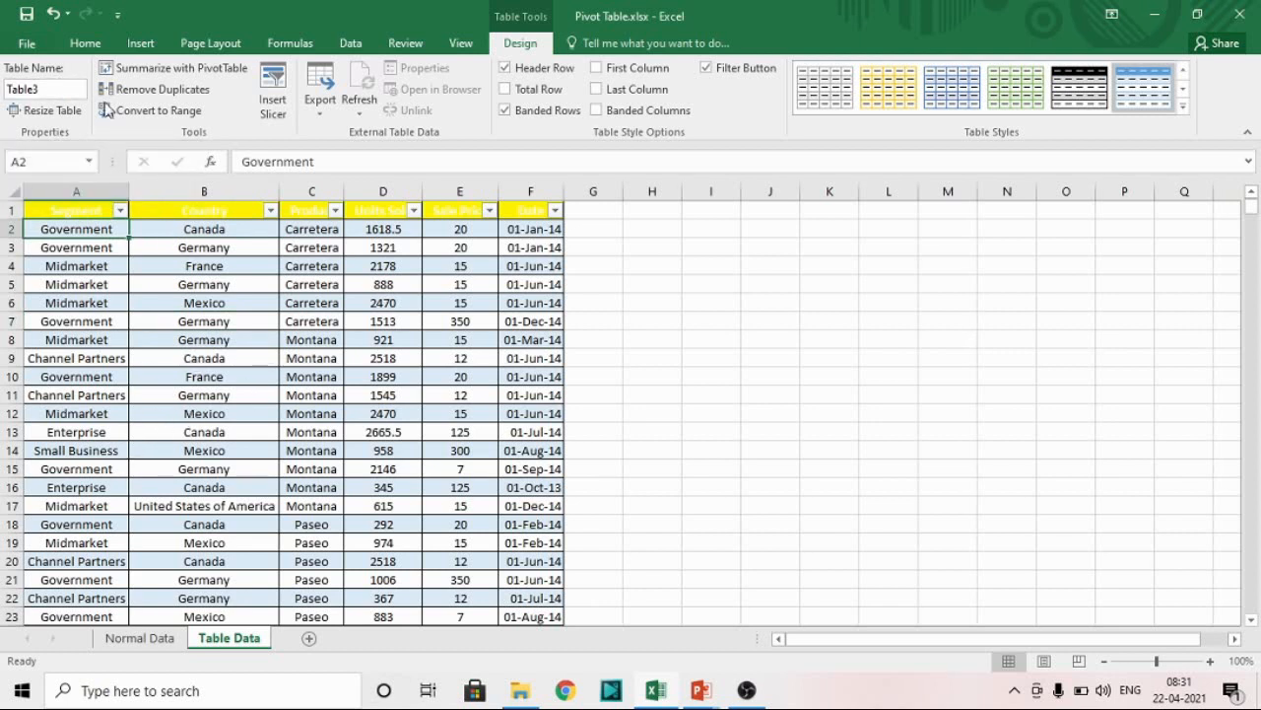
{"action": "left_click", "coordinate": [144, 390]}
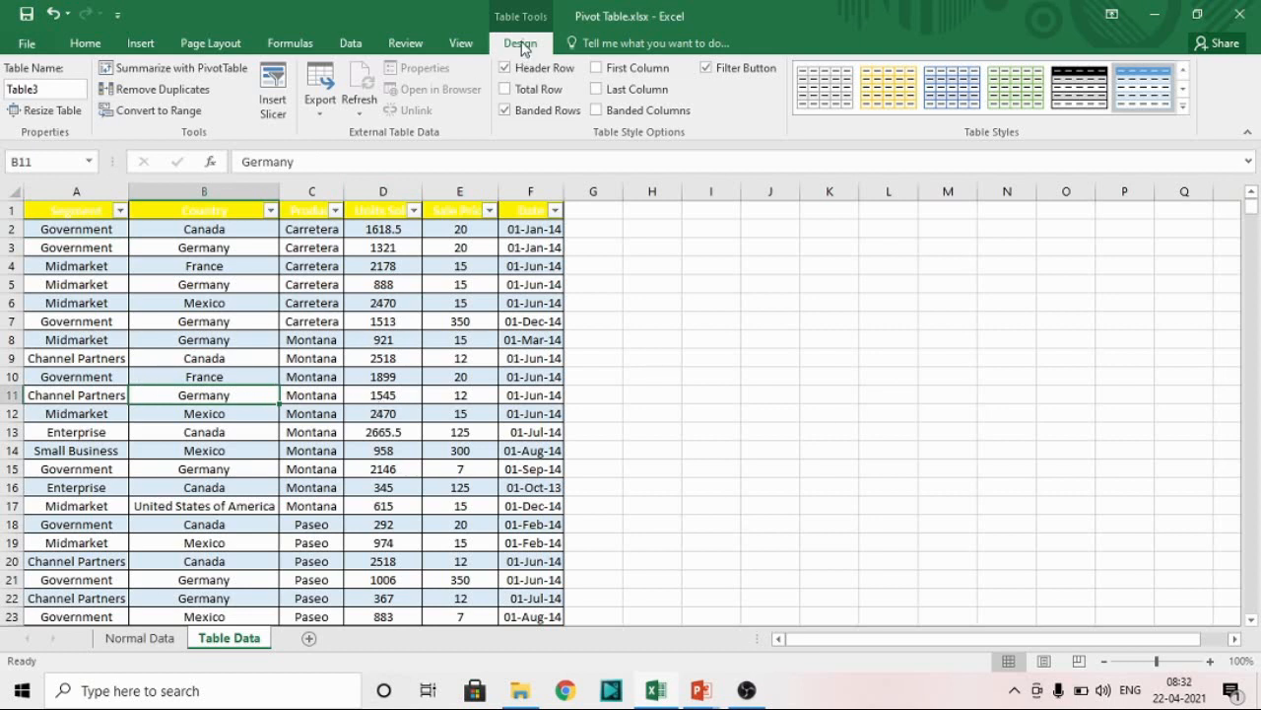
{"action": "left_click", "coordinate": [64, 89]}
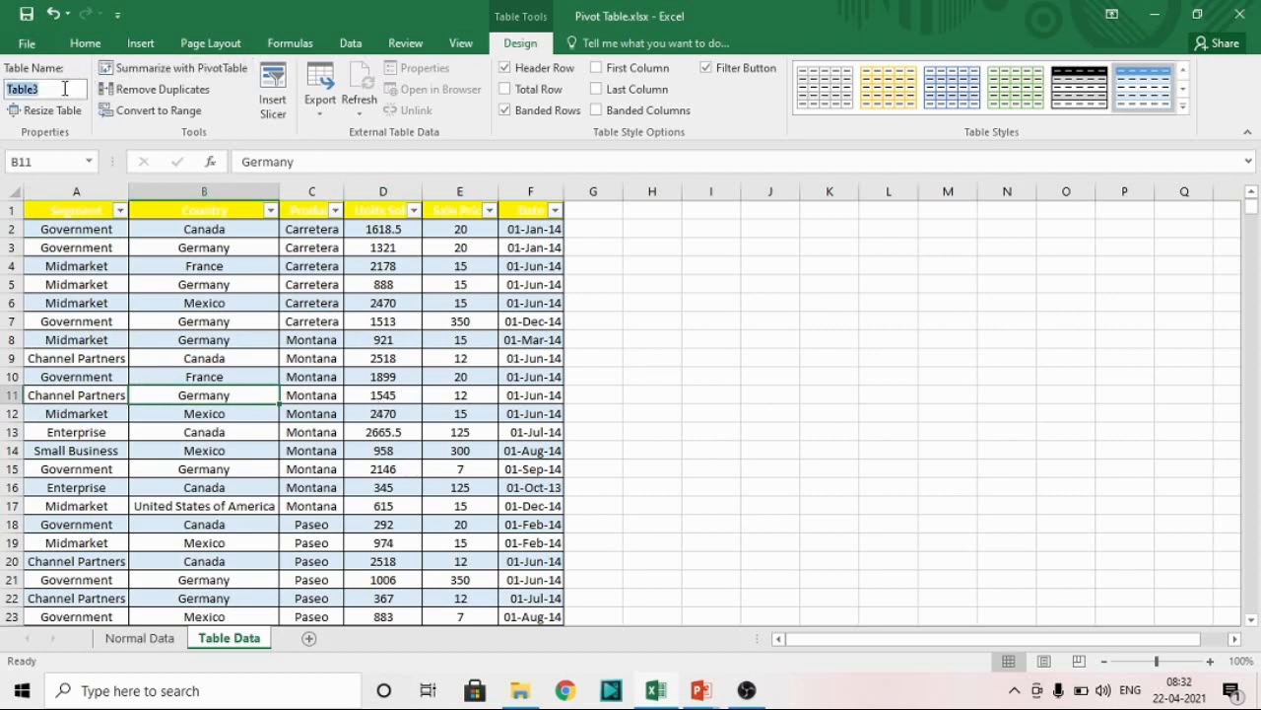
{"action": "type", "text": "Table_data"}
{"action": "key", "text": "Return"}
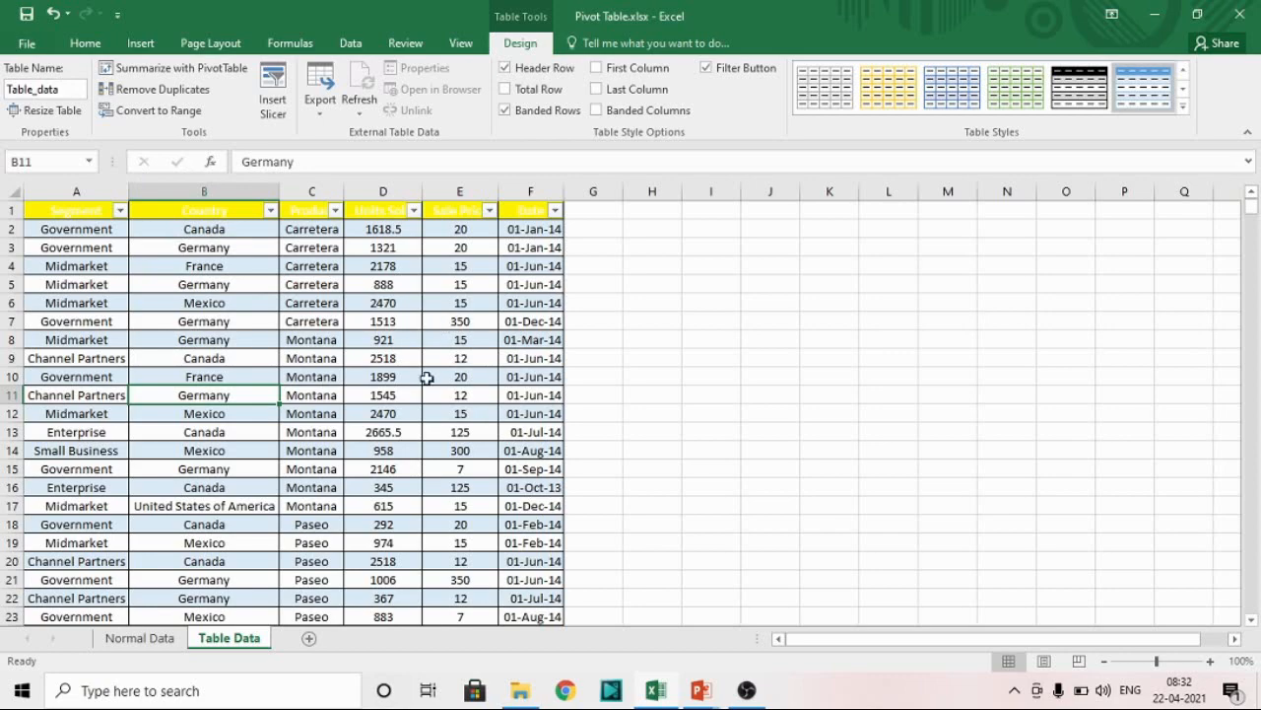
- Go to cell A702, the first empty row below the table on the Table Data sheet
{"action": "left_click", "coordinate": [306, 376]}
{"action": "left_click", "coordinate": [204, 361]}
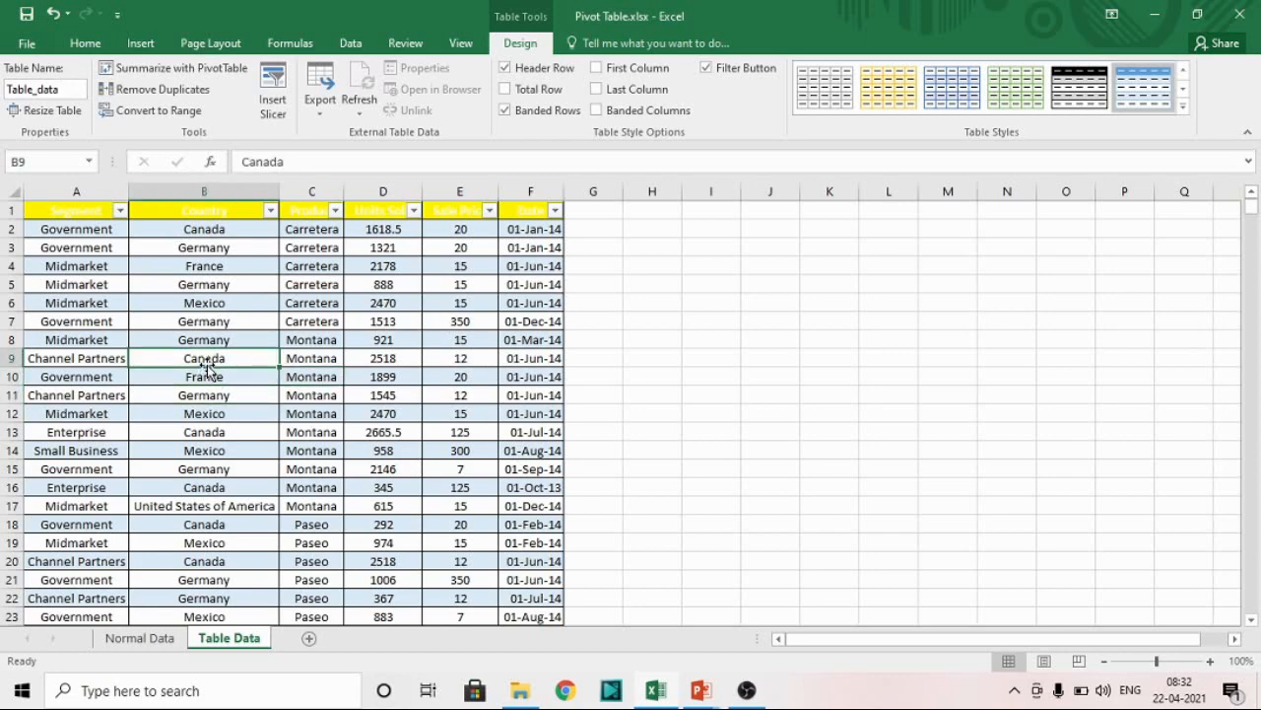
{"action": "key", "text": "ctrl+Down"}
{"action": "key", "text": "Down"}
{"action": "key", "text": "Up"}
{"action": "key", "text": "Left"}
{"action": "key", "text": "Down"}
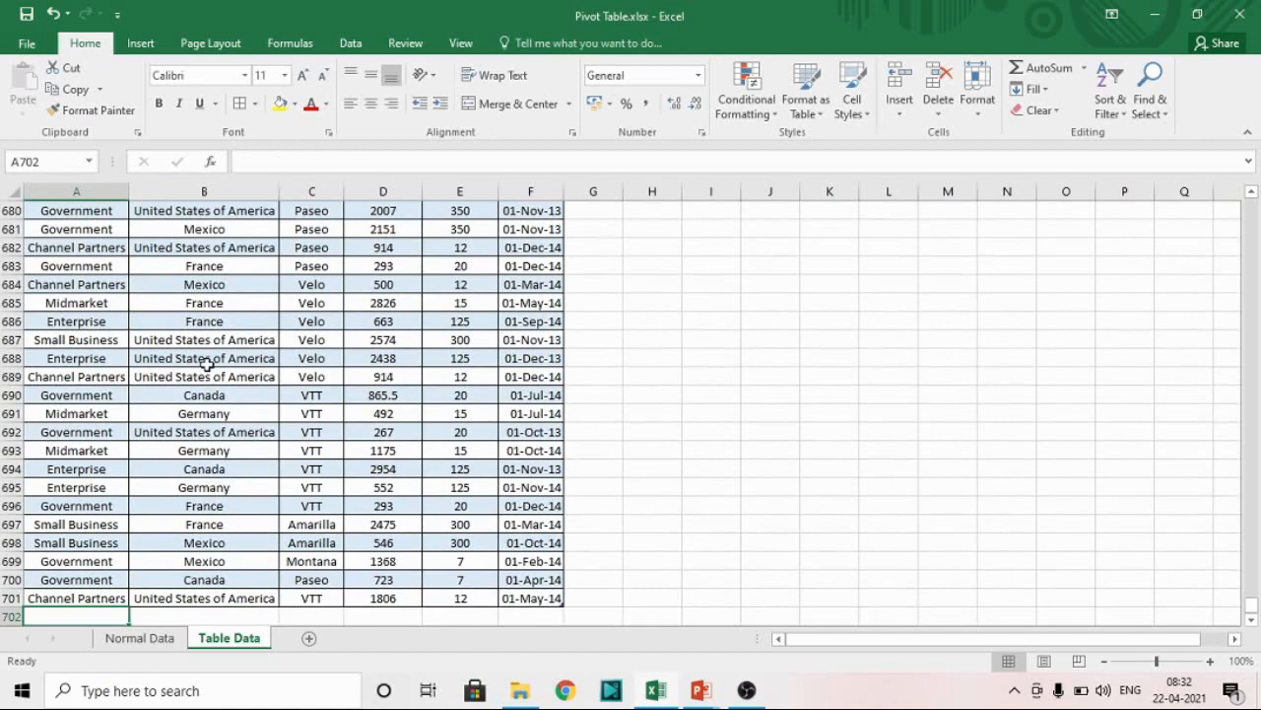
- In row 702 of the Normal Data sheet, enter segment Government, country Mexico and product VTT
{"action": "key", "text": "ctrl+Page_Up"}
{"action": "key", "text": "ctrl+Down"}
{"action": "key", "text": "Down"}
{"action": "type", "text": "Government"}
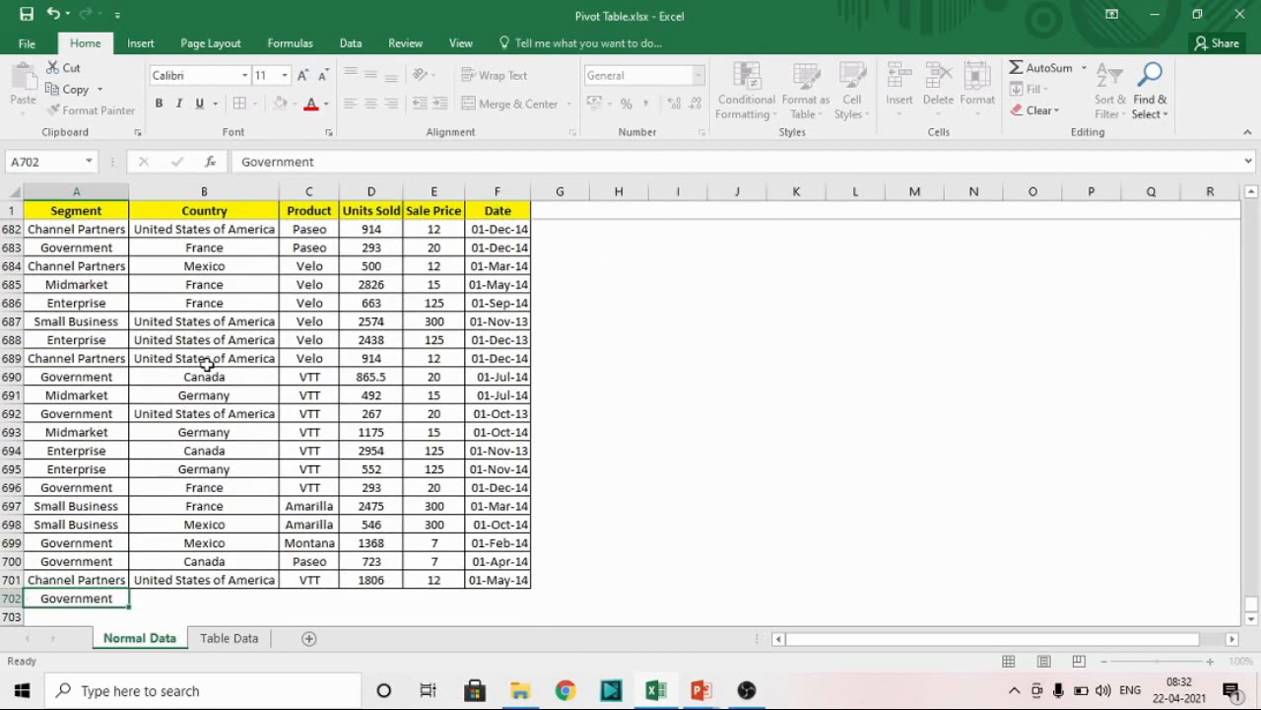
{"action": "key", "text": "Tab"}
{"action": "type", "text": "Mexico"}
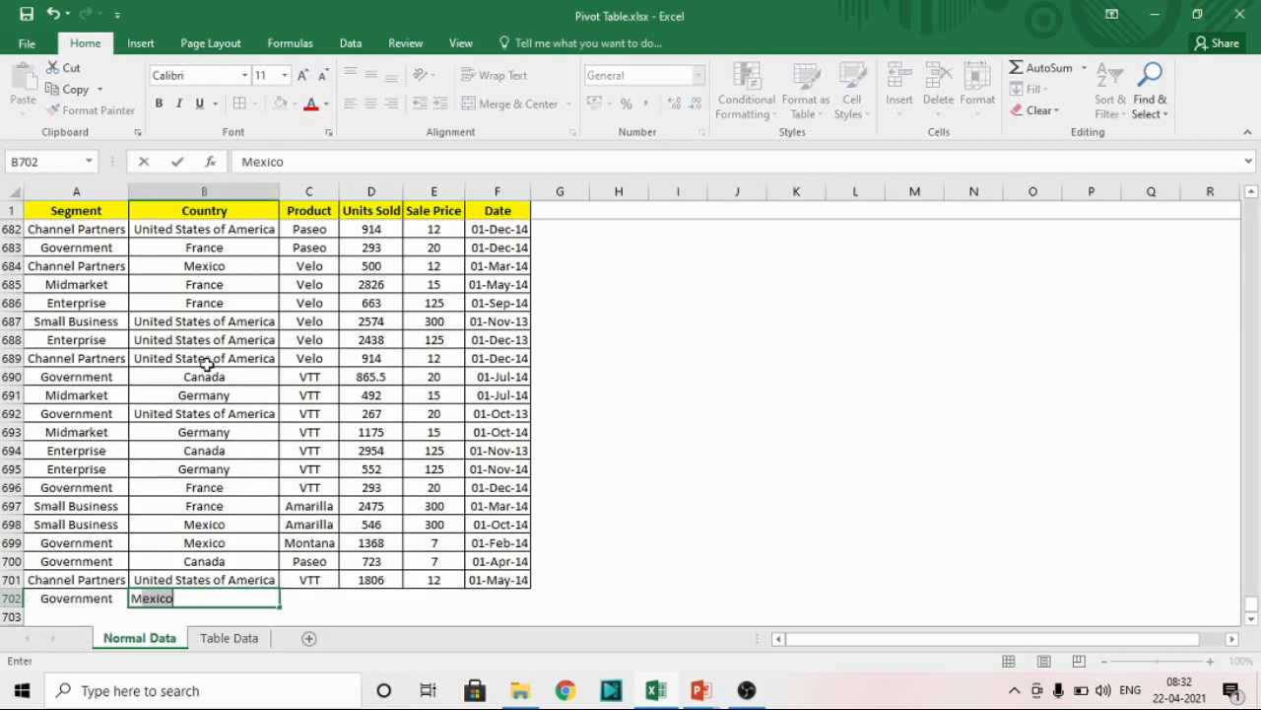
{"action": "key", "text": "Tab"}
{"action": "type", "text": "Vtt"}
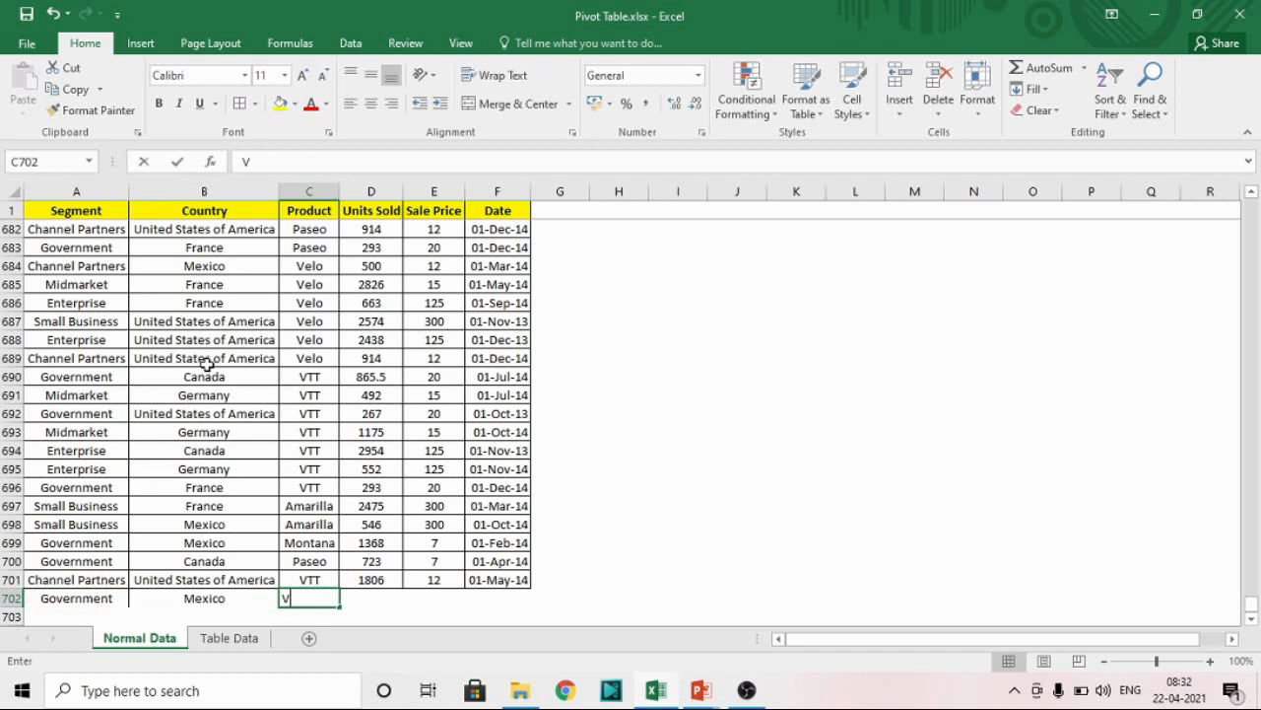
{"action": "key", "text": "BackSpace"}
{"action": "key", "text": "BackSpace"}
{"action": "type", "text": "TT"}
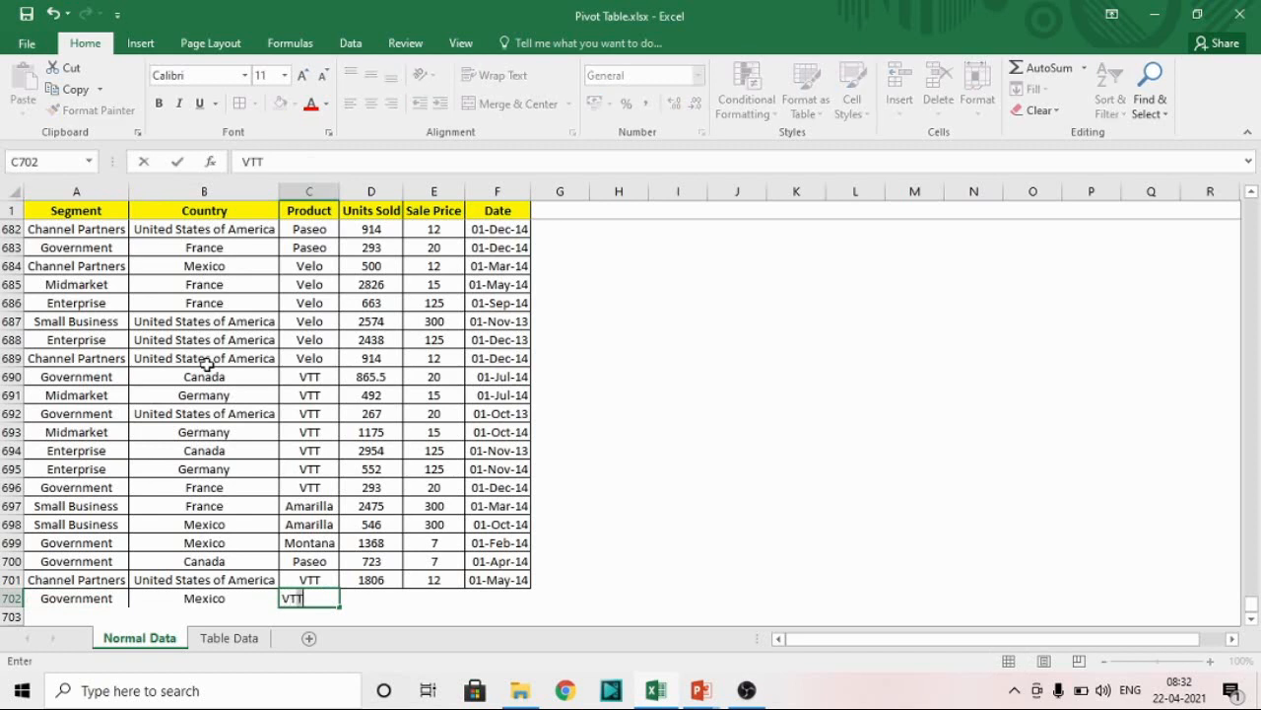
{"action": "key", "text": "Tab"}
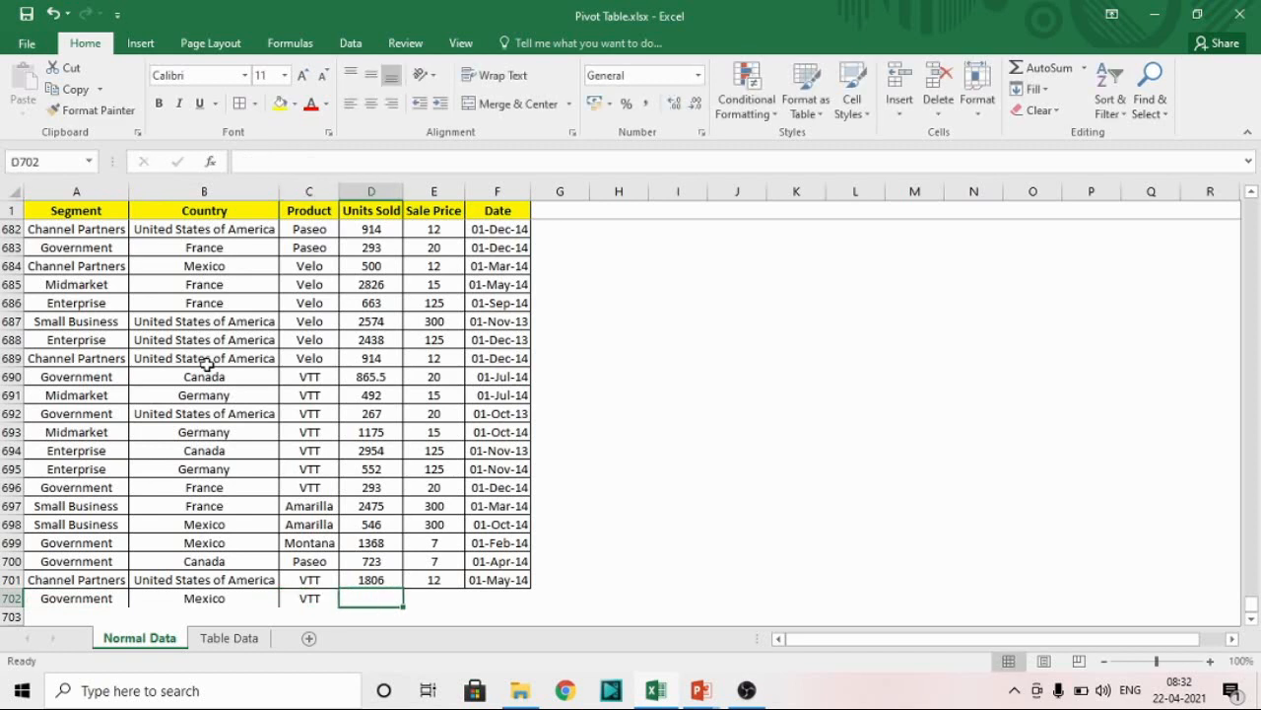
- Complete row 702 with 1000 units sold, sale price 12 and the current date 22-04-2021
{"action": "type", "text": "1000"}
{"action": "key", "text": "Tab"}
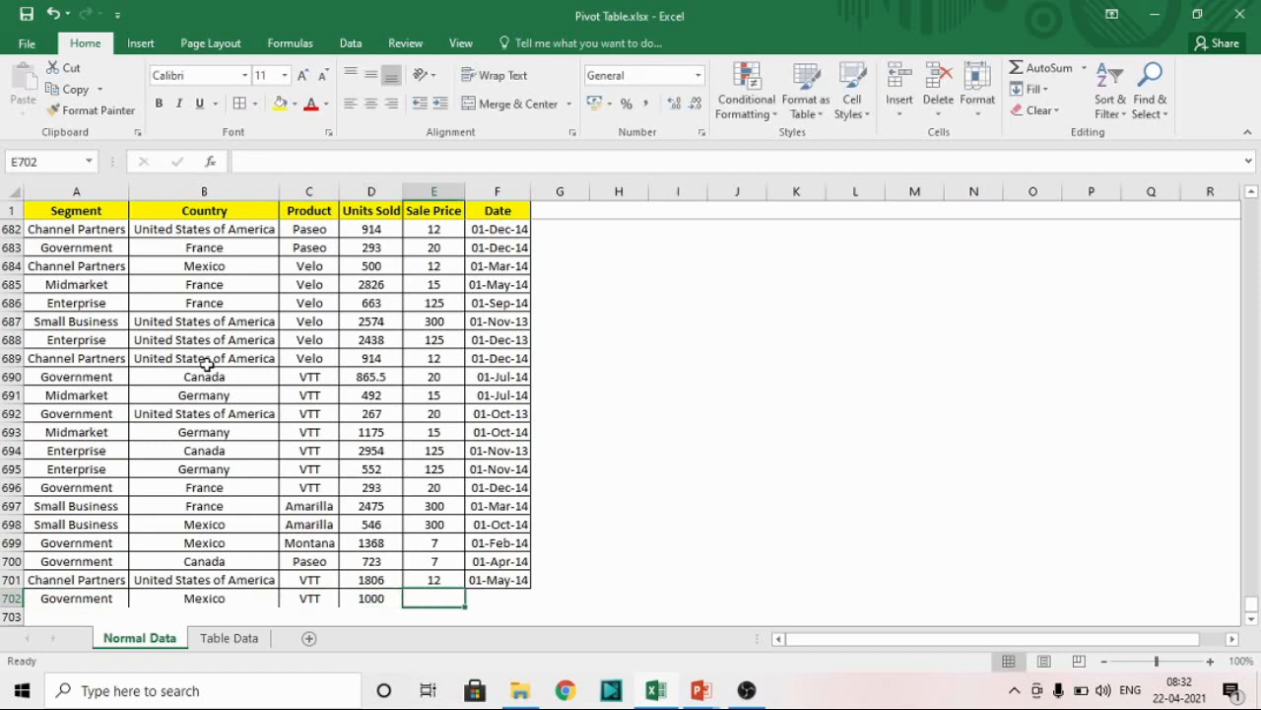
{"action": "type", "text": "12"}
{"action": "key", "text": "Tab"}
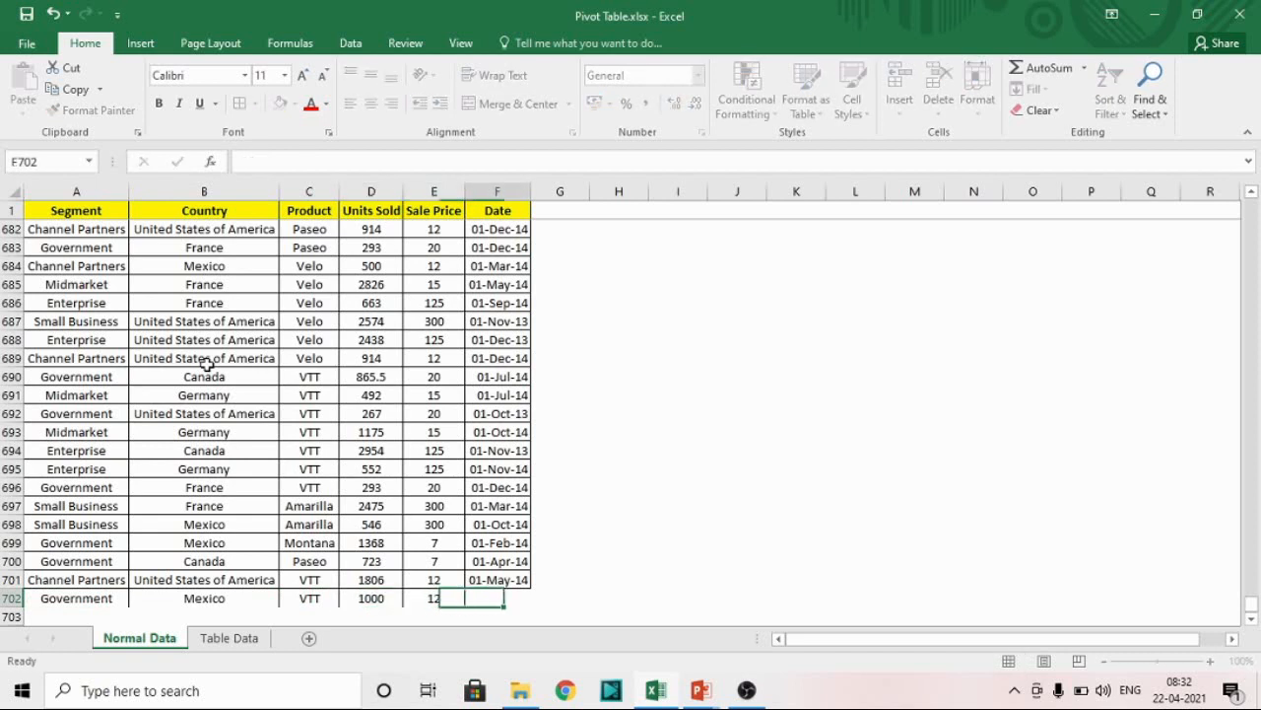
{"action": "key", "text": "ctrl+semicolon"}
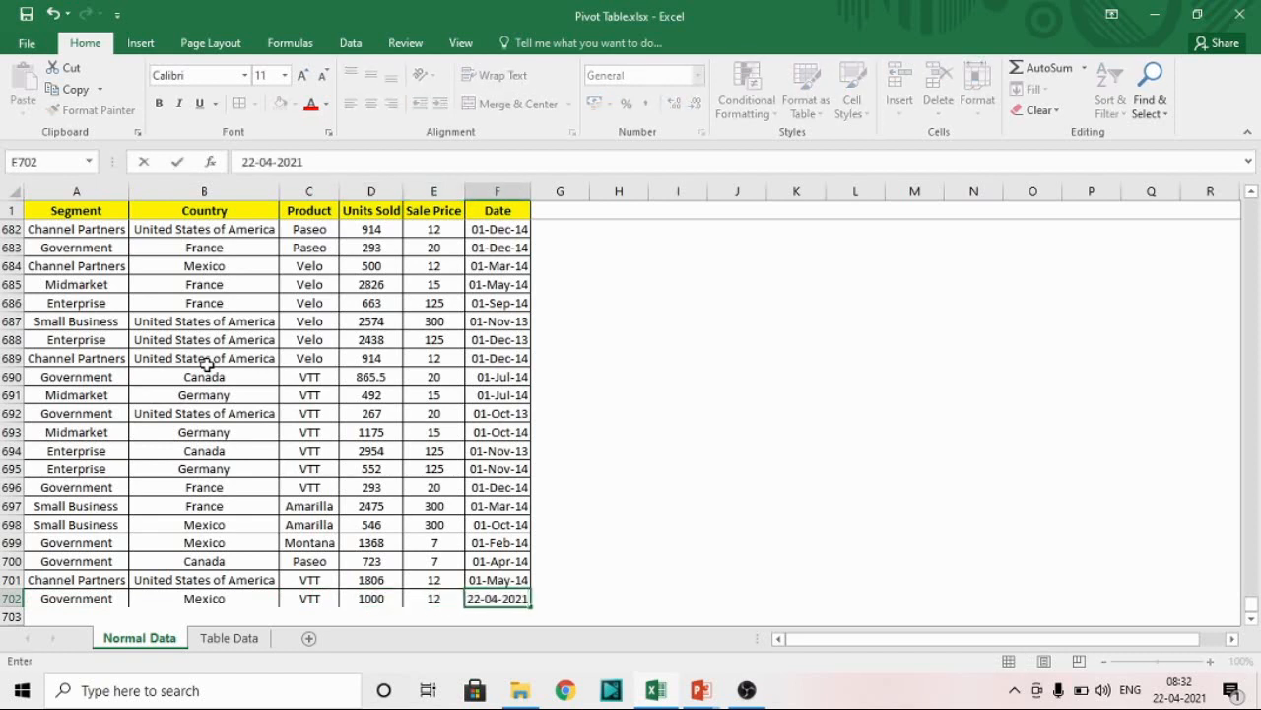
{"action": "key", "text": "Return"}
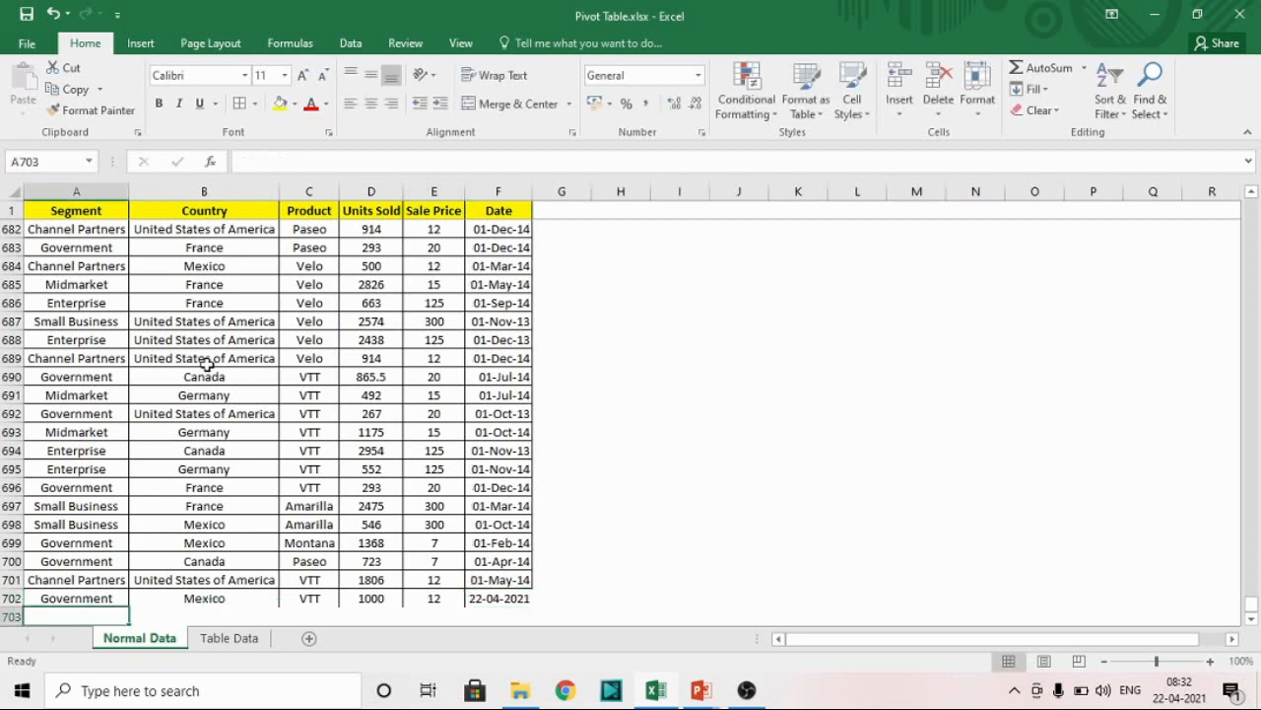
- Compare the borders and date format of the new row 702 with those of row 701 above it
{"action": "key", "text": "Up"}
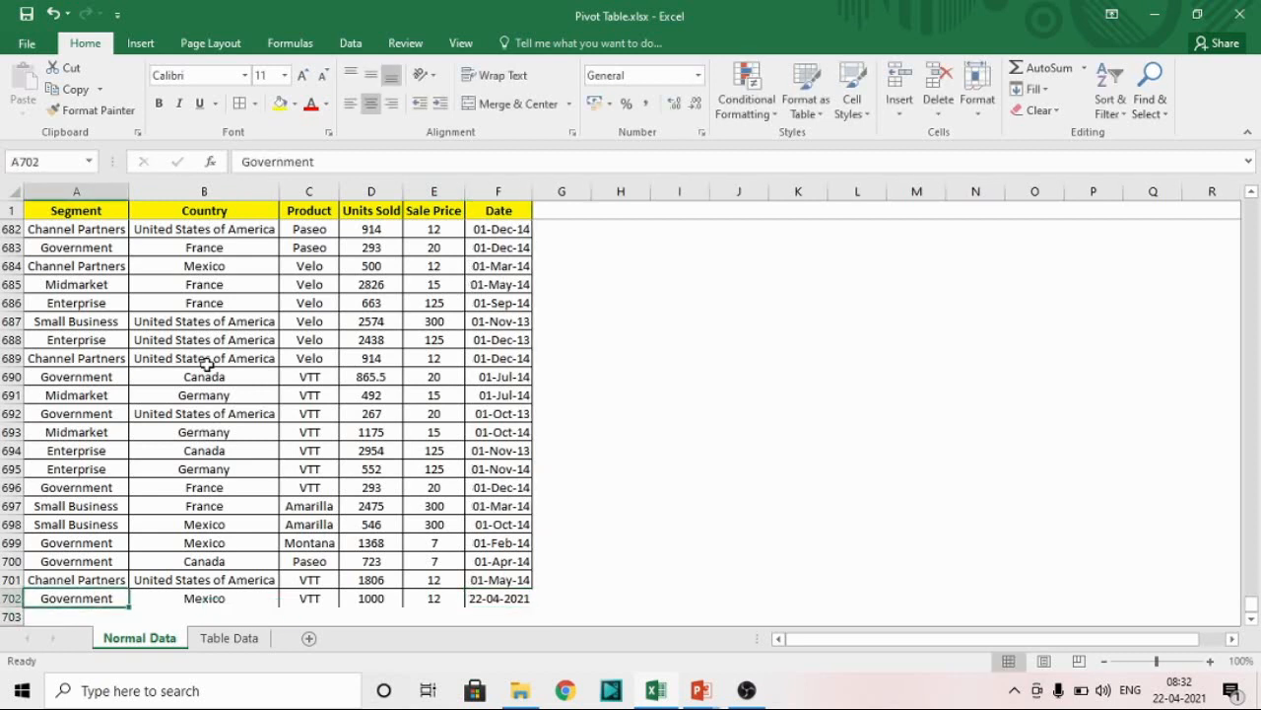
{"action": "key", "text": "Right"}
{"action": "key", "text": "Right"}
{"action": "key", "text": "Right"}
{"action": "key", "text": "Right"}
{"action": "key", "text": "Right"}
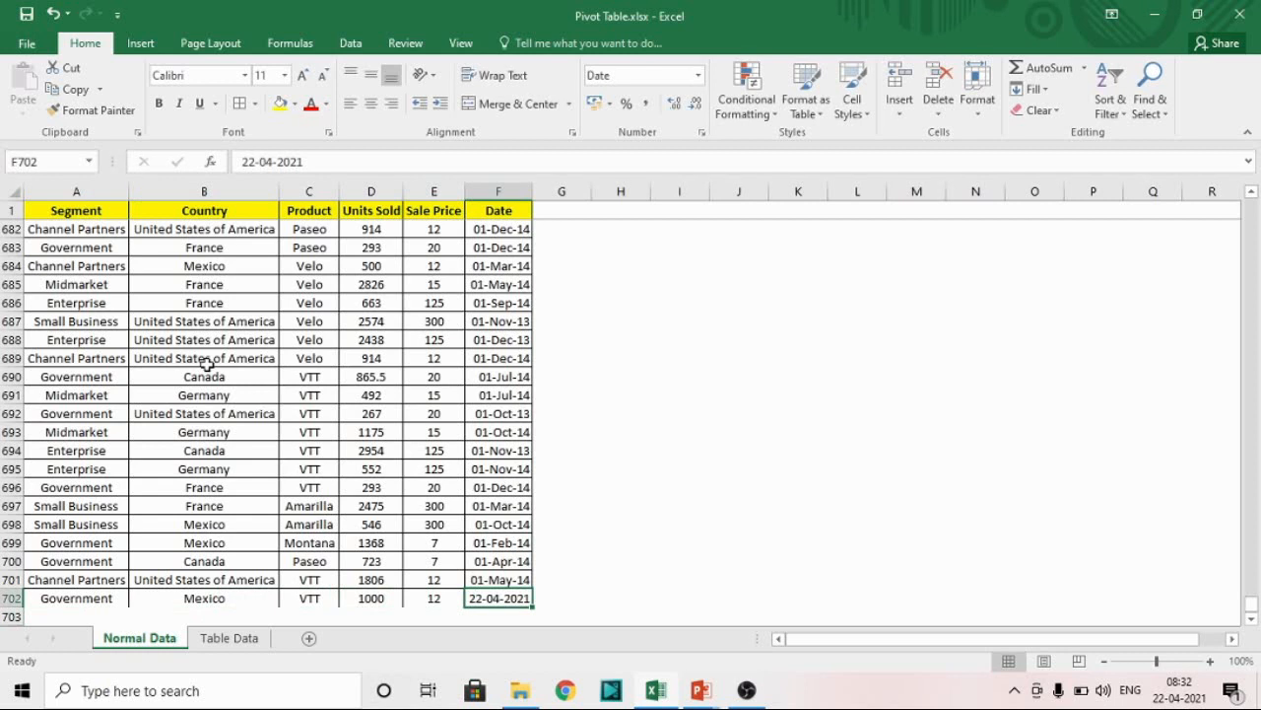
{"action": "key", "text": "Up"}
{"action": "key", "text": "Left"}
{"action": "key", "text": "Left"}
{"action": "key", "text": "Left"}
{"action": "key", "text": "Left"}
{"action": "key", "text": "Left"}
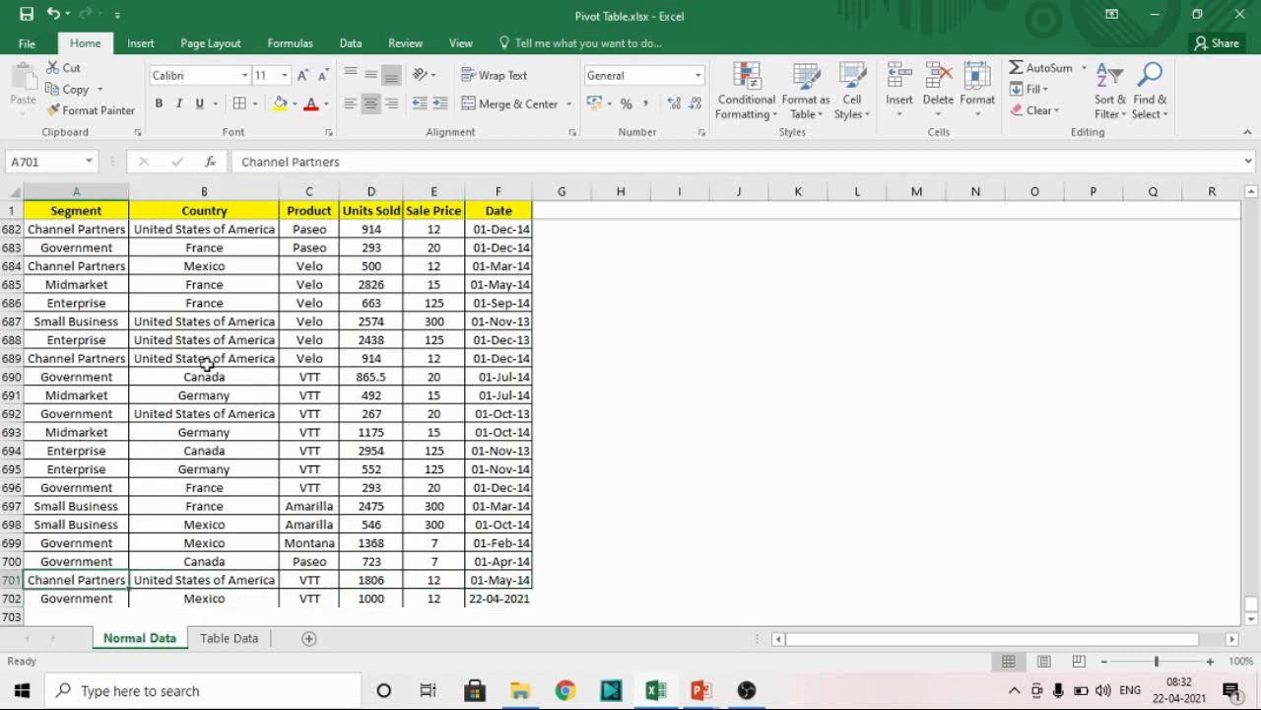
{"action": "key", "text": "Right"}
{"action": "key", "text": "Right"}
{"action": "key", "text": "Right"}
{"action": "key", "text": "Right"}
{"action": "key", "text": "Right"}
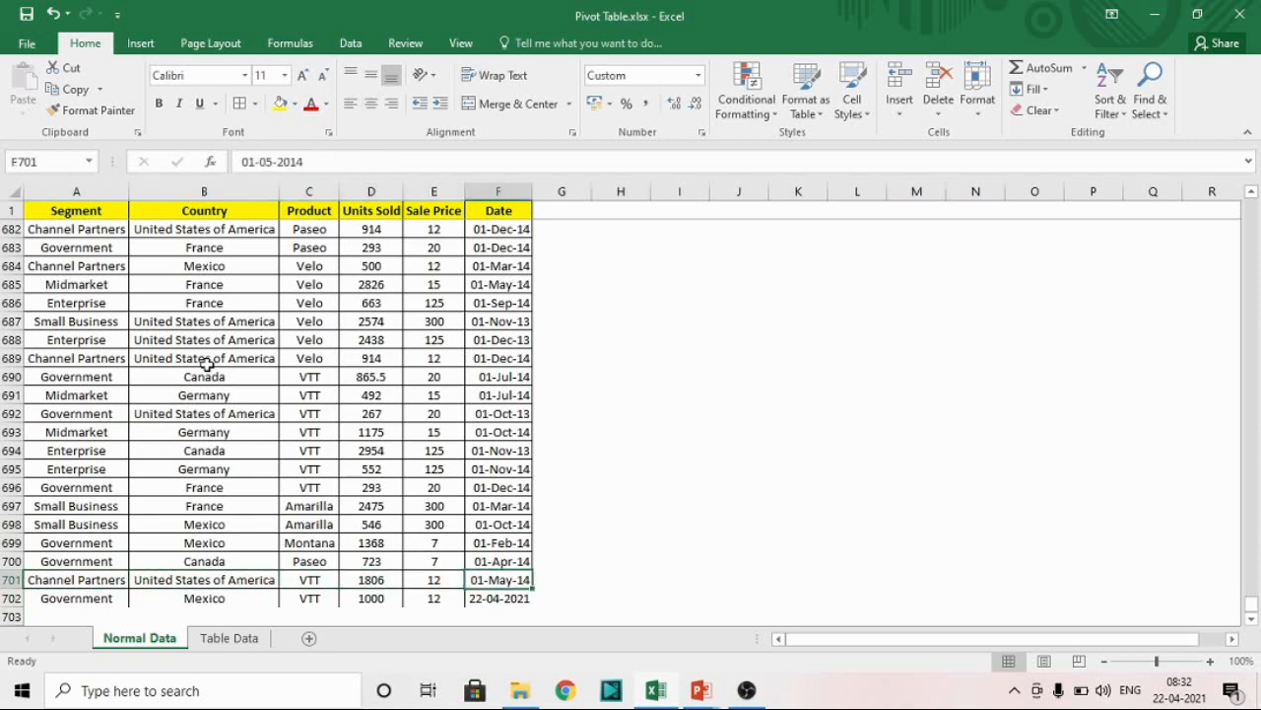
- Examine the cells of rows 700 to 702 on the Normal Data sheet, from Segment to Date, for formatting differences
{"action": "key", "text": "Left"}
{"action": "key", "text": "Left"}
{"action": "key", "text": "Left"}
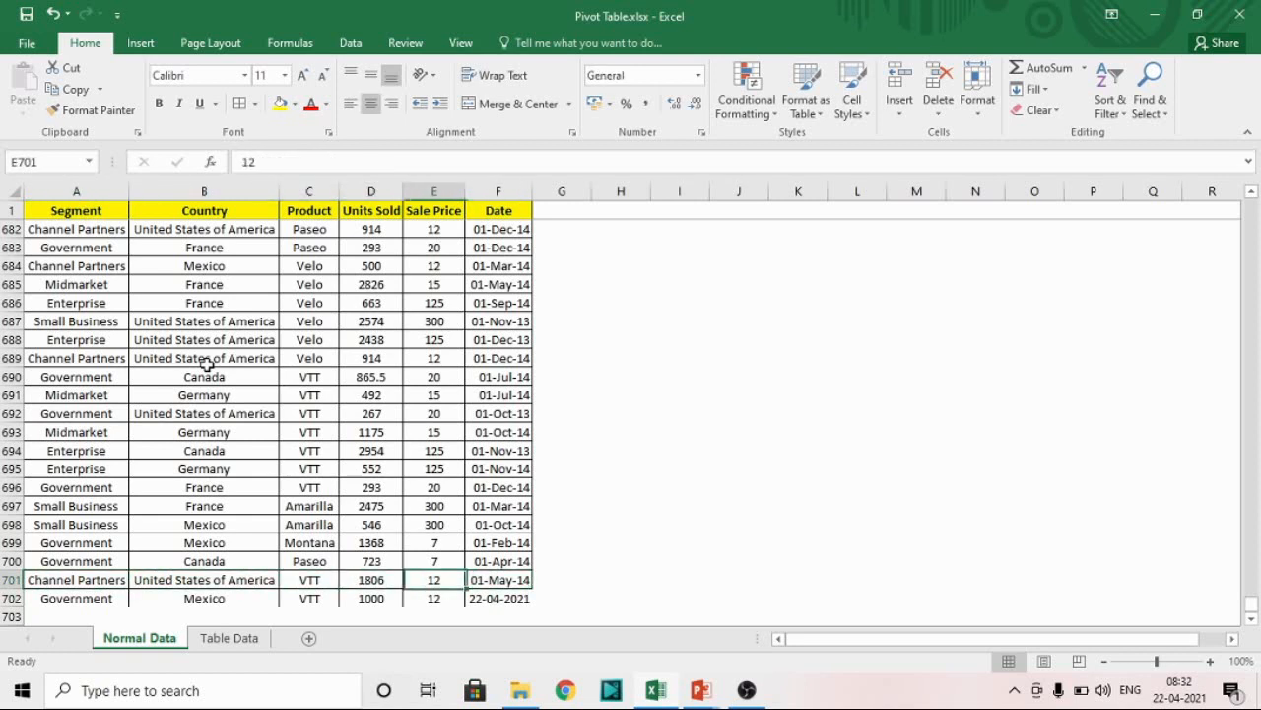
{"action": "key", "text": "Right"}
{"action": "key", "text": "Right"}
{"action": "key", "text": "Right"}
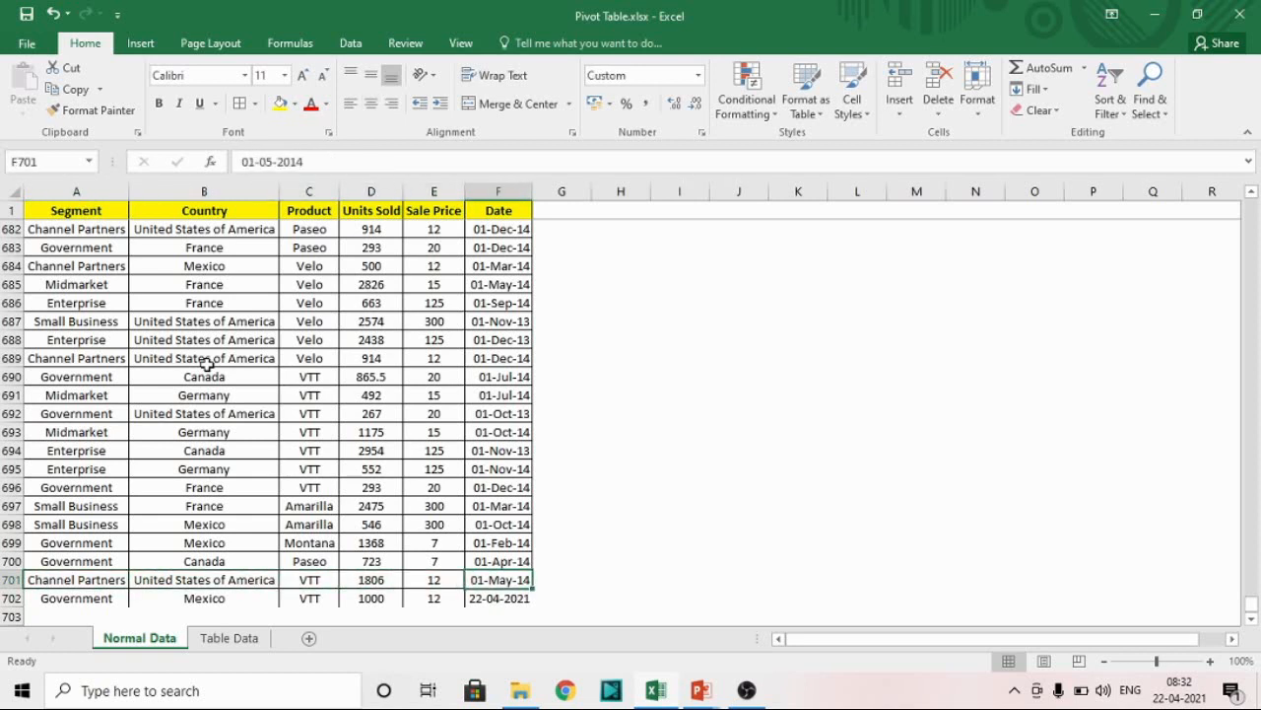
{"action": "key", "text": "Left"}
{"action": "key", "text": "Left"}
{"action": "key", "text": "Left"}
{"action": "key", "text": "Left"}
{"action": "key", "text": "Left"}
{"action": "key", "text": "ctrl+shift+End"}
{"action": "key", "text": "Up"}
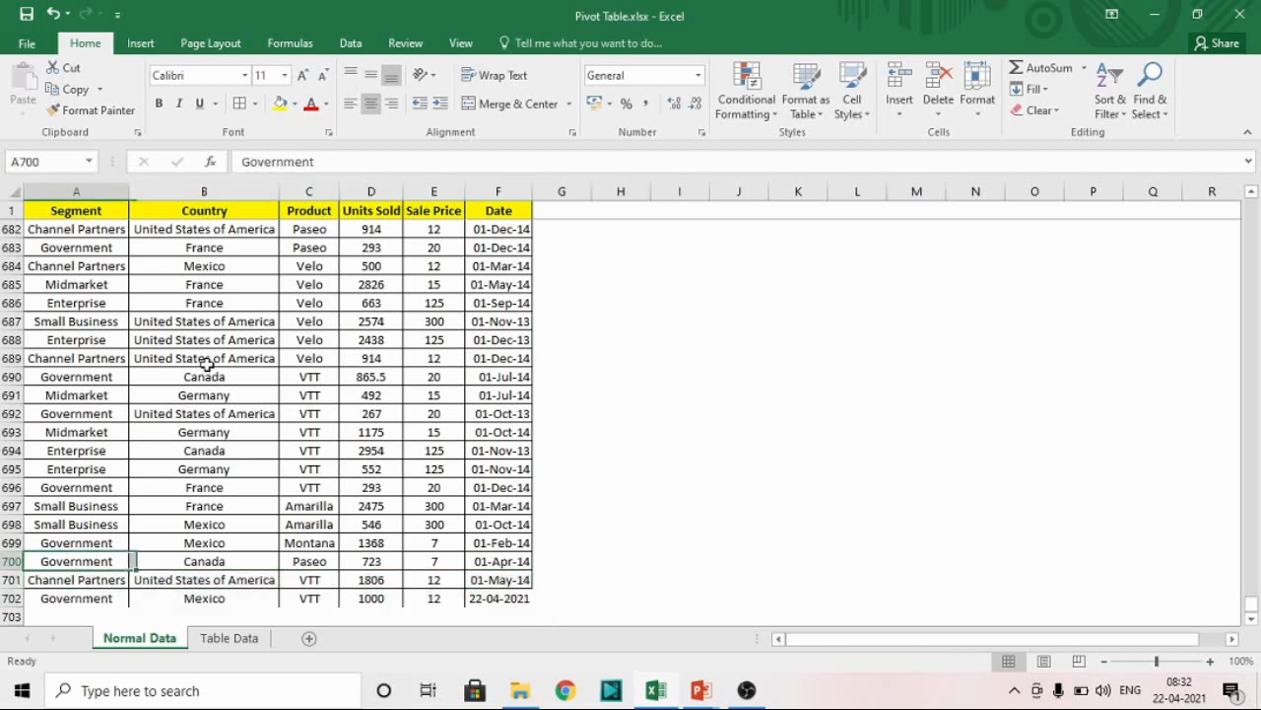
{"action": "key", "text": "Down"}
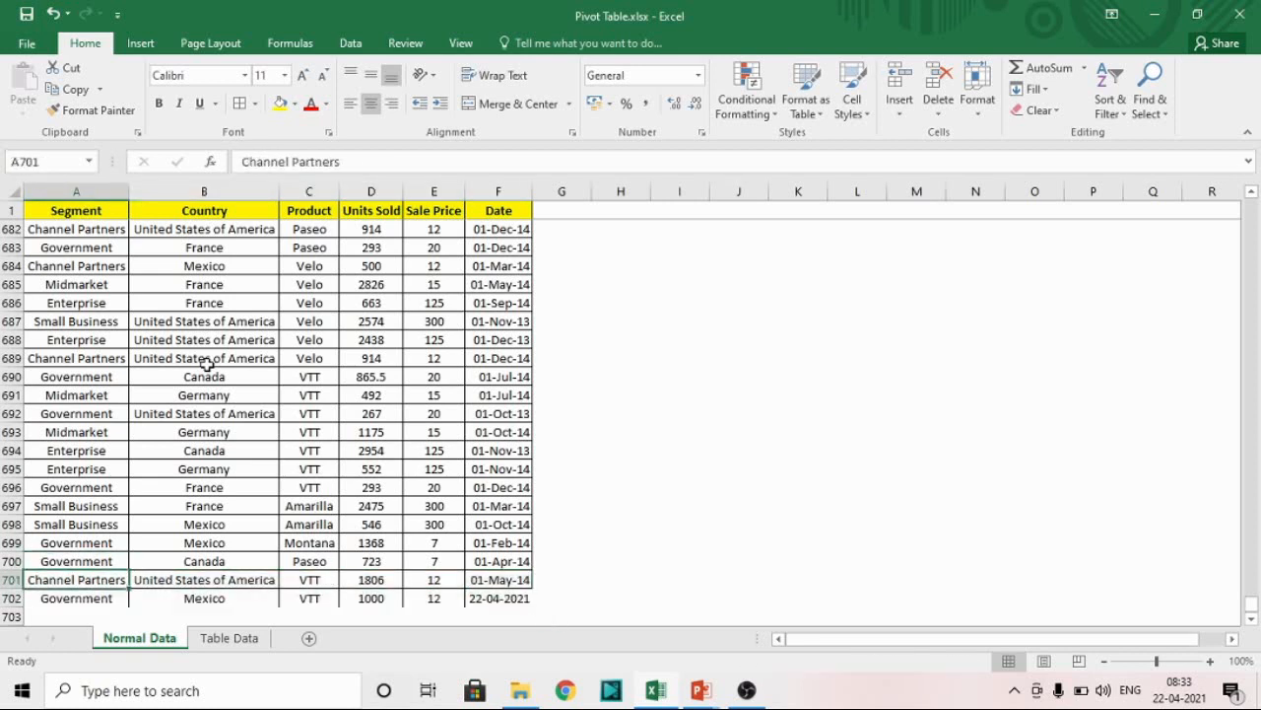
{"action": "key", "text": "Right"}
{"action": "key", "text": "Right"}
{"action": "key", "text": "Right"}
{"action": "key", "text": "Left"}
{"action": "key", "text": "Left"}
{"action": "key", "text": "Left"}
{"action": "key", "text": "Right"}
{"action": "key", "text": "Right"}
{"action": "key", "text": "Right"}
{"action": "key", "text": "Right"}
{"action": "key", "text": "Right"}
{"action": "key", "text": "Right"}
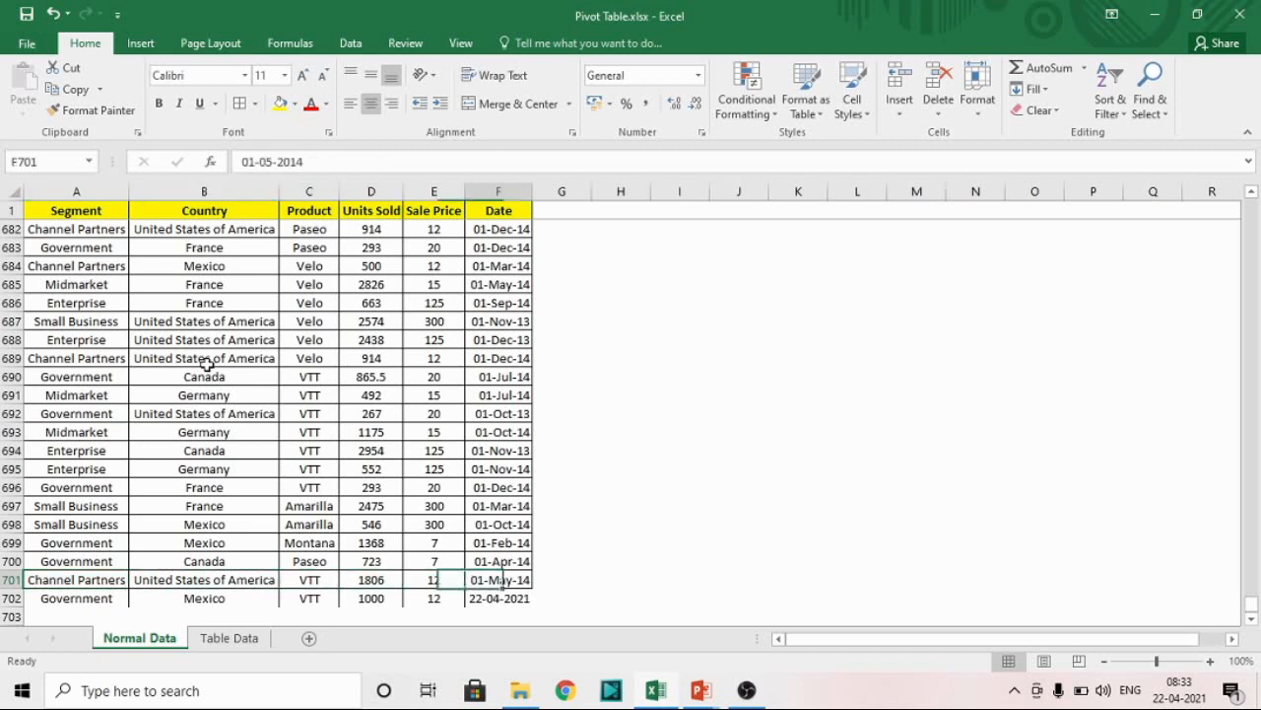
{"action": "key", "text": "Down"}
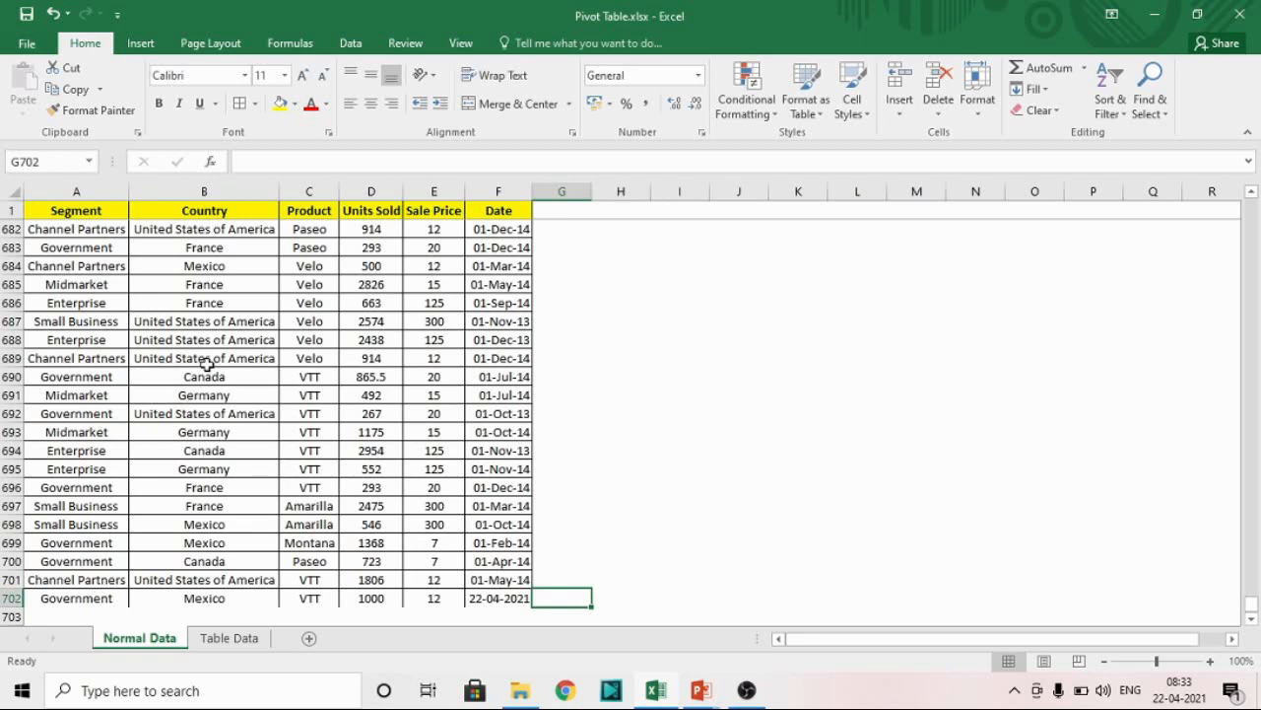
- Hide the gridlines on the Table Data sheet
{"action": "left_click", "coordinate": [224, 640]}
{"action": "left_click", "coordinate": [209, 519]}
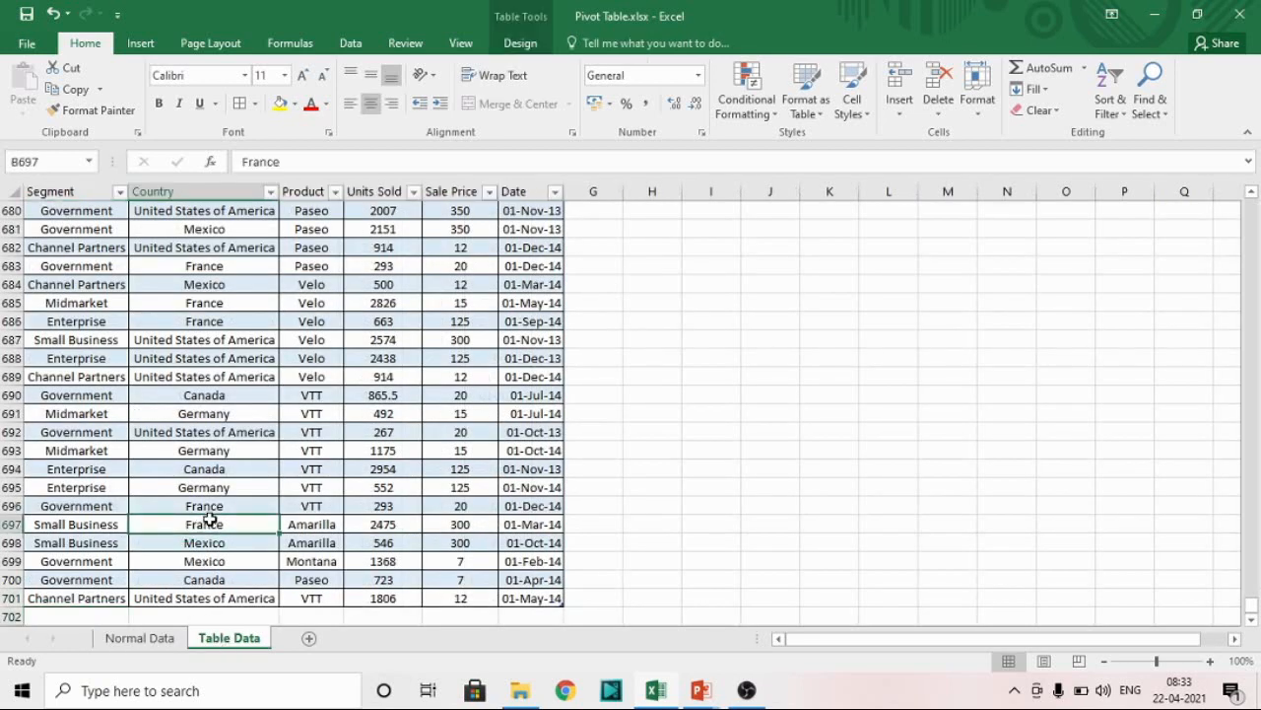
{"action": "key", "text": "Up"}
{"action": "key", "text": "Up"}
{"action": "key", "text": "Left"}
{"action": "key", "text": "ctrl+Up"}
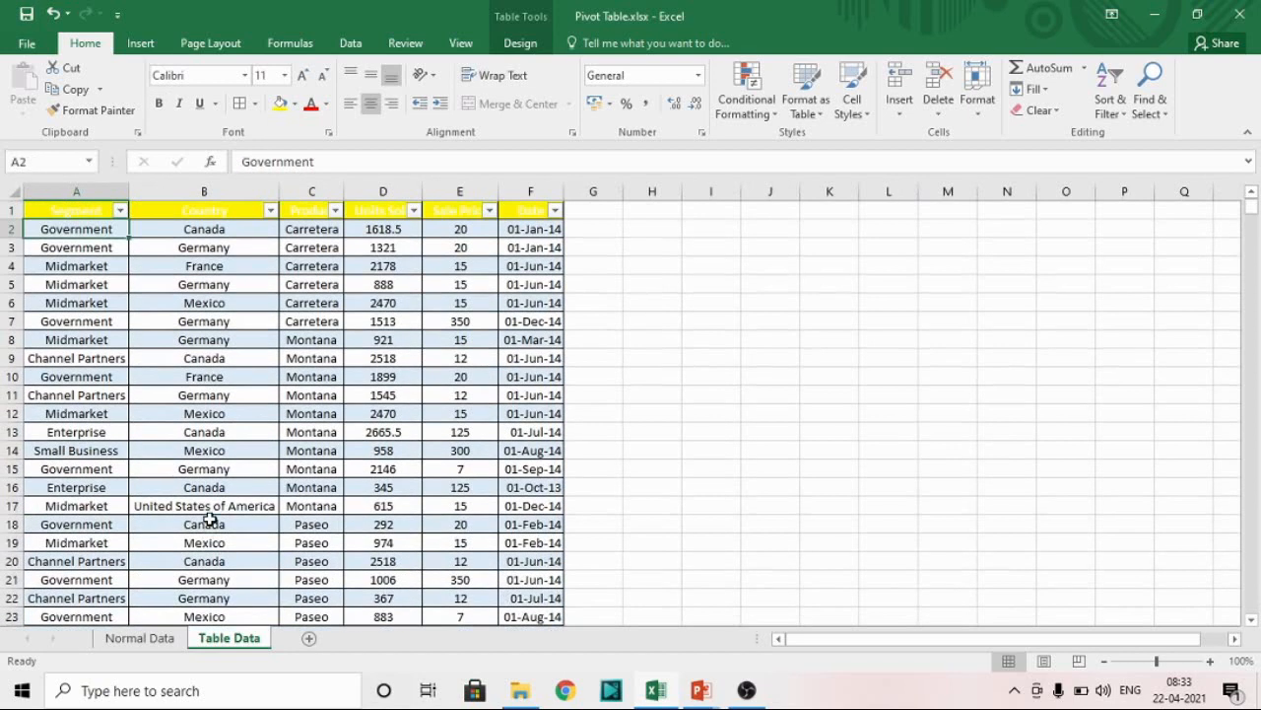
{"action": "key", "text": "alt"}
{"action": "key", "text": "w"}
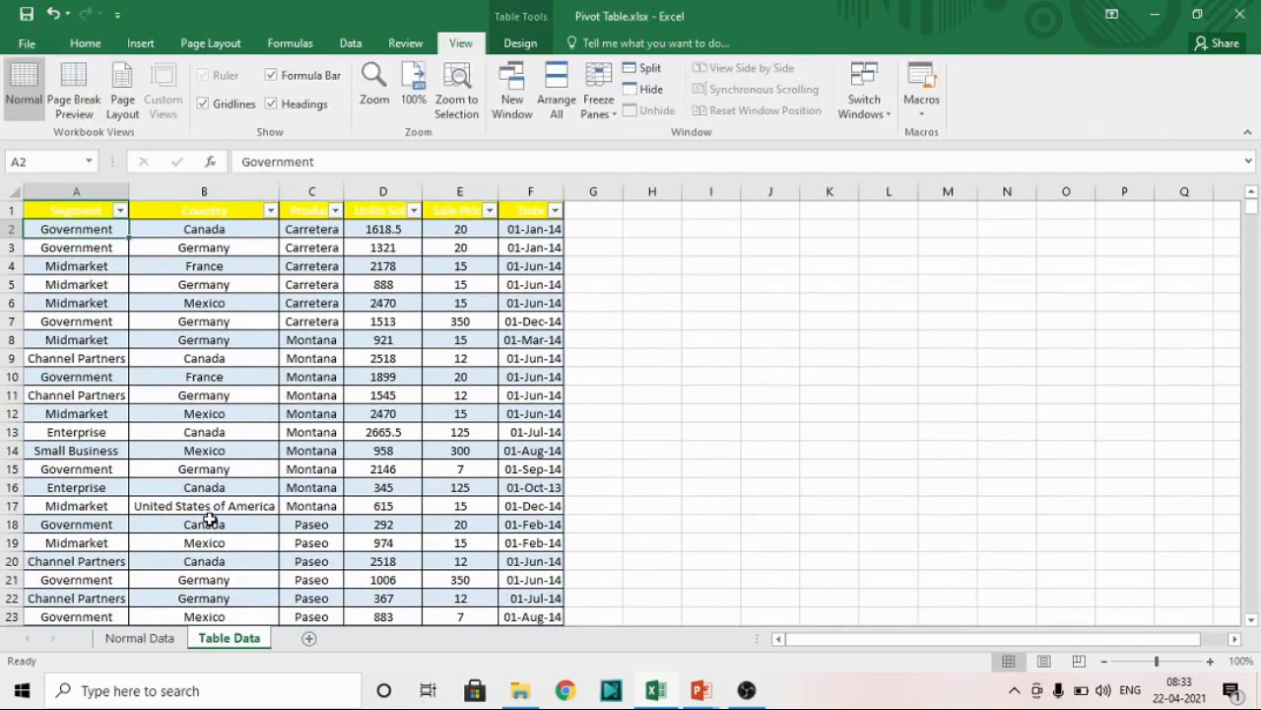
{"action": "key", "text": "Up"}
{"action": "key", "text": "alt"}
{"action": "key", "text": "w"}
{"action": "key", "text": "v"}
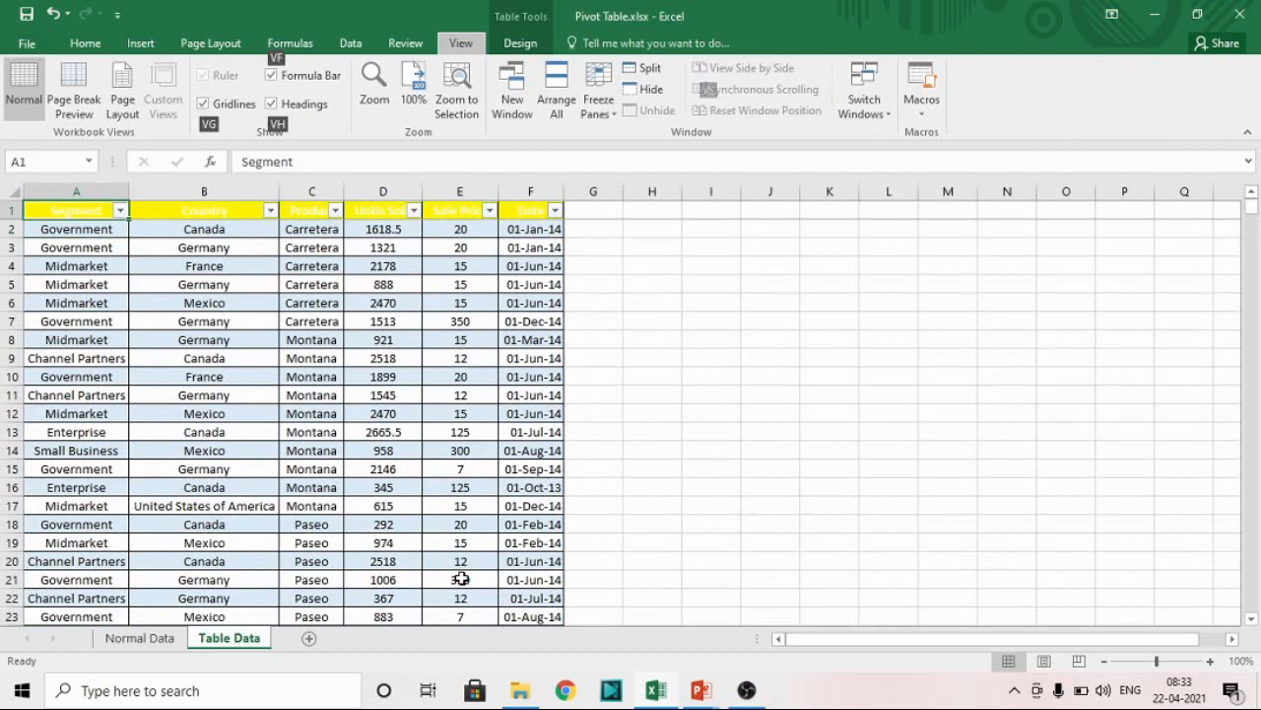
{"action": "key", "text": "g"}
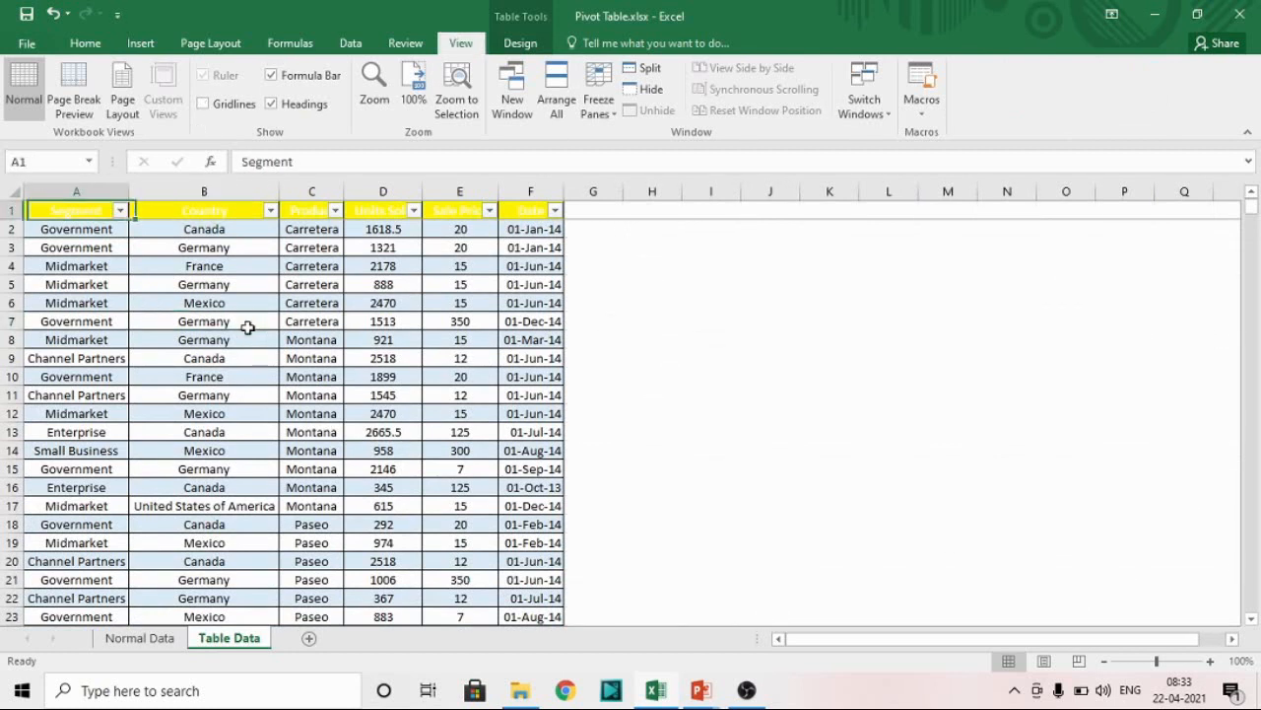
- Fill the table's header row A1:F1 on the Table Data sheet with the standard green colour
{"action": "key", "text": "ctrl+shift+Right"}
{"action": "left_click", "coordinate": [99, 45]}
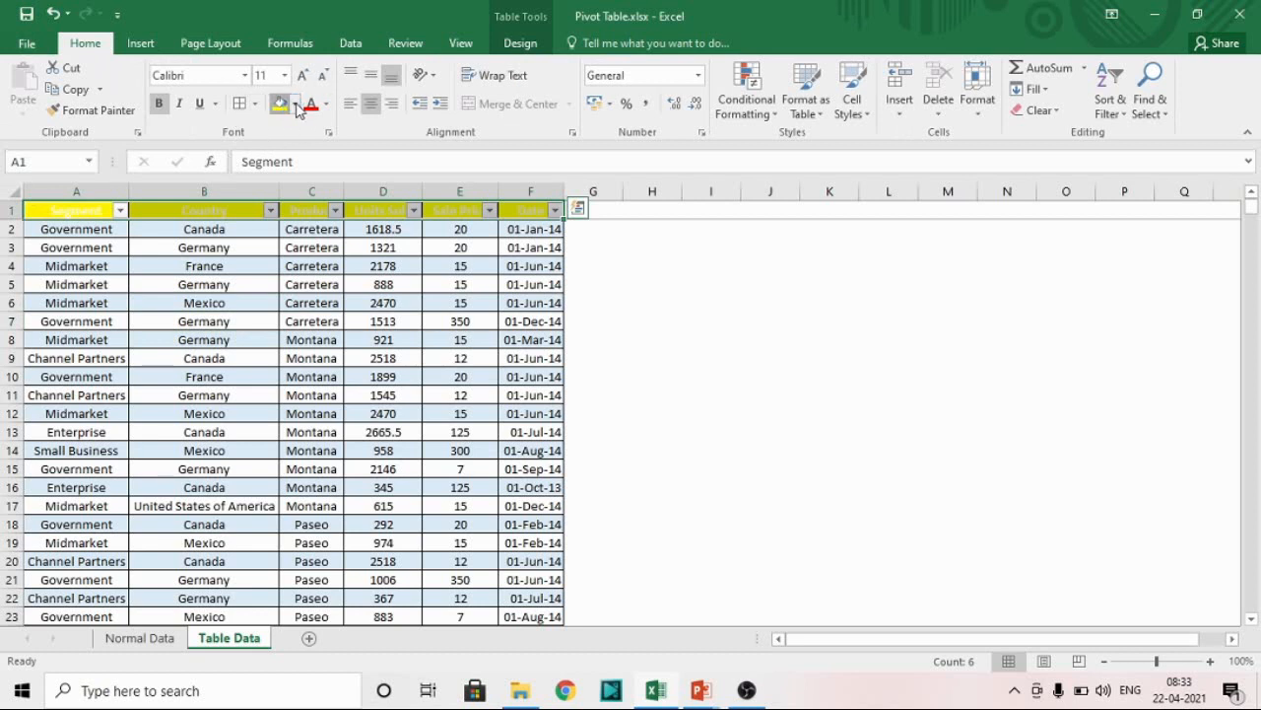
{"action": "left_click", "coordinate": [294, 103]}
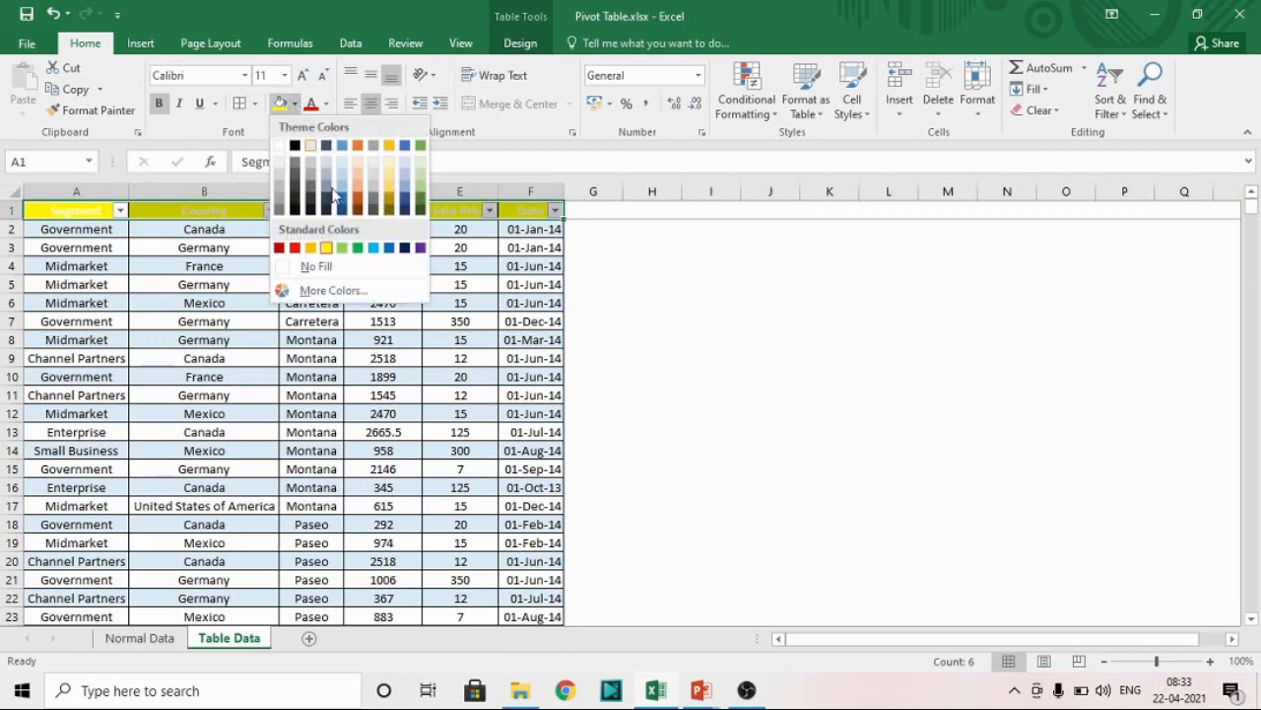
{"action": "left_click", "coordinate": [356, 249]}
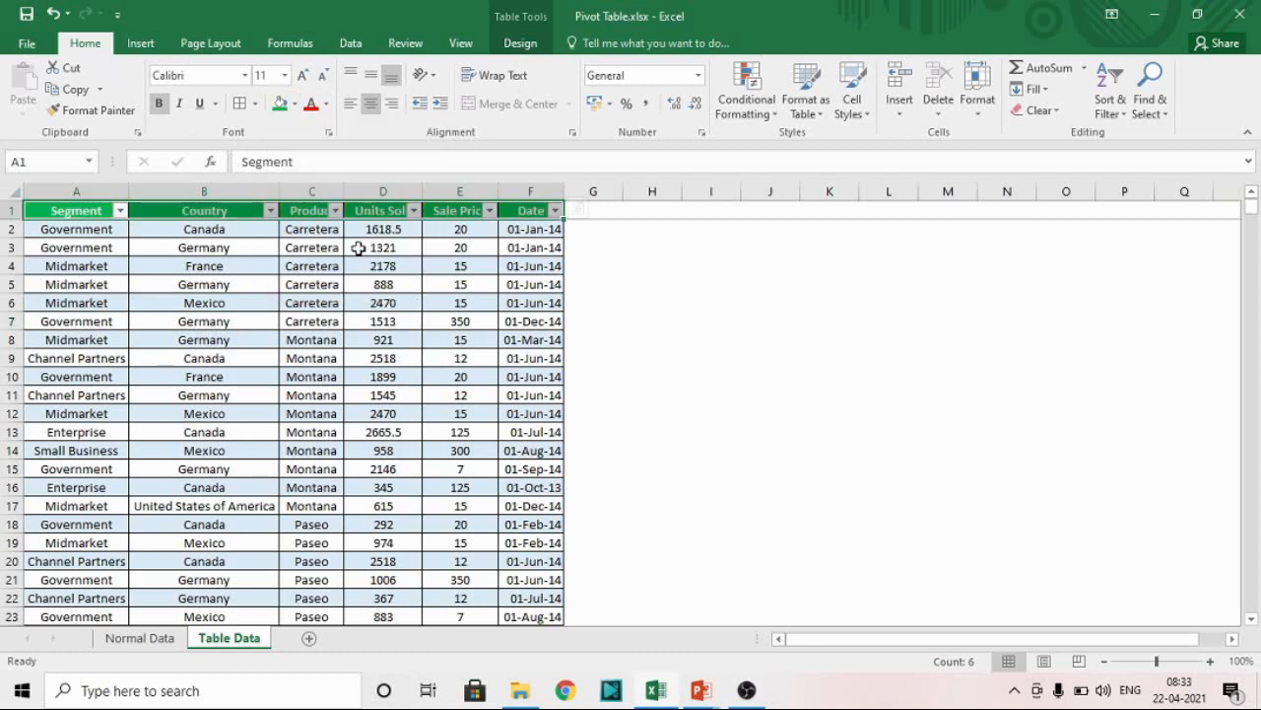
{"action": "left_click", "coordinate": [233, 332]}
{"action": "key", "text": "ctrl+Home"}
{"action": "key", "text": "Down"}
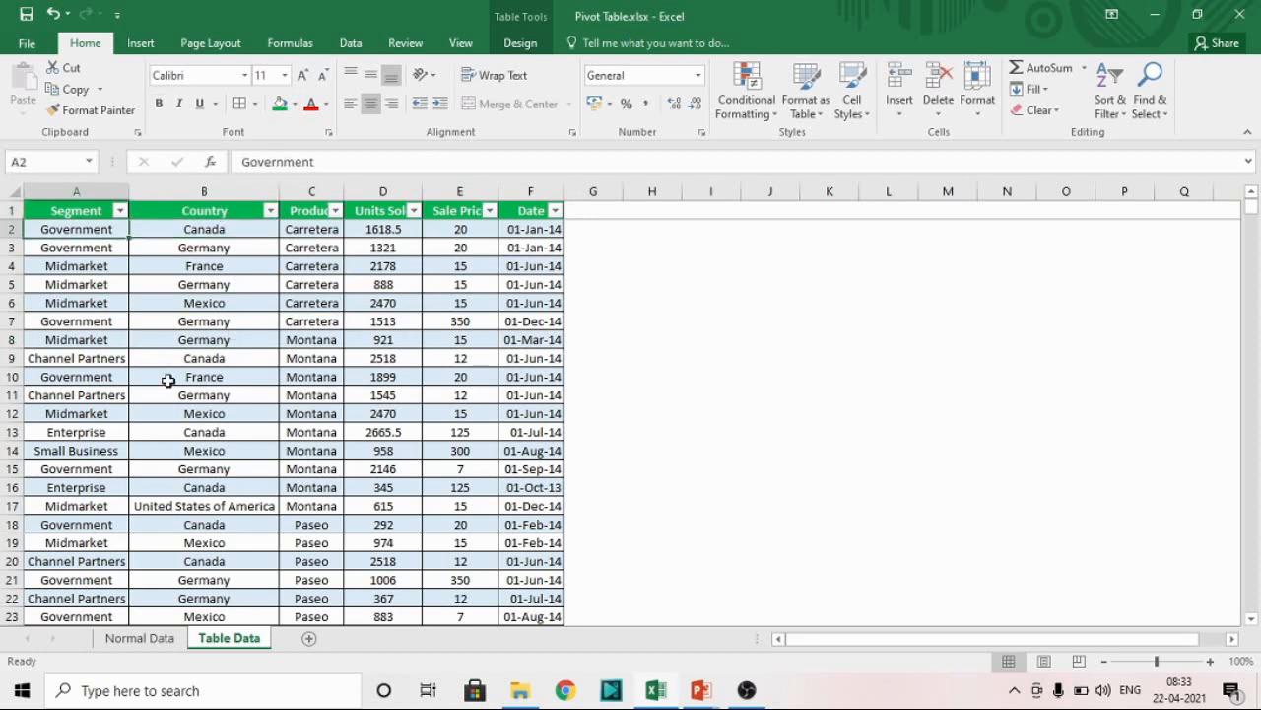
{"action": "left_click", "coordinate": [540, 229]}
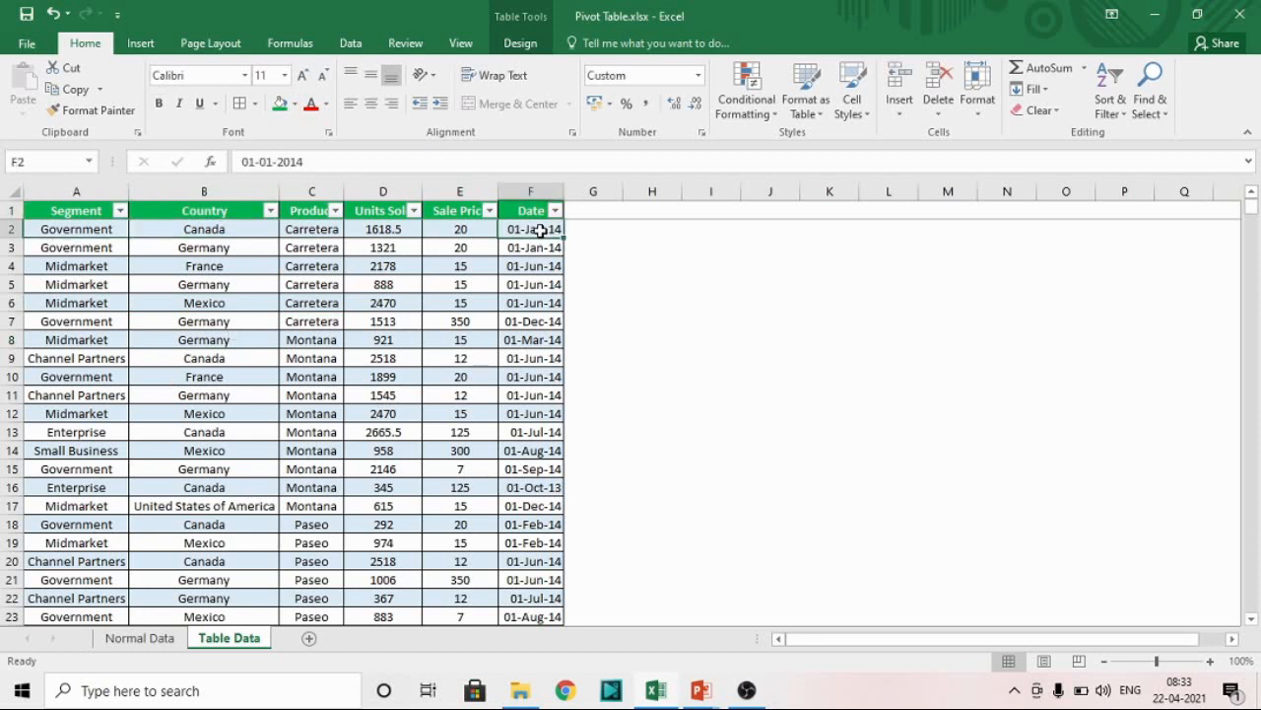
{"action": "key", "text": "Right"}
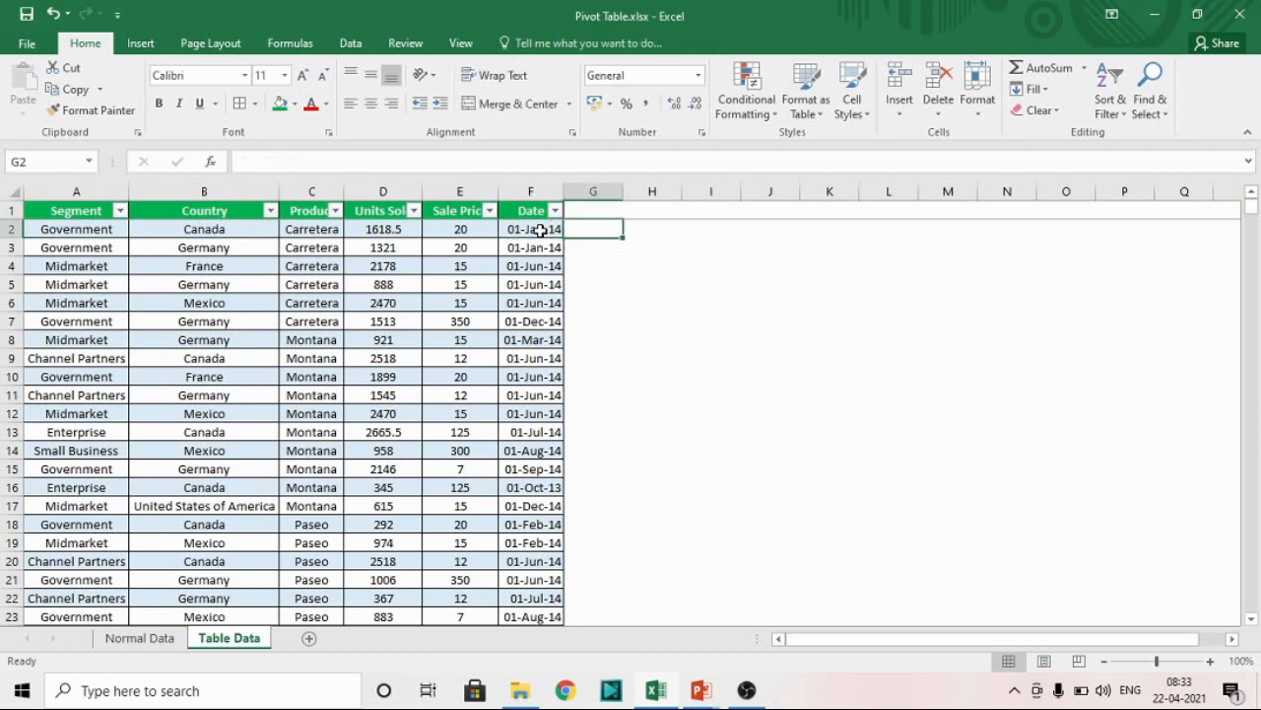
{"action": "type", "text": "="}
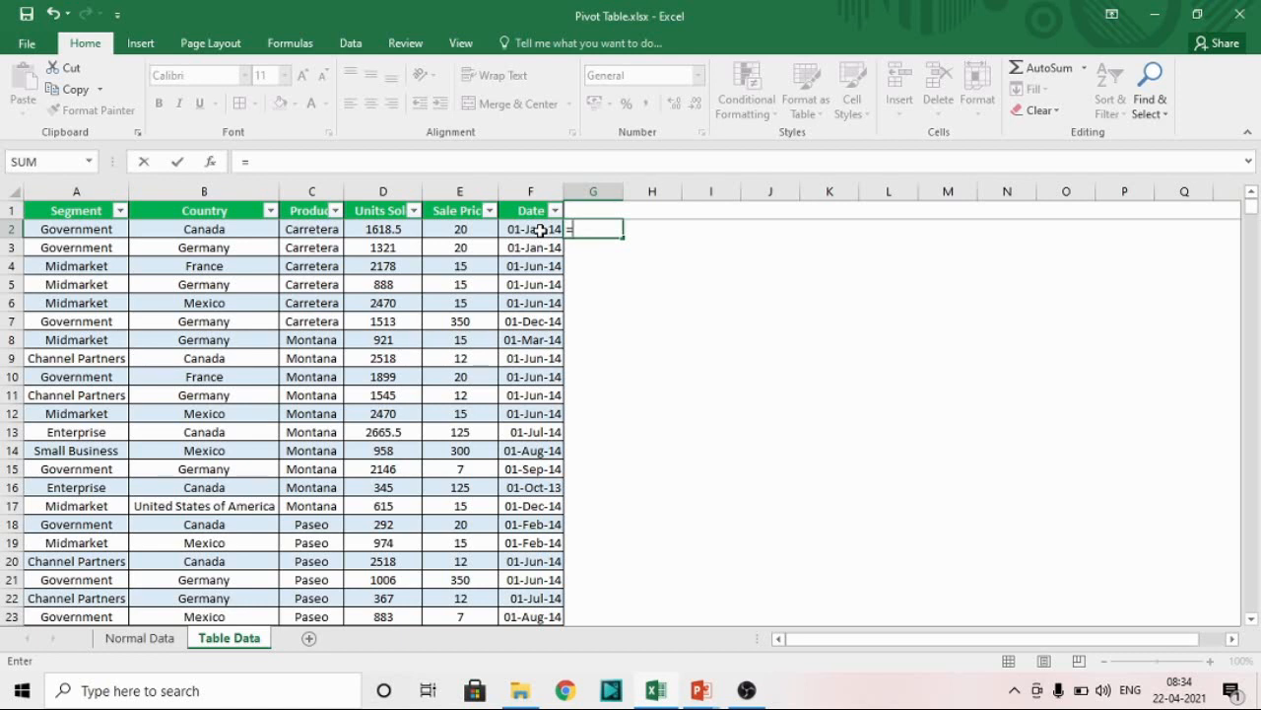
{"action": "type", "text": "TEXT("}
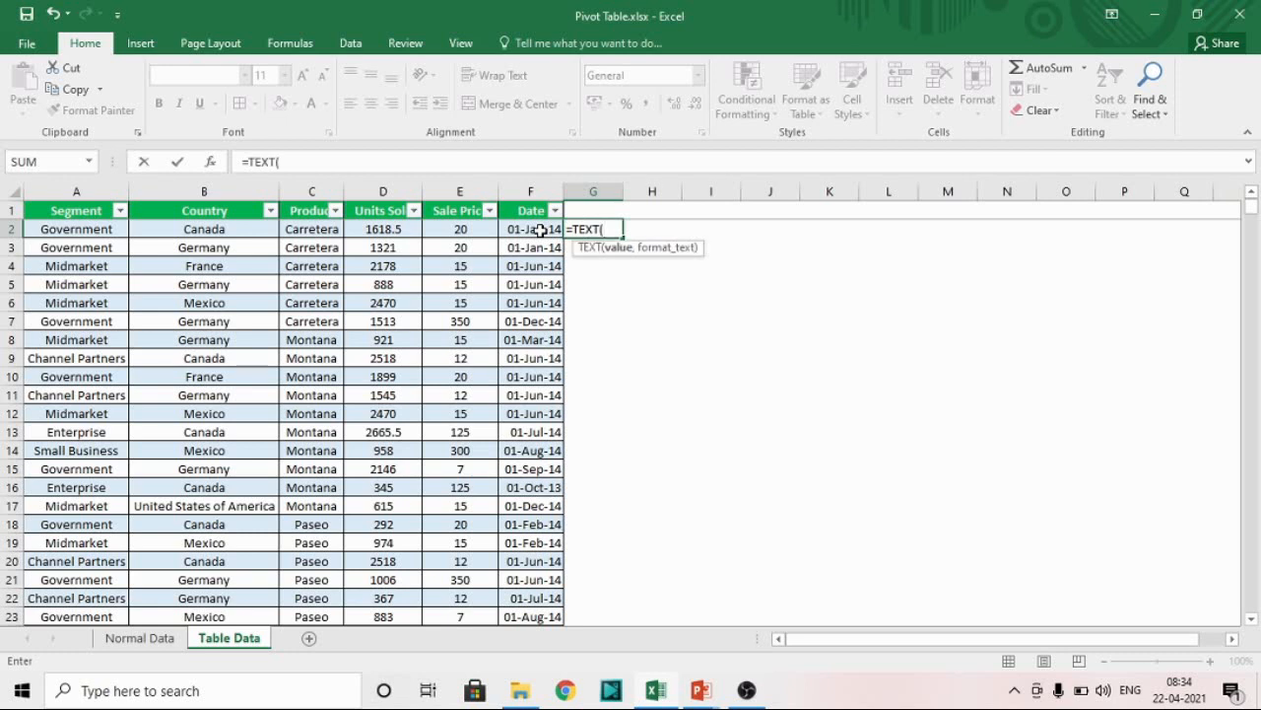
{"action": "left_click", "coordinate": [540, 230]}
{"action": "type", "text": ",\"m"}
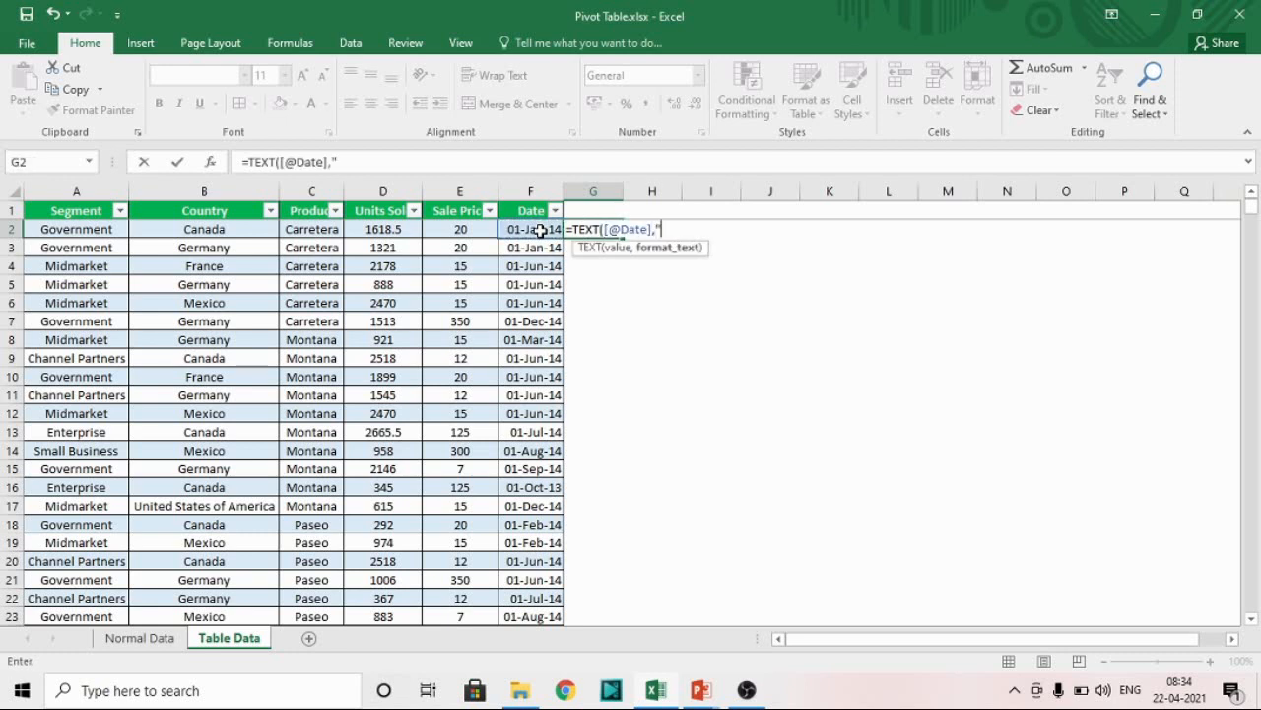
{"action": "type", "text": "mm"}
{"action": "type", "text": "\")"}
{"action": "key", "text": "Return"}
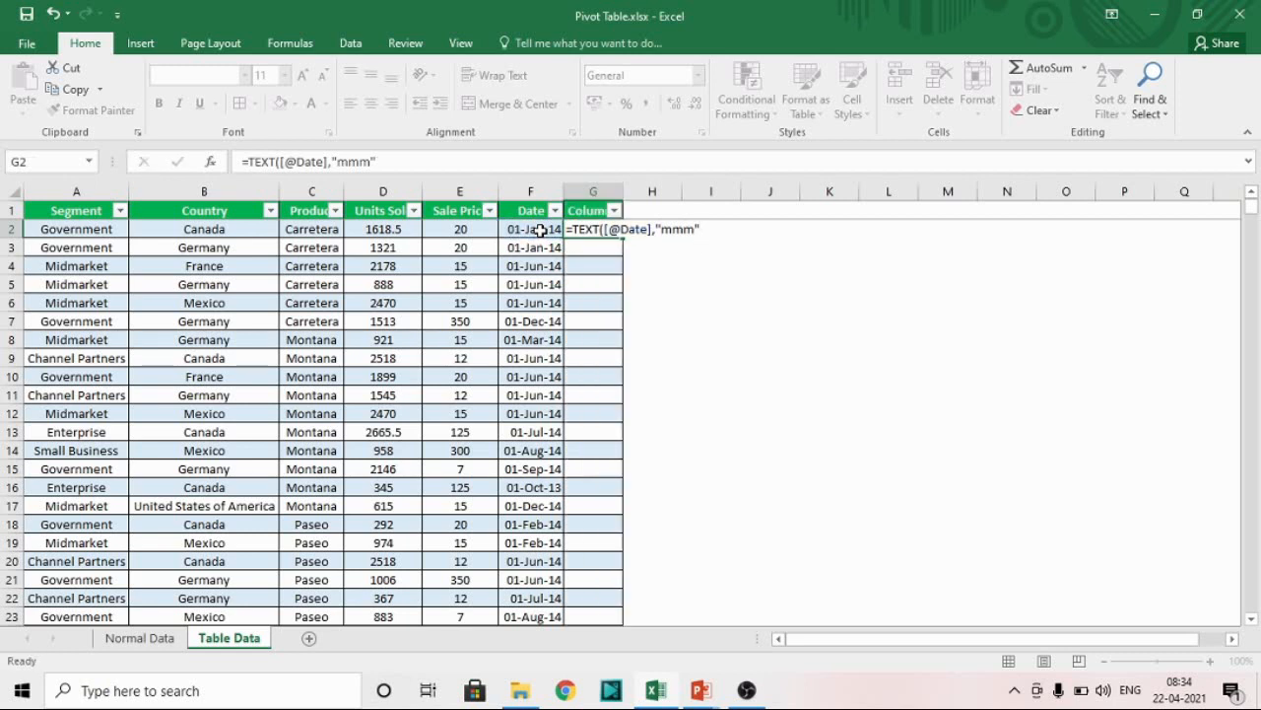
{"action": "key", "text": "Return"}
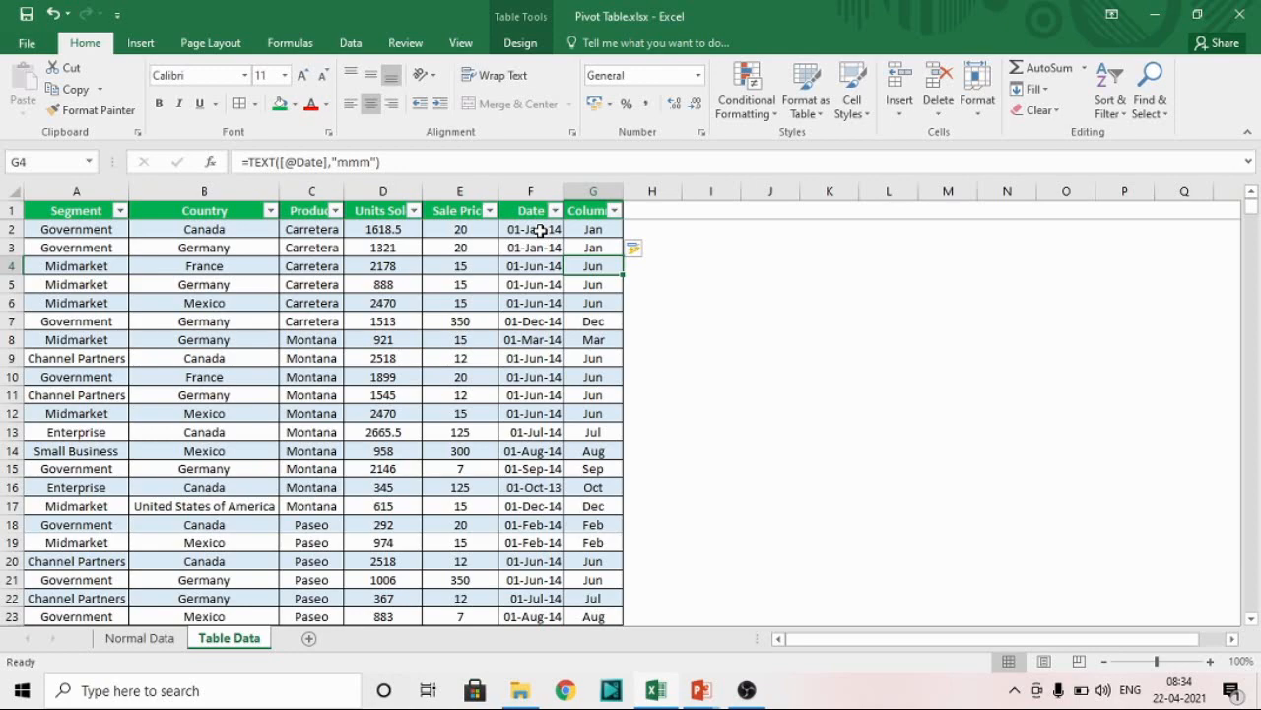
{"action": "key", "text": "ctrl+Down"}
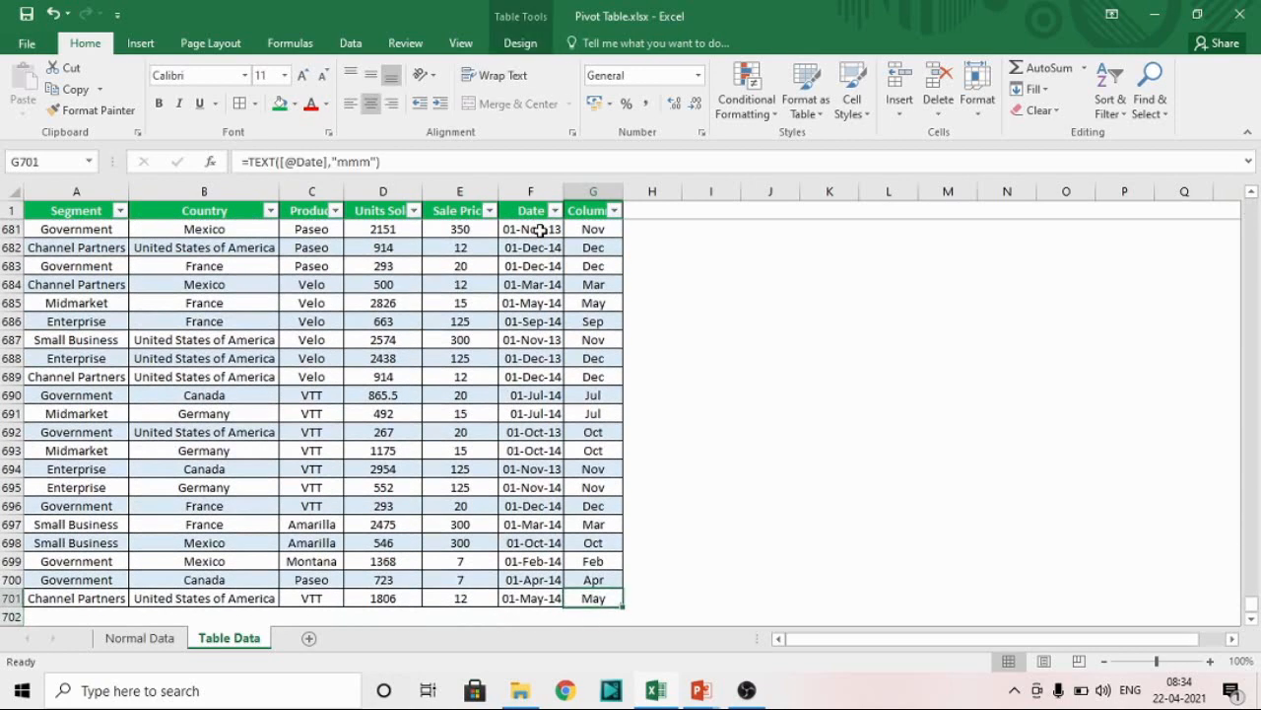
{"action": "key", "text": "Right"}
{"action": "key", "text": "ctrl+Up"}
{"action": "key", "text": "Down"}
{"action": "type", "text": "="}
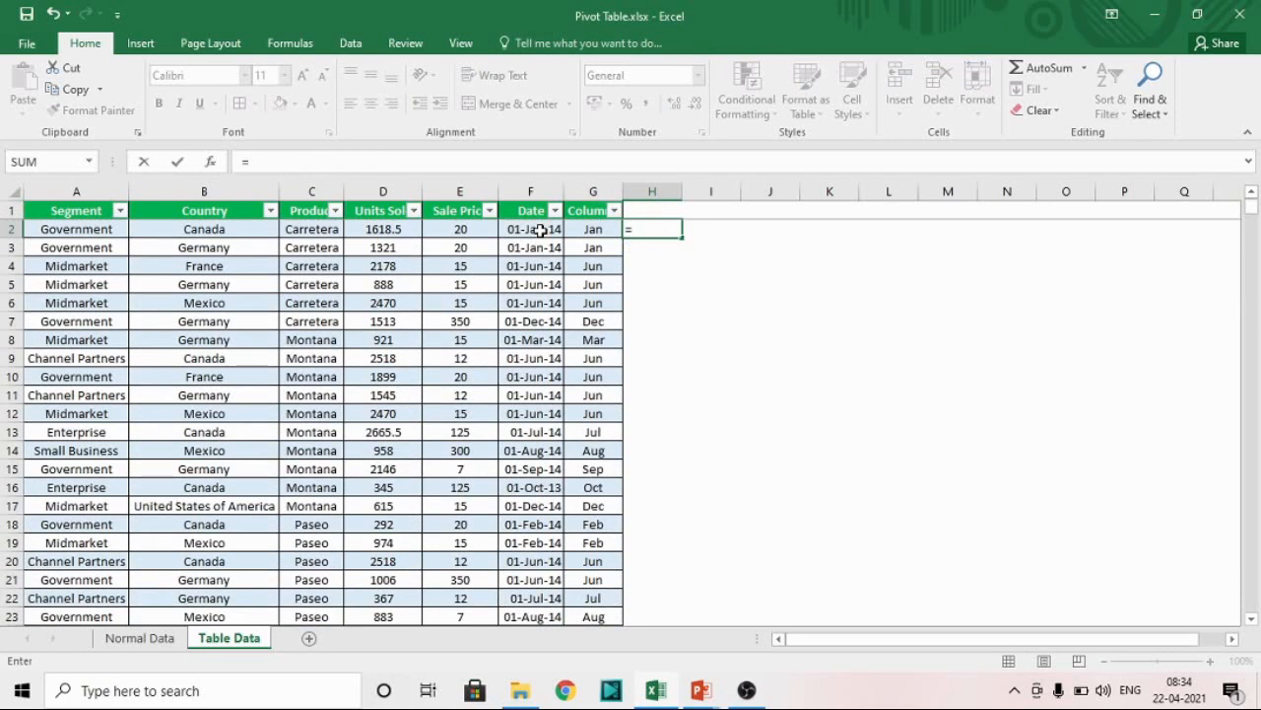
{"action": "type", "text": "TEXT("}
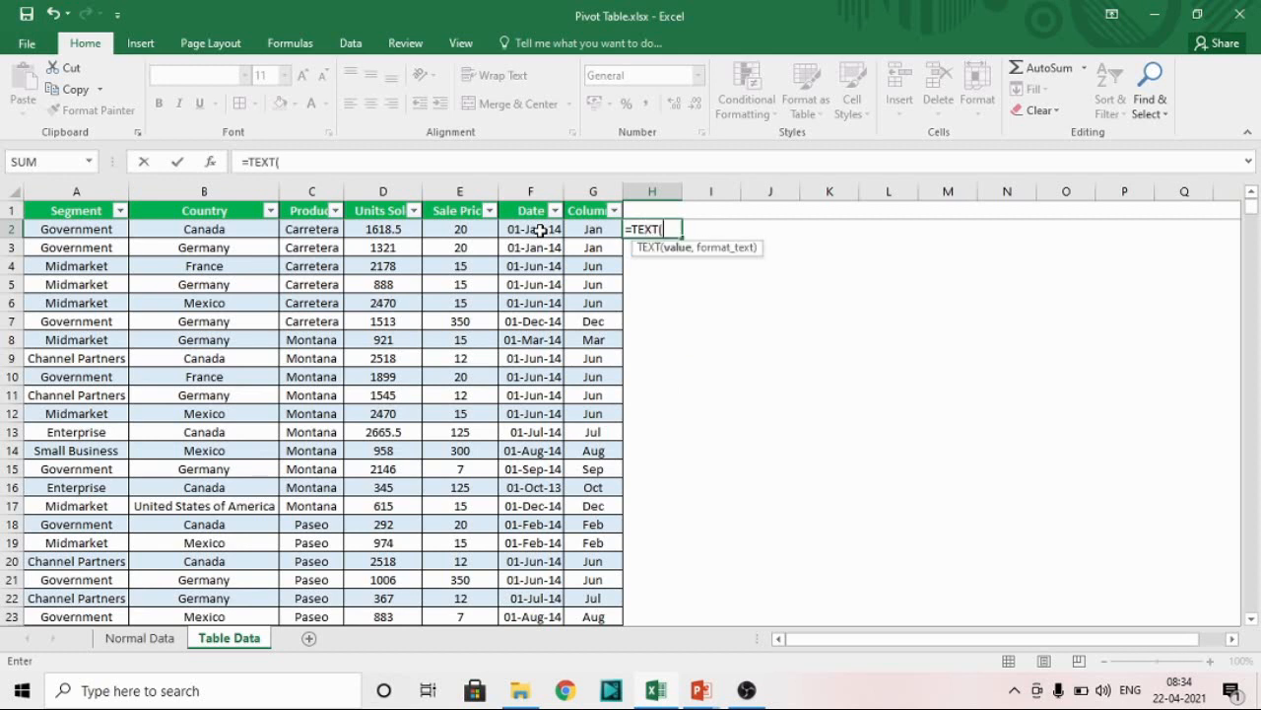
{"action": "left_click", "coordinate": [540, 230]}
{"action": "type", "text": ",\"yyyy\""}
{"action": "key", "text": "ctrl+Return"}
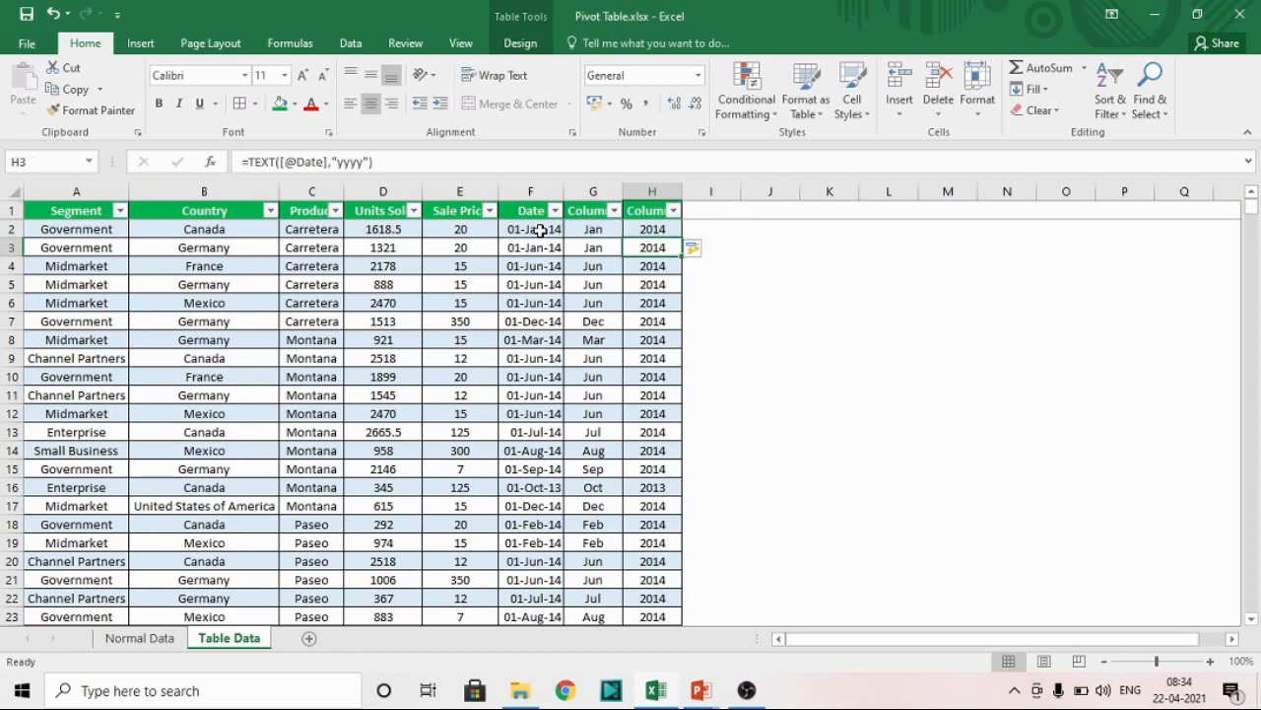
- Enter the month formula =TEXT(F2,"mmm") in cell G2 of the Normal Data sheet
{"action": "key", "text": "ctrl+Page_Up"}
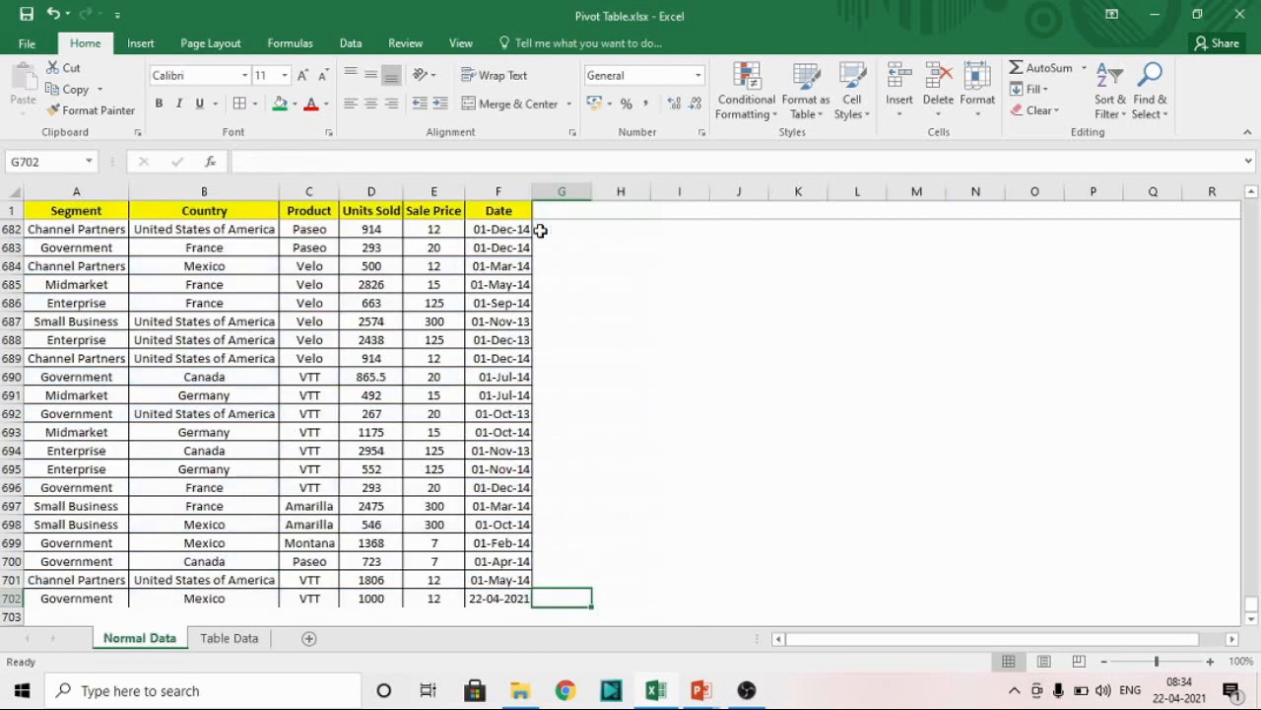
{"action": "key", "text": "ctrl+Up"}
{"action": "key", "text": "Down"}
{"action": "type", "text": "=TEXT("}
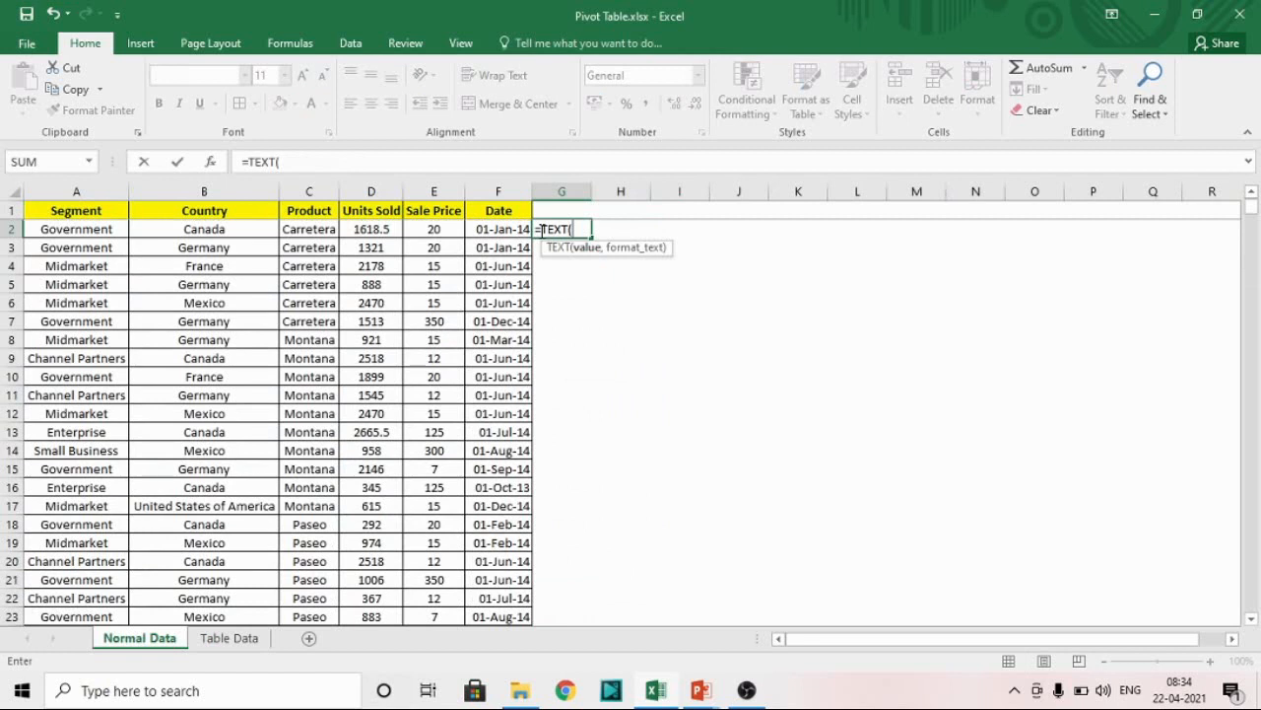
{"action": "key", "text": "Left"}
{"action": "type", "text": ",\"mmm"}
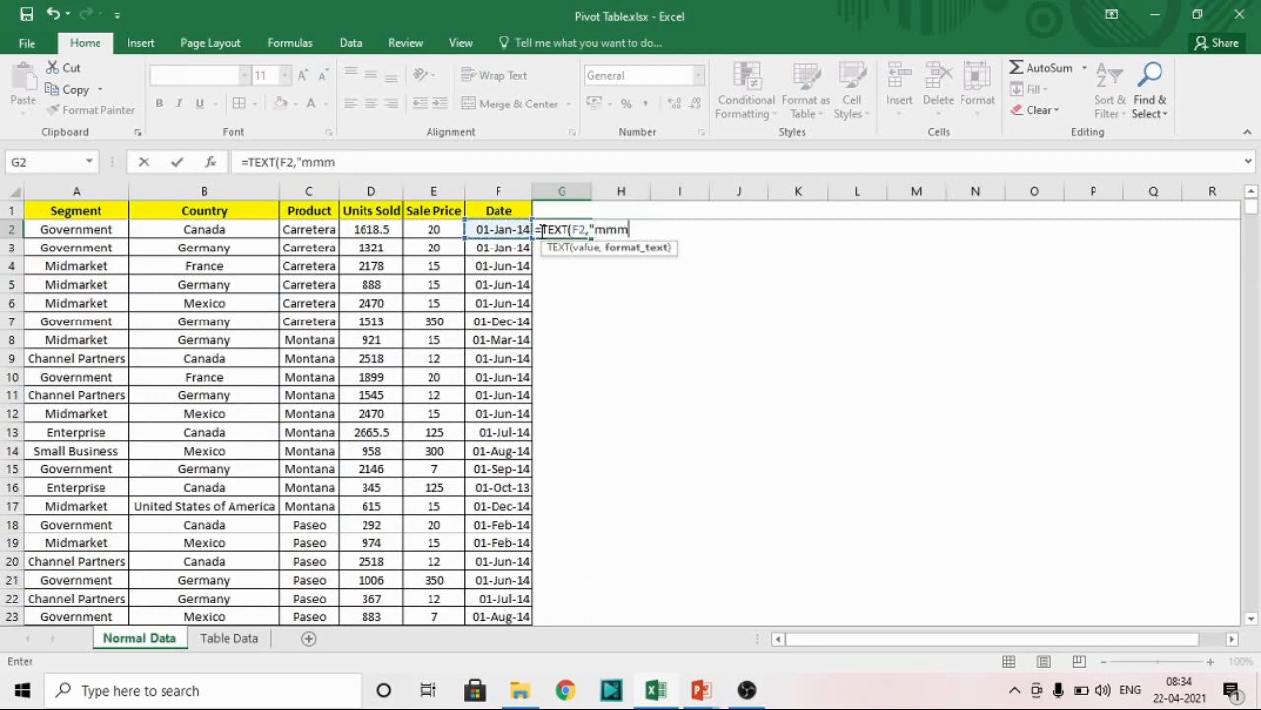
{"action": "type", "text": "\")"}
{"action": "key", "text": "Return"}
- Enter the year formula =TEXT(F2,"yy") in cell H2 of the Normal Data sheet
{"action": "key", "text": "Up"}
{"action": "key", "text": "Right"}
{"action": "type", "text": "=TEXT("}
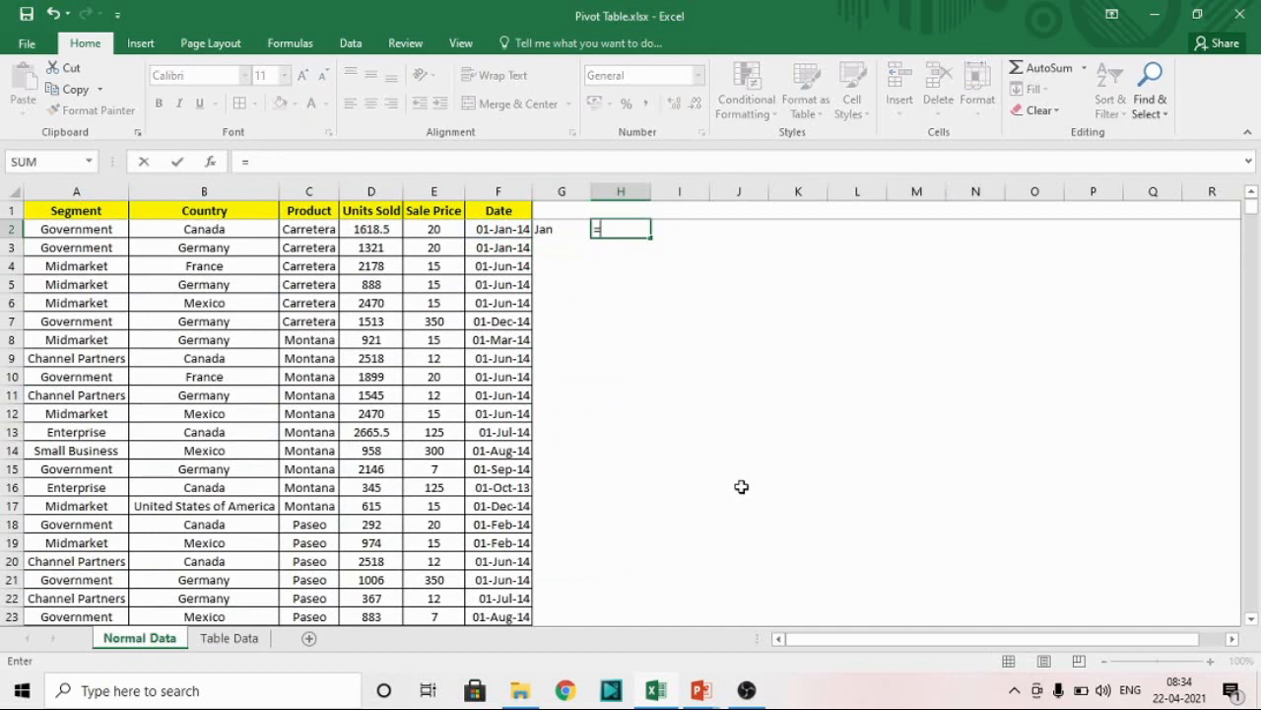
{"action": "key", "text": "Left"}
{"action": "key", "text": "Left"}
{"action": "type", "text": ",\""}
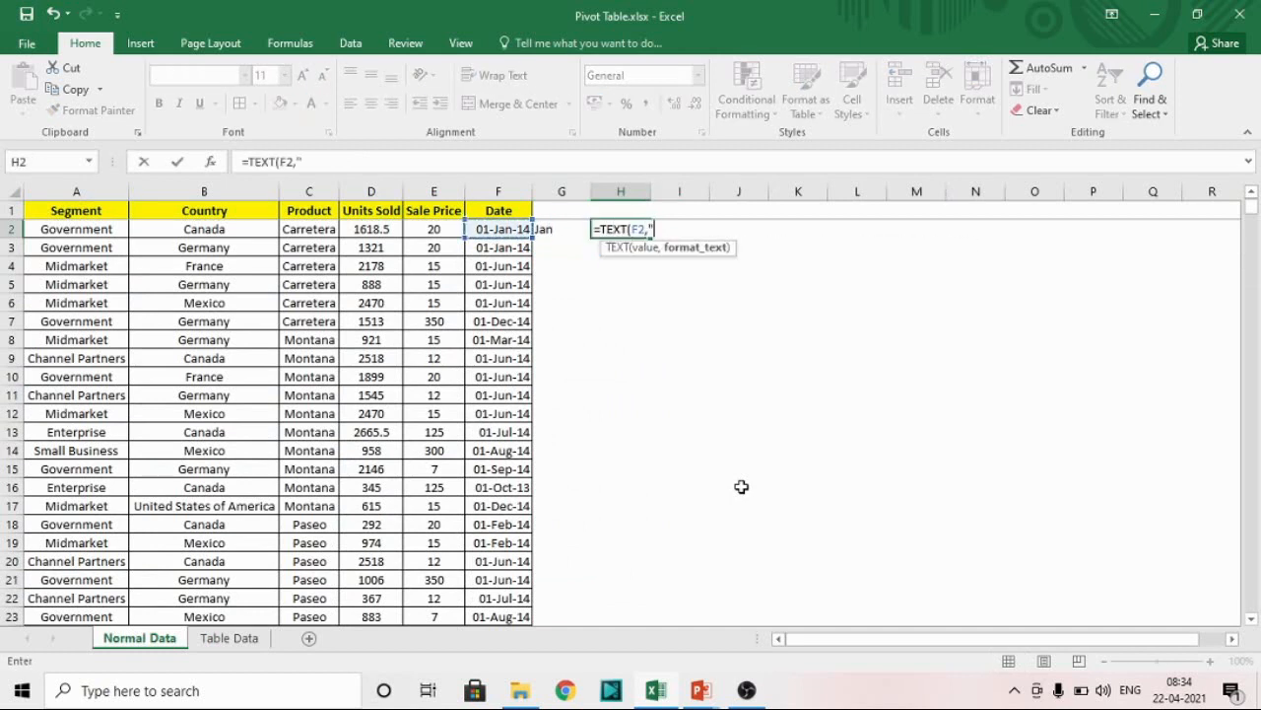
{"action": "type", "text": "yyy"}
{"action": "key", "text": "BackSpace"}
{"action": "key", "text": "BackSpace"}
{"action": "key", "text": "BackSpace"}
{"action": "type", "text": "yy\""}
{"action": "key", "text": "Return"}
{"action": "key", "text": "Left"}
{"action": "key", "text": "Left"}
{"action": "key", "text": "ctrl+Down"}
{"action": "key", "text": "Right"}
{"action": "key", "text": "Up"}
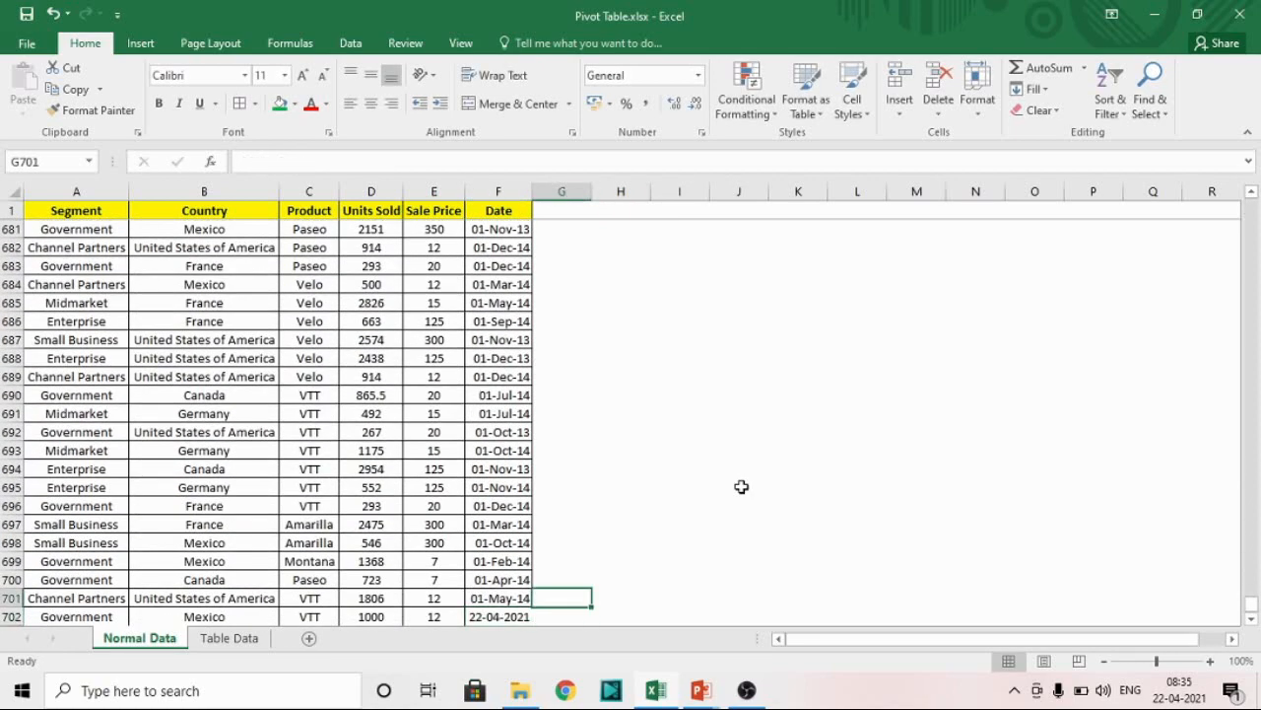
- Change the year format in the H2 formula to four digits, giving =TEXT(F2,"yyyy")
{"action": "key", "text": "ctrl+Up"}
{"action": "key", "text": "ctrl+Up"}
{"action": "key", "text": "Down"}
{"action": "key", "text": "Right"}
{"action": "key", "text": "F2"}
{"action": "key", "text": "Left"}
{"action": "key", "text": "Left"}
{"action": "type", "text": "yy"}
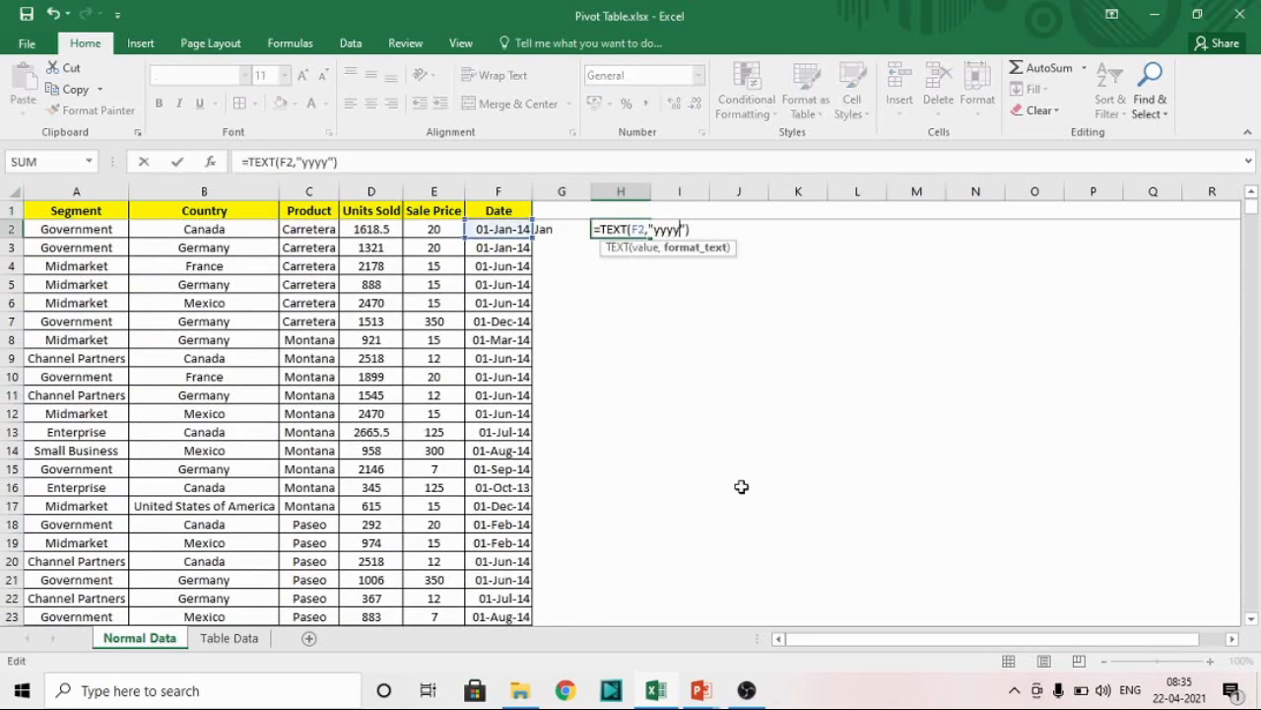
{"action": "key", "text": "Return"}
- Copy the month and year formulas from G2:H2 down to row 702 of the Normal Data sheet
{"action": "key", "text": "Down"}
{"action": "key", "text": "Left"}
{"action": "key", "text": "Left"}
{"action": "key", "text": "ctrl+Down"}
{"action": "key", "text": "Right"}
{"action": "key", "text": "shift+Right"}
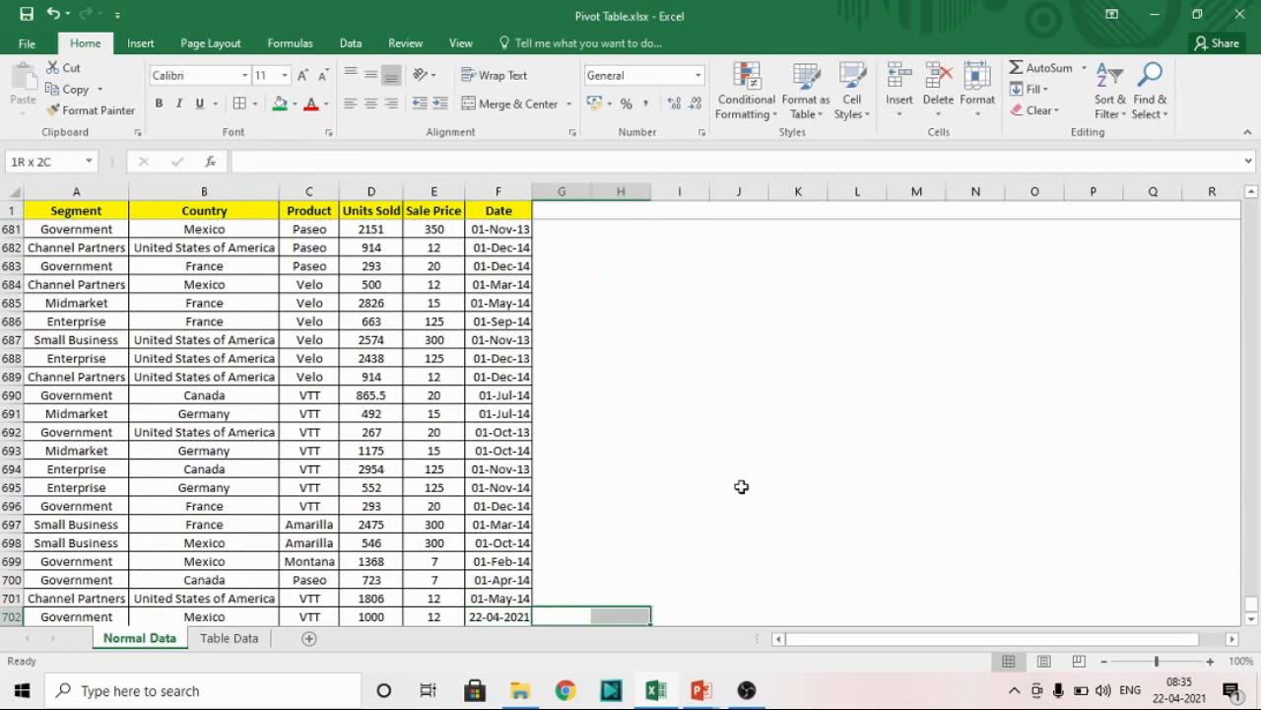
{"action": "key", "text": "ctrl+shift+Up"}
{"action": "key", "text": "ctrl+d"}
{"action": "key", "text": "ctrl+Up"}
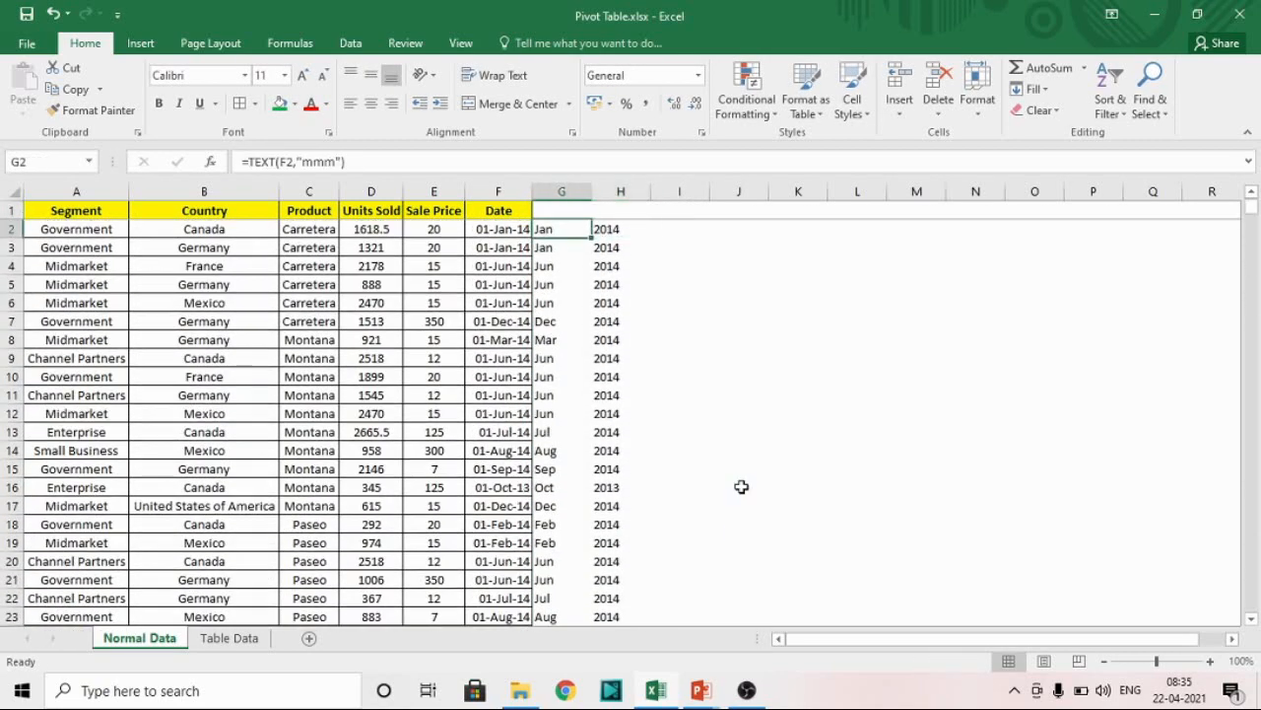
{"action": "key", "text": "Left"}
{"action": "key", "text": "ctrl+Down"}
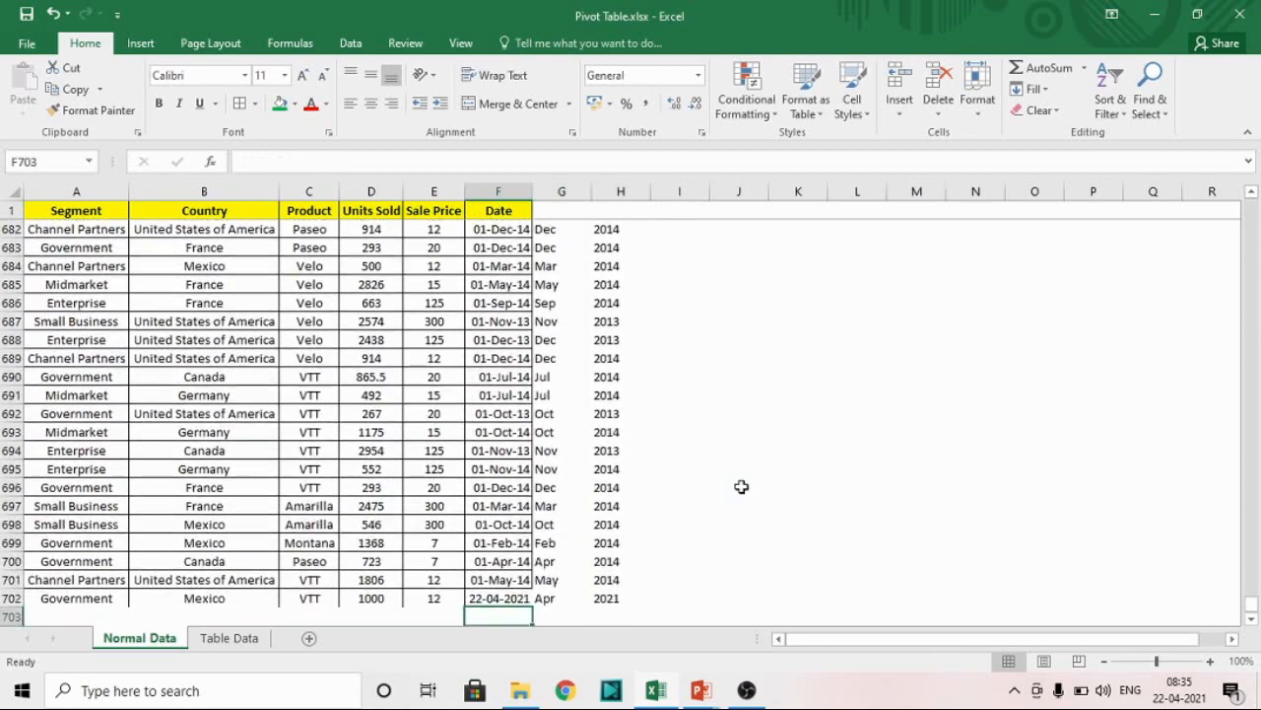
{"action": "key", "text": "Left"}
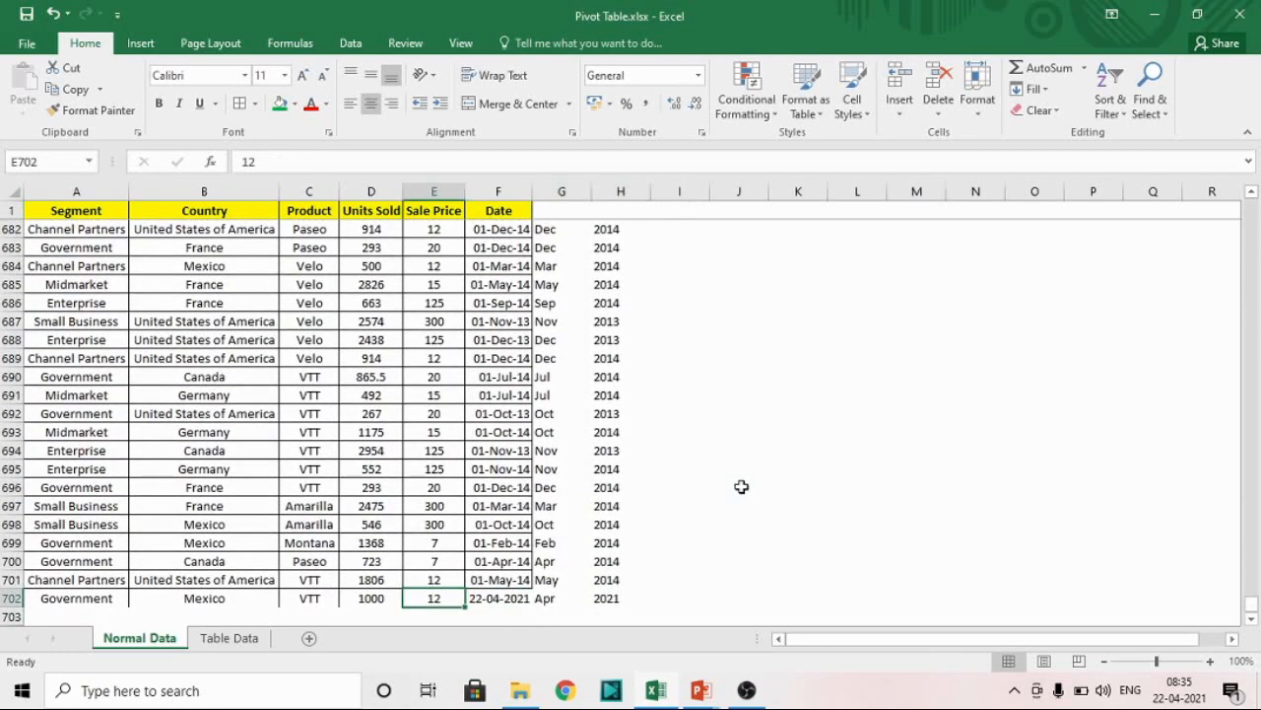
{"action": "key", "text": "ctrl+minus"}
{"action": "key", "text": "Escape"}
- Start a new record directly below the table on the Table Data sheet by entering Government as the segment in A702
{"action": "key", "text": "ctrl+Page_Down"}
{"action": "key", "text": "Down"}
{"action": "key", "text": "Left"}
{"action": "key", "text": "ctrl+Down"}
{"action": "key", "text": "Down"}
{"action": "key", "text": "Down"}
{"action": "key", "text": "Left"}
{"action": "key", "text": "Up"}
{"action": "key", "text": "Left"}
{"action": "key", "text": "Home"}
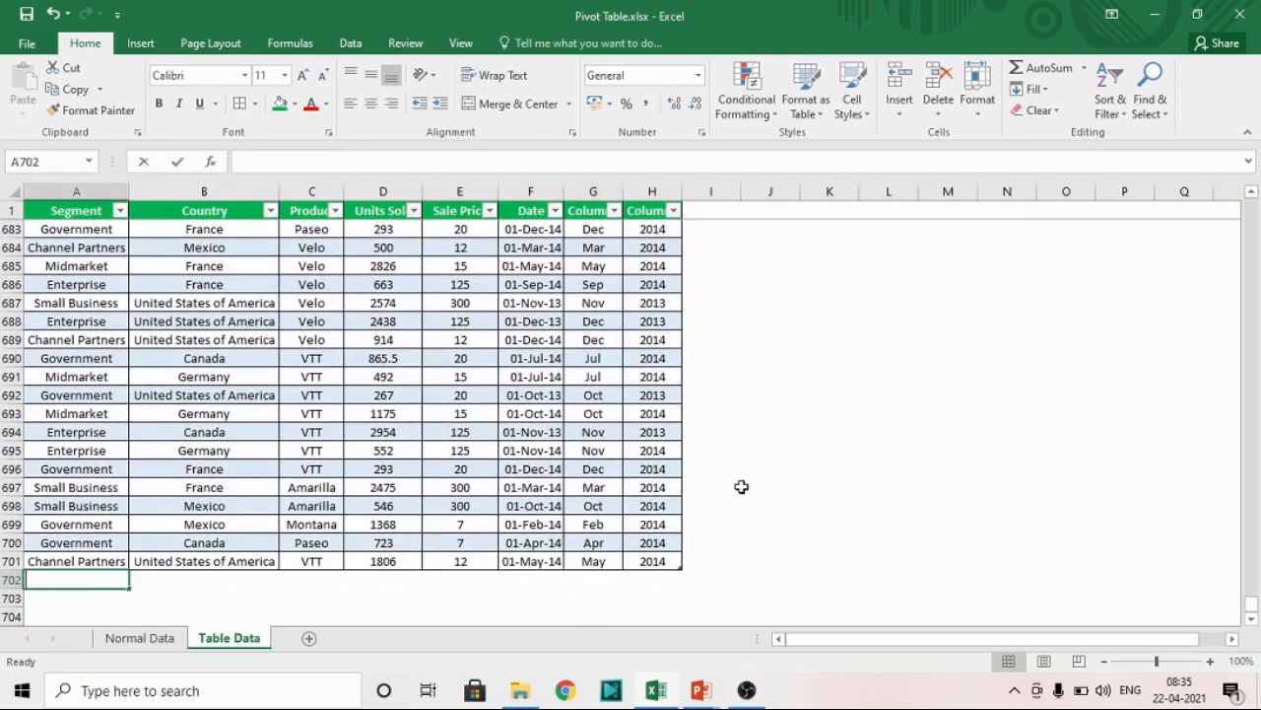
{"action": "type", "text": "Government"}
{"action": "key", "text": "Tab"}
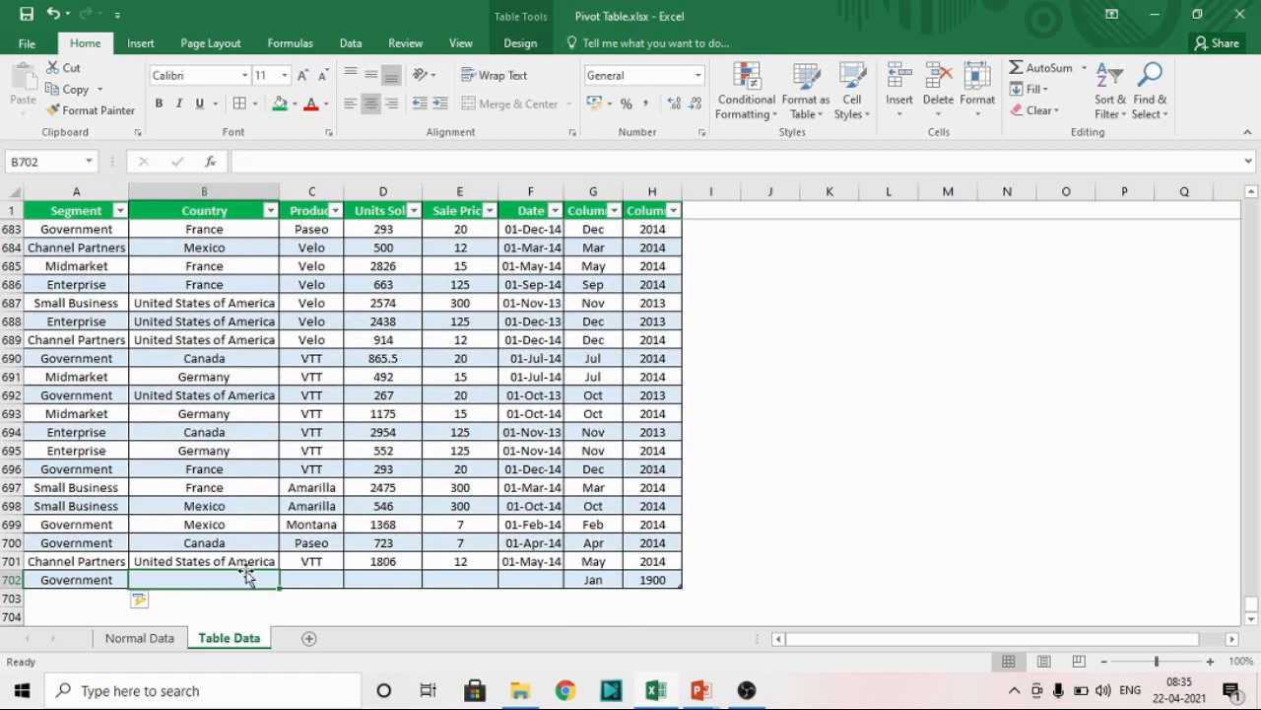
- Enter Mexico as the country and VTT as the product in row 702 of the table
{"action": "type", "text": "mexico"}
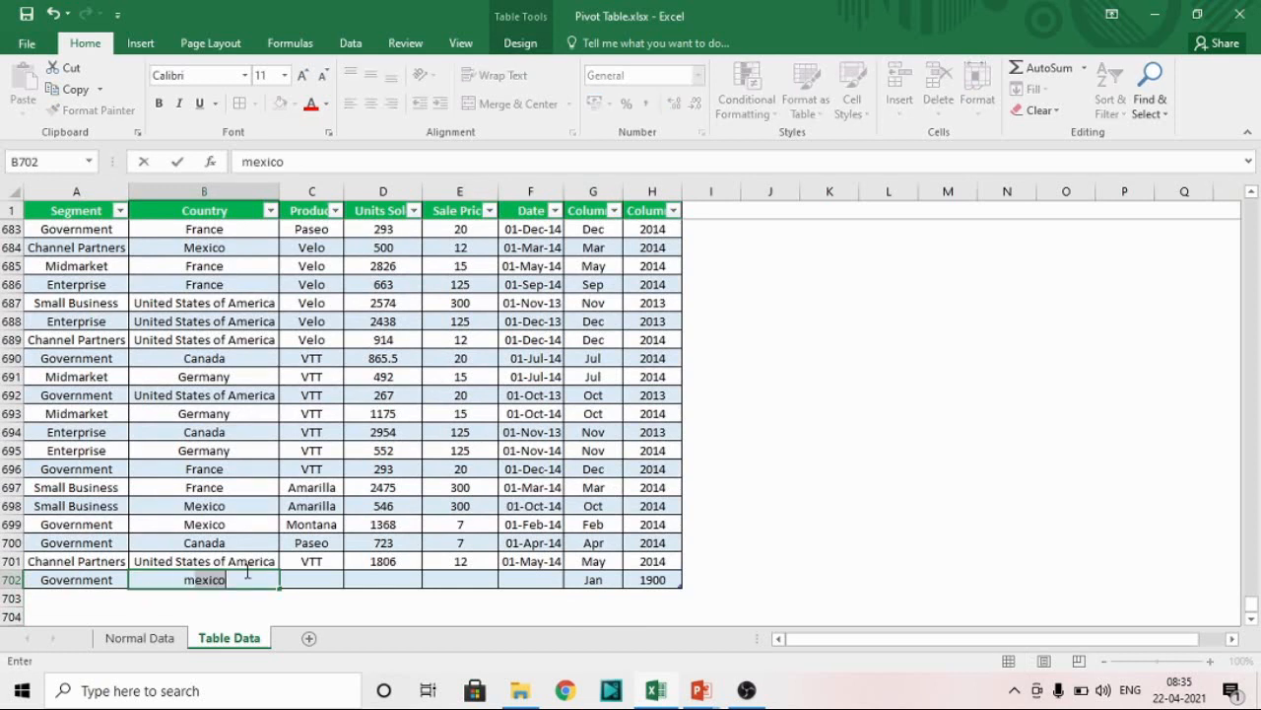
{"action": "key", "text": "Tab"}
{"action": "type", "text": "v"}
{"action": "key", "text": "BackSpace"}
{"action": "type", "text": "v"}
{"action": "key", "text": "BackSpace"}
{"action": "key", "text": "BackSpace"}
{"action": "type", "text": "VTT"}
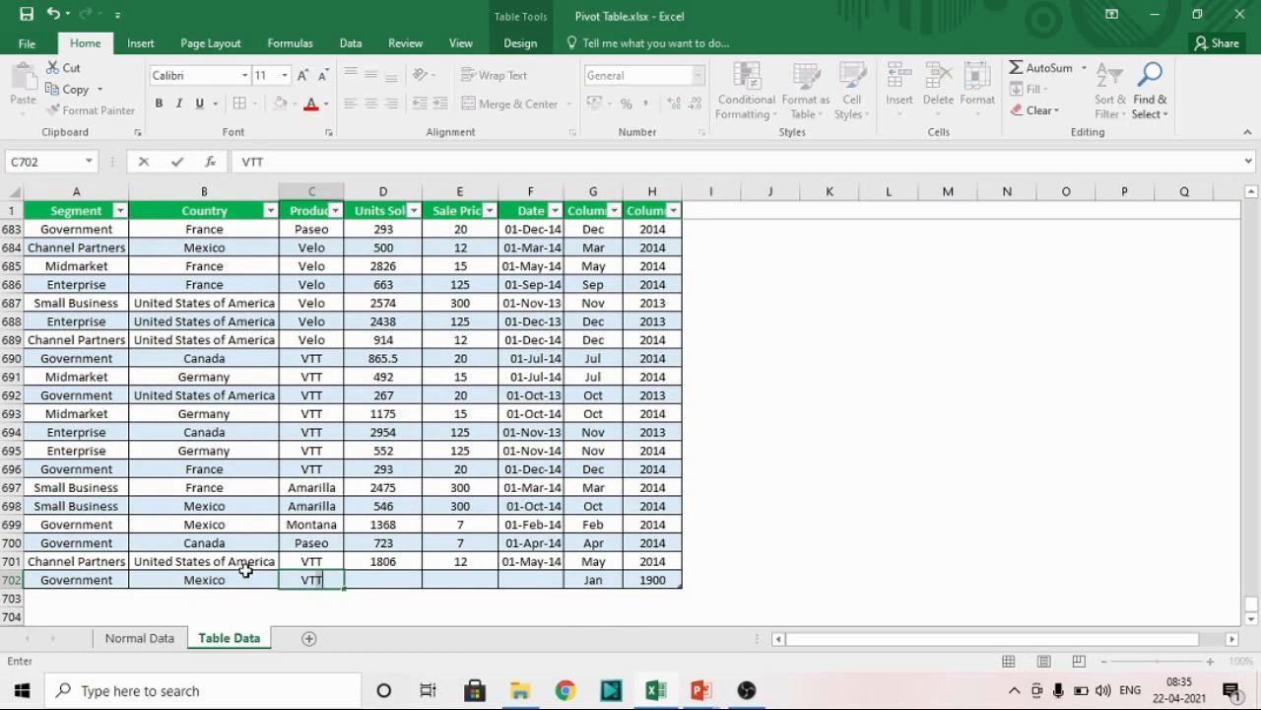
{"action": "key", "text": "Tab"}
- Set Units Sold to 1000 and Sale Price to 12 in row 702 of the table
{"action": "type", "text": "100012"}
{"action": "key", "text": "Tab"}
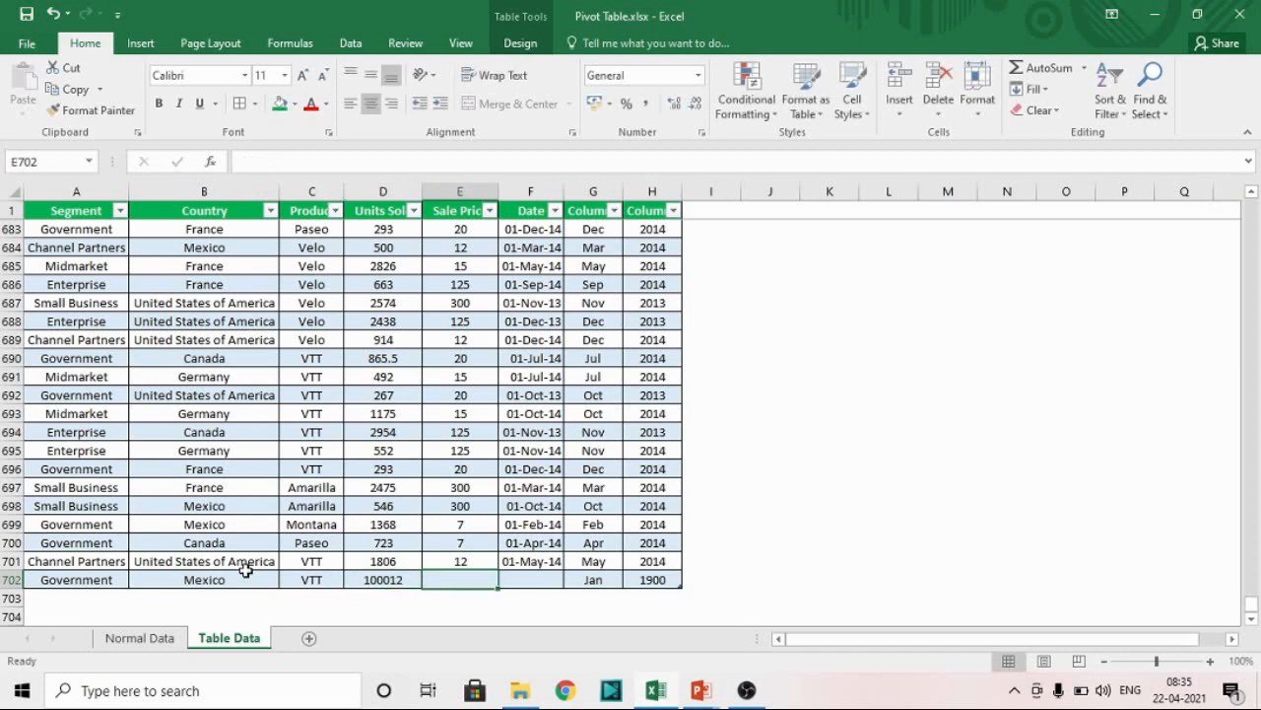
{"action": "key", "text": "shift+Tab"}
{"action": "key", "text": "F2"}
{"action": "key", "text": "BackSpace"}
{"action": "key", "text": "BackSpace"}
{"action": "key", "text": "Tab"}
{"action": "type", "text": "1"}
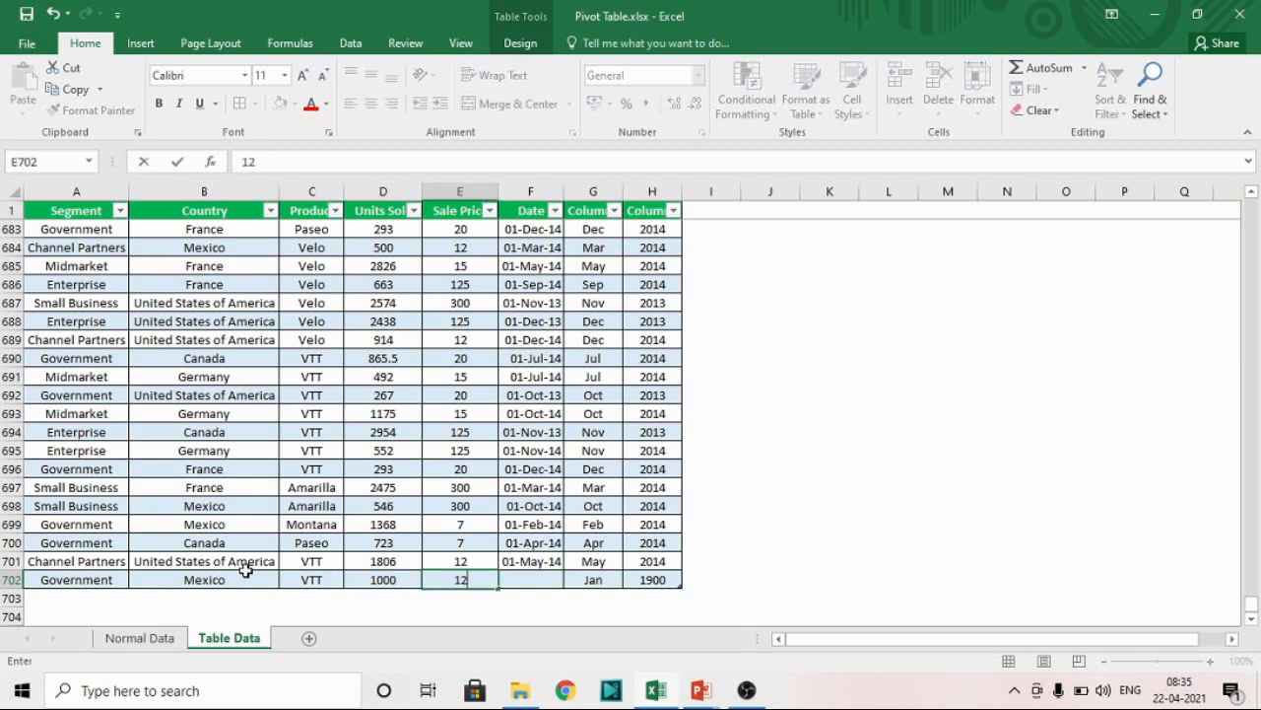
{"action": "type", "text": "2"}
{"action": "key", "text": "Tab"}
- Enter the current date, 22-04-2021, in F702 and select the row's month formula cell
{"action": "key", "text": "ctrl+semicolon"}
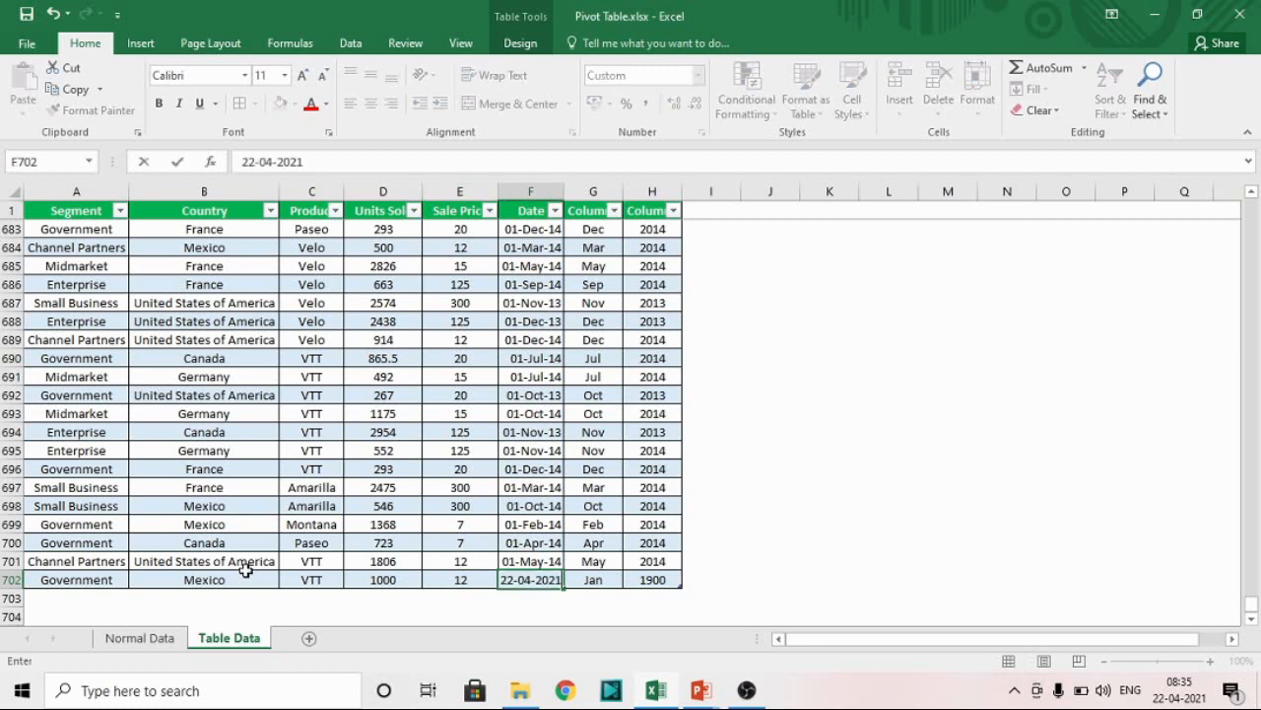
{"action": "key", "text": "Return"}
{"action": "key", "text": "Up"}
{"action": "key", "text": "Right"}
{"action": "key", "text": "Right"}
{"action": "key", "text": "Right"}
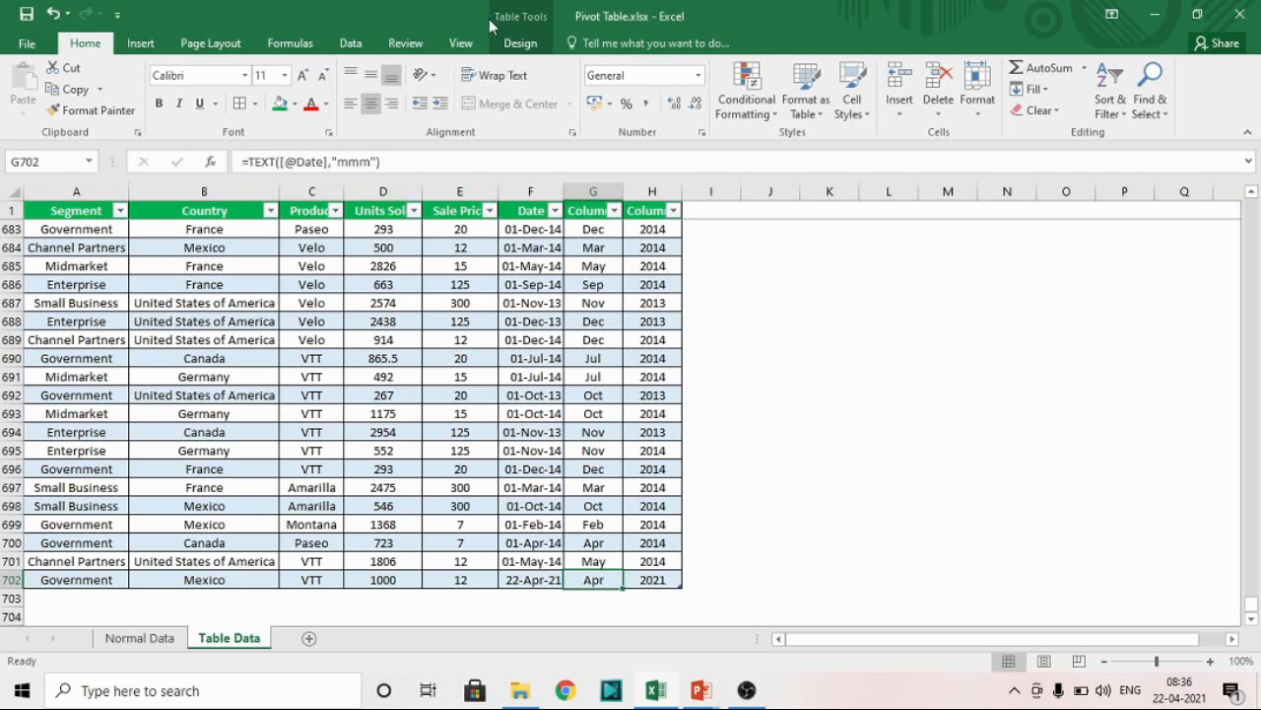
- Insert a Product slicer for the table and place it in the empty area beside the last table column
{"action": "left_click", "coordinate": [520, 45]}
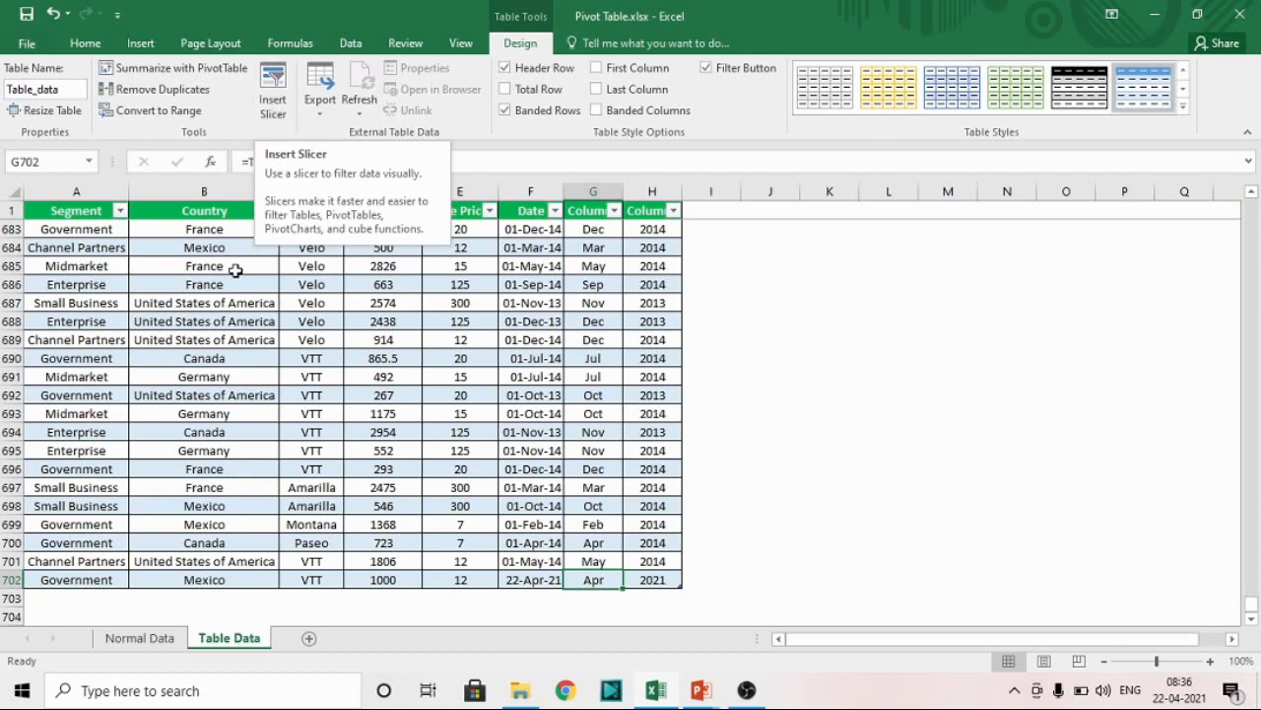
{"action": "left_click", "coordinate": [323, 410]}
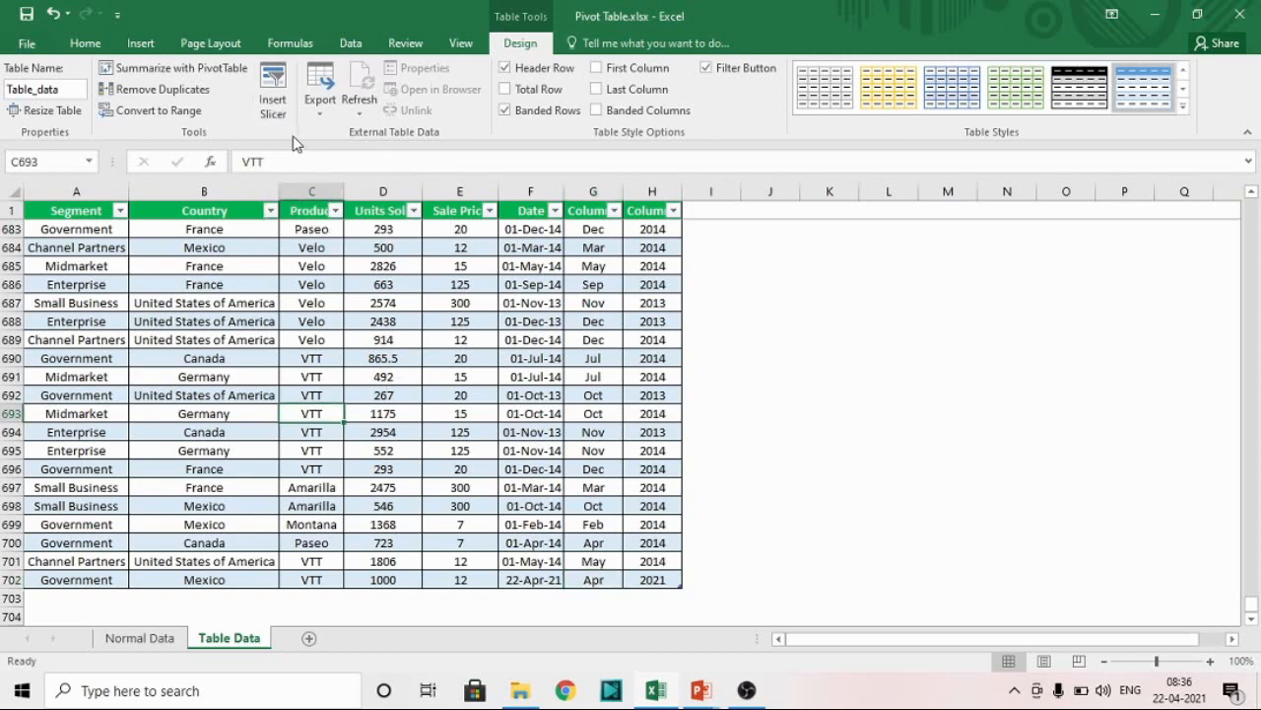
{"action": "left_click", "coordinate": [484, 353]}
{"action": "key", "text": "ctrl+Up"}
{"action": "key", "text": "Down"}
{"action": "key", "text": "Left"}
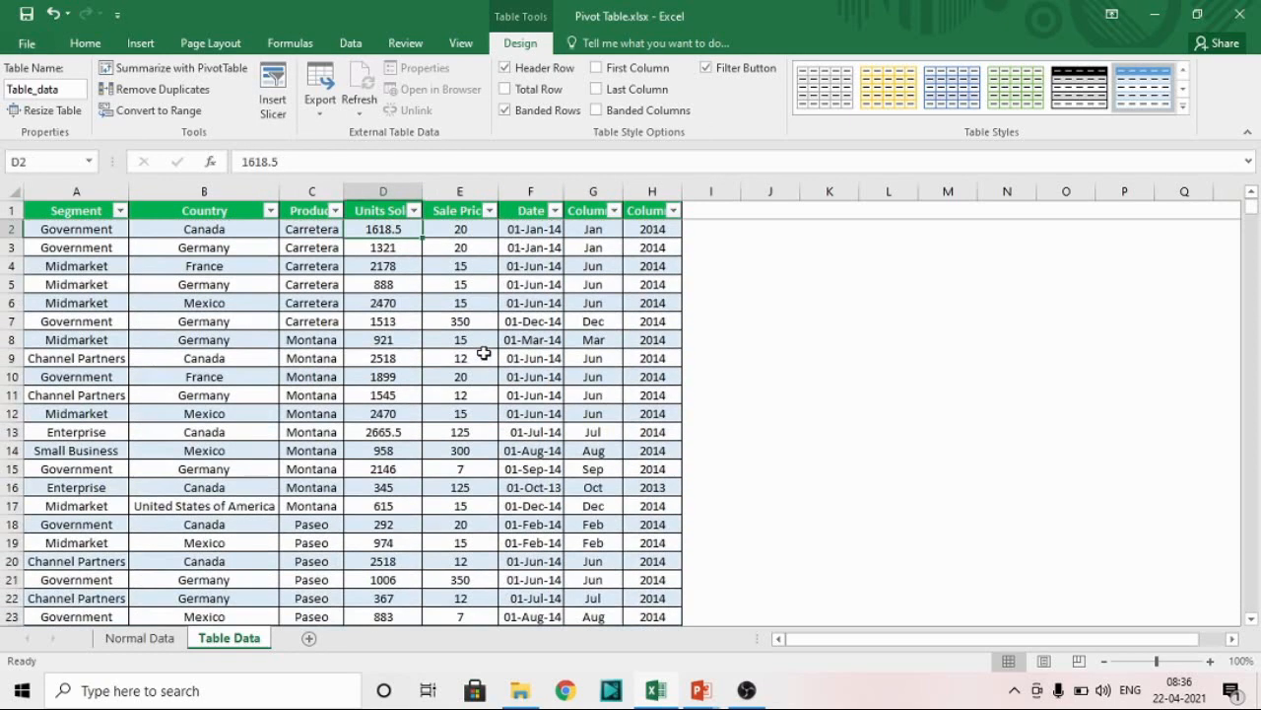
{"action": "left_click", "coordinate": [272, 103]}
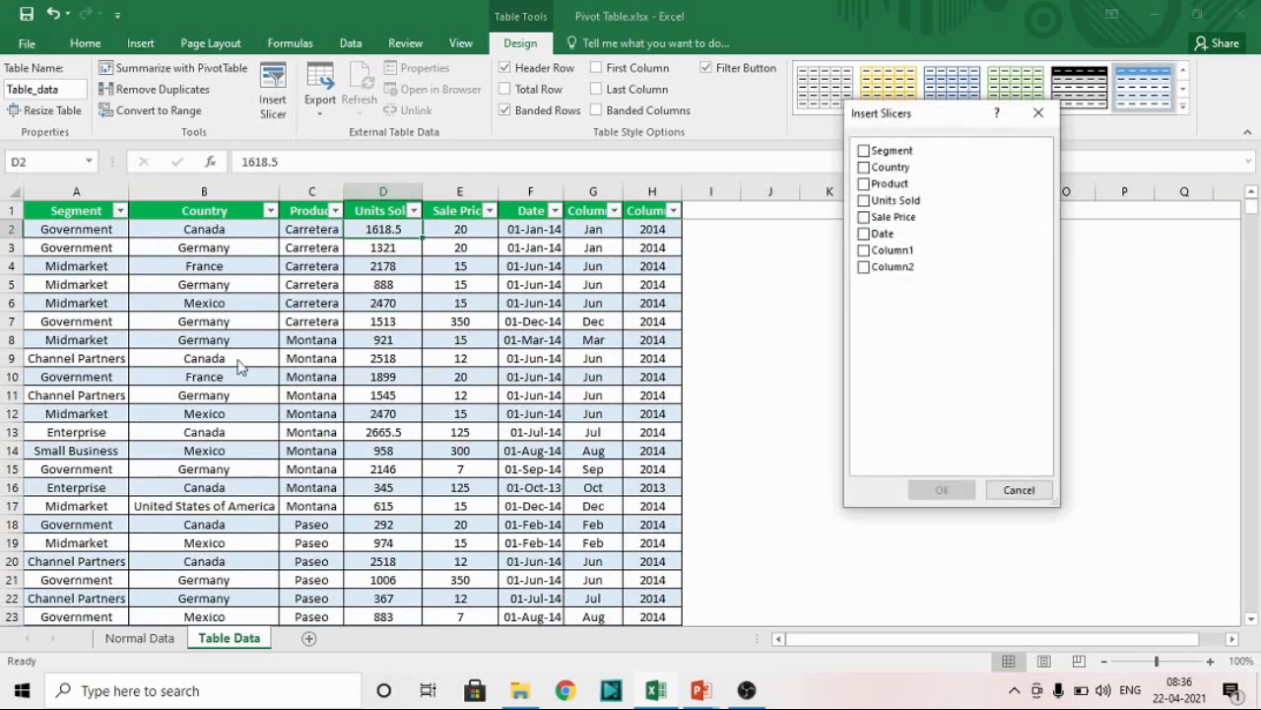
{"action": "left_click", "coordinate": [875, 185]}
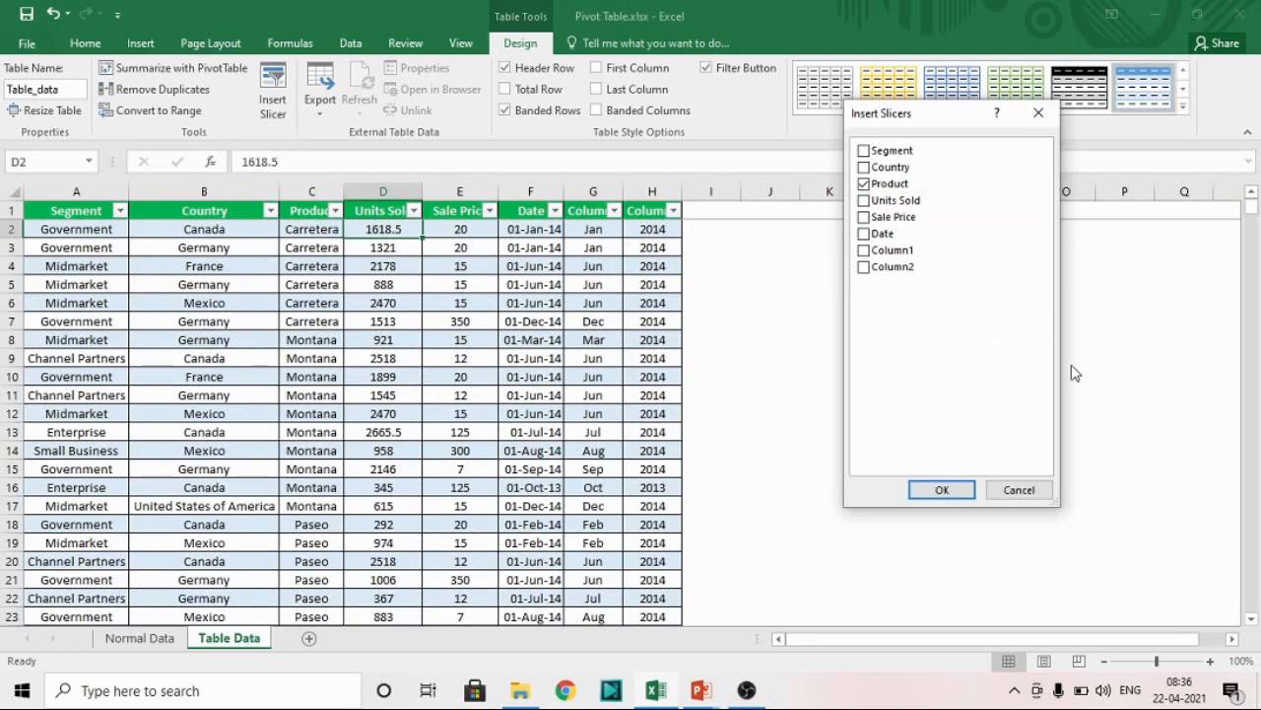
{"action": "left_click", "coordinate": [956, 491]}
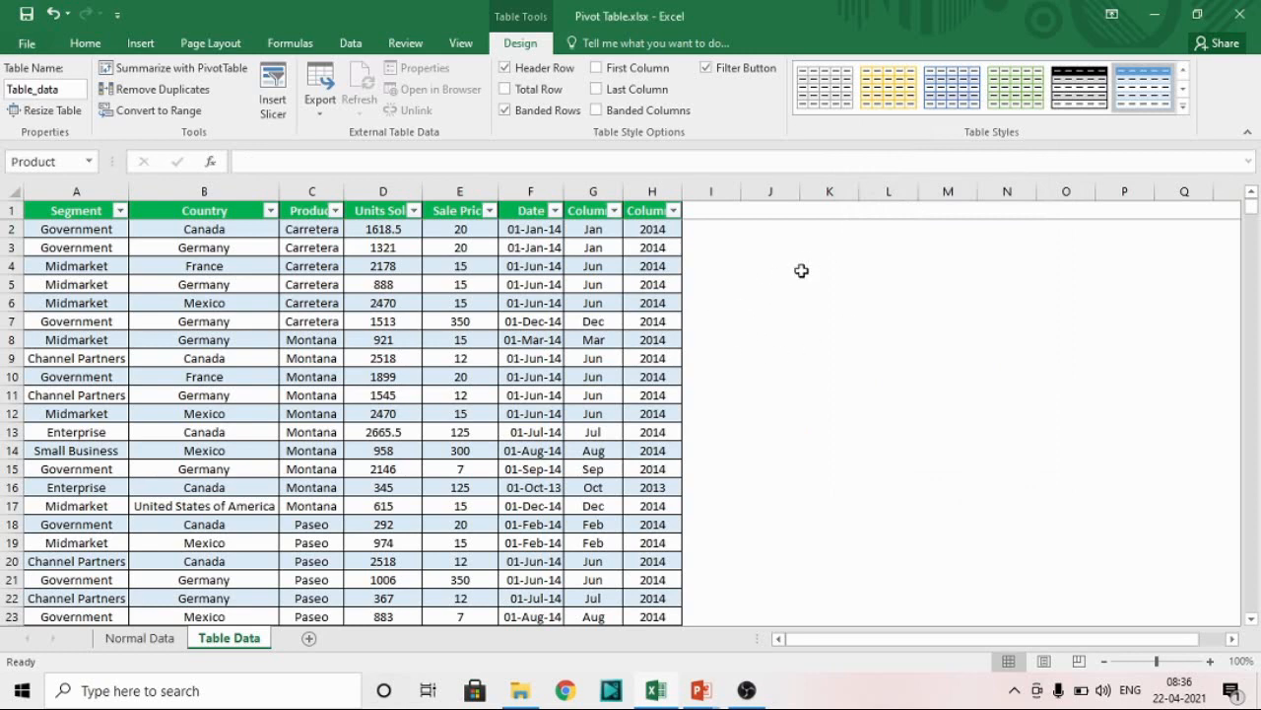
{"action": "left_click_drag", "start_coordinate": [627, 301], "coordinate": [771, 218]}
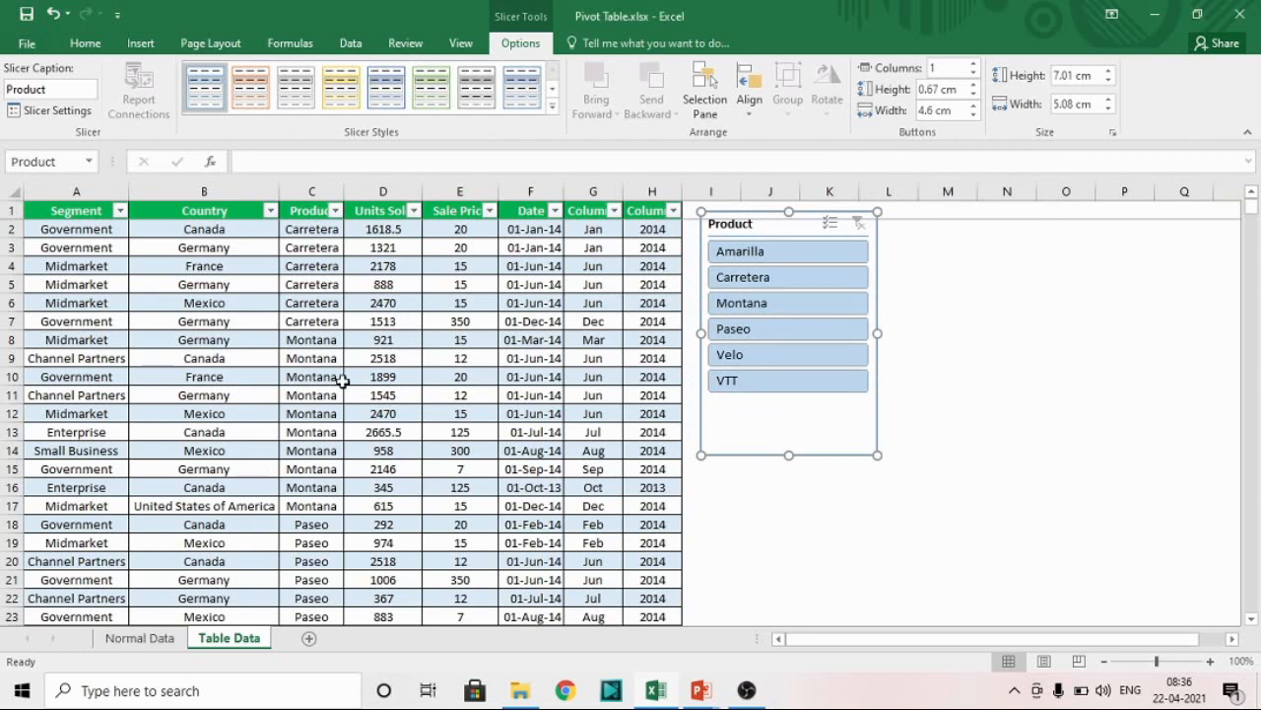
- Filter the table to VTT with the Product slicer and delete the slicer
{"action": "left_click", "coordinate": [320, 352]}
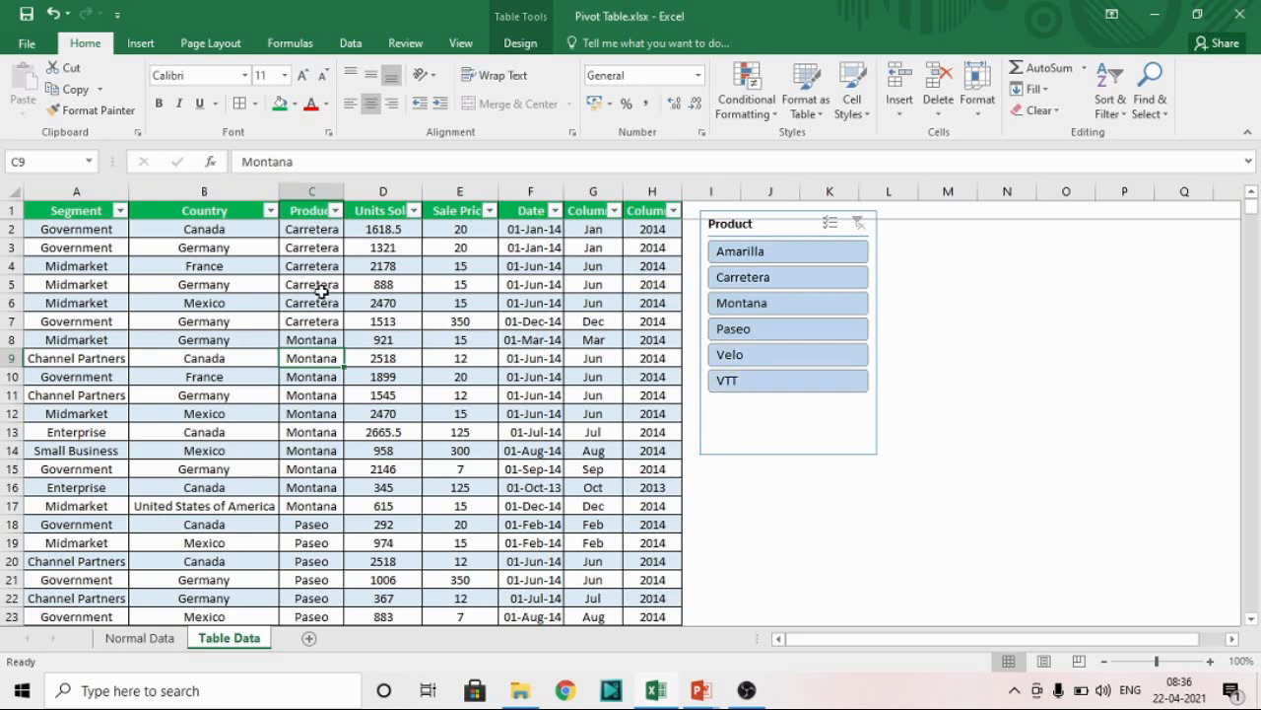
{"action": "left_click", "coordinate": [749, 382]}
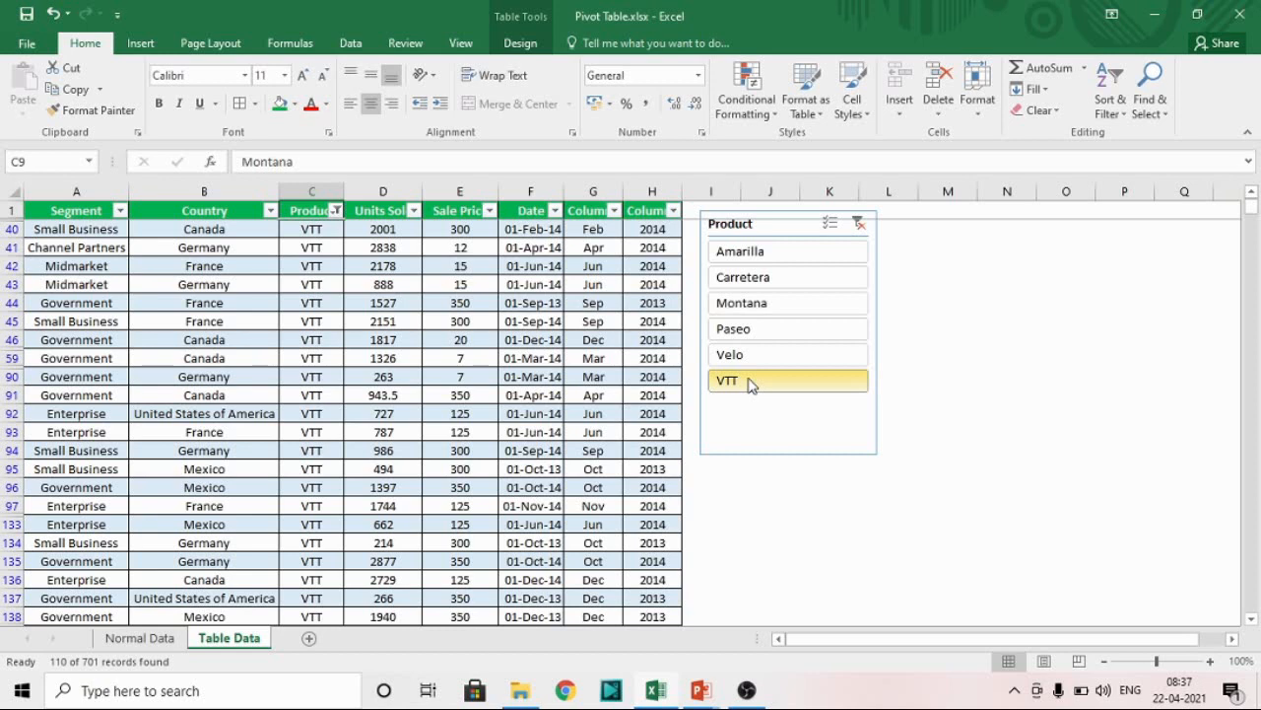
{"action": "left_click", "coordinate": [762, 226]}
{"action": "key", "text": "Delete"}
{"action": "left_click", "coordinate": [720, 225]}
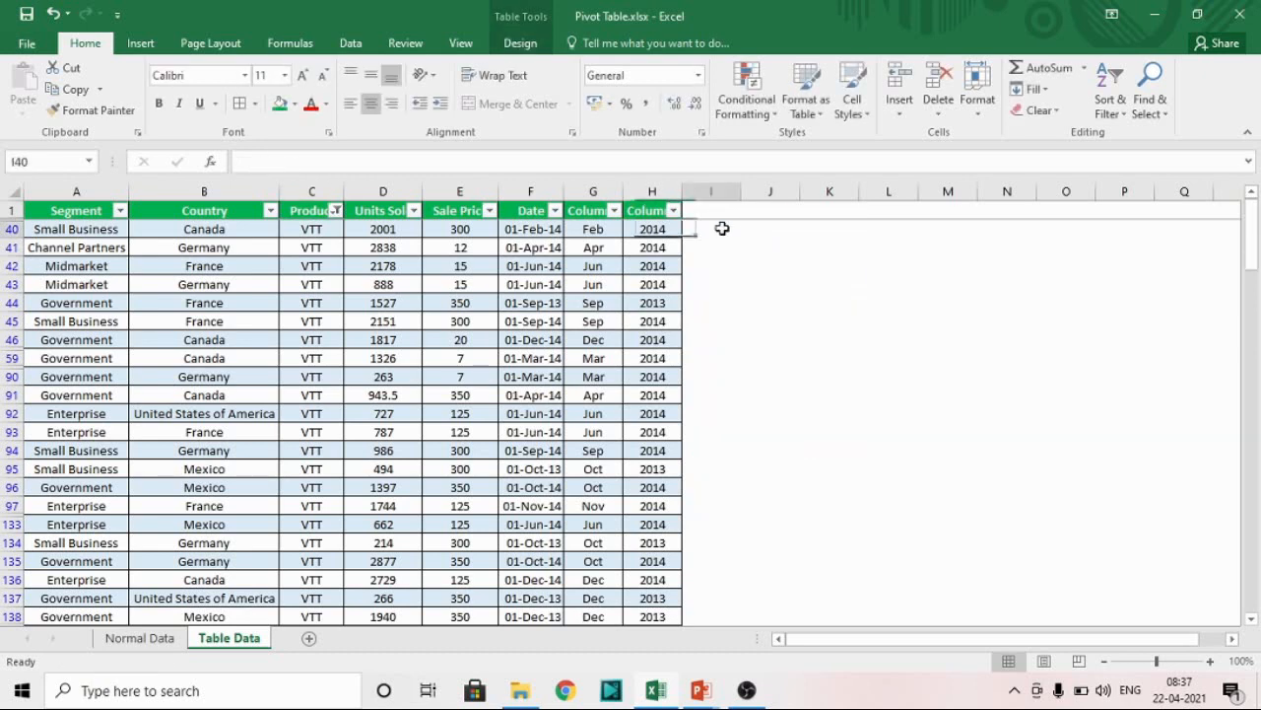
- Remove the VTT filter from the Product column by selecting all products
{"action": "left_click", "coordinate": [589, 261]}
{"action": "key", "text": "ctrl+Up"}
{"action": "key", "text": "ctrl+Left"}
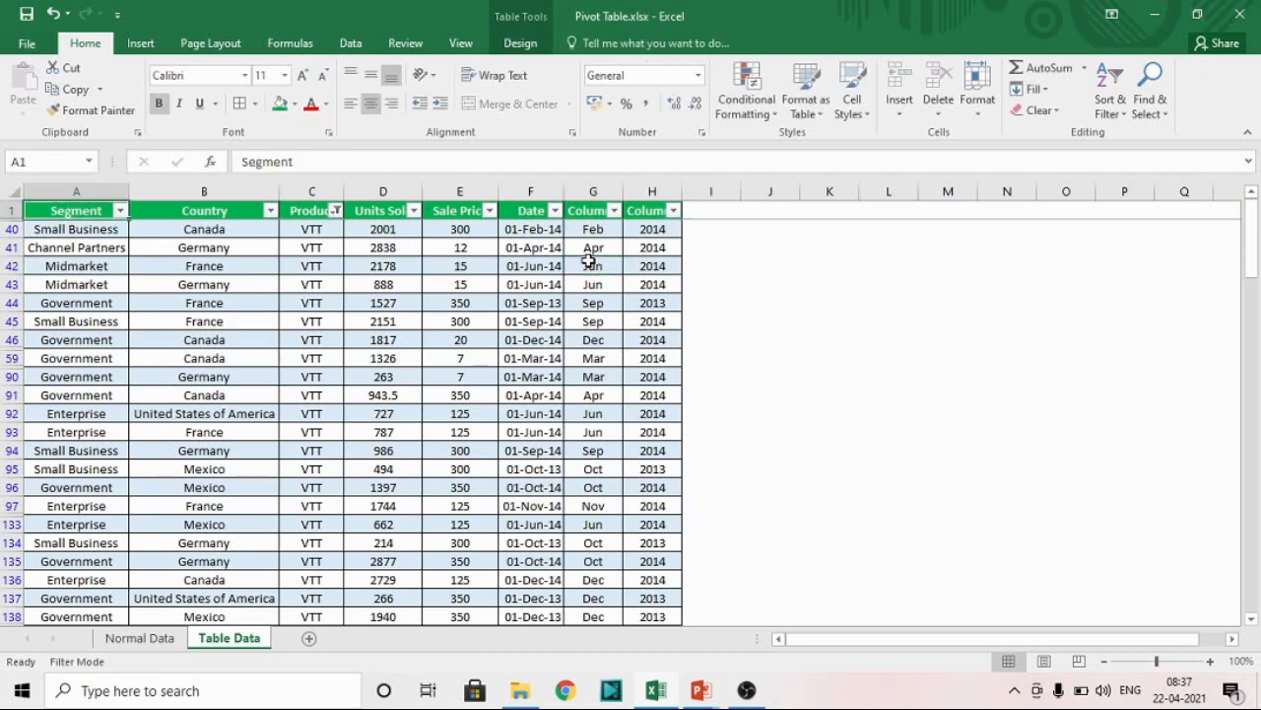
{"action": "key", "text": "Right"}
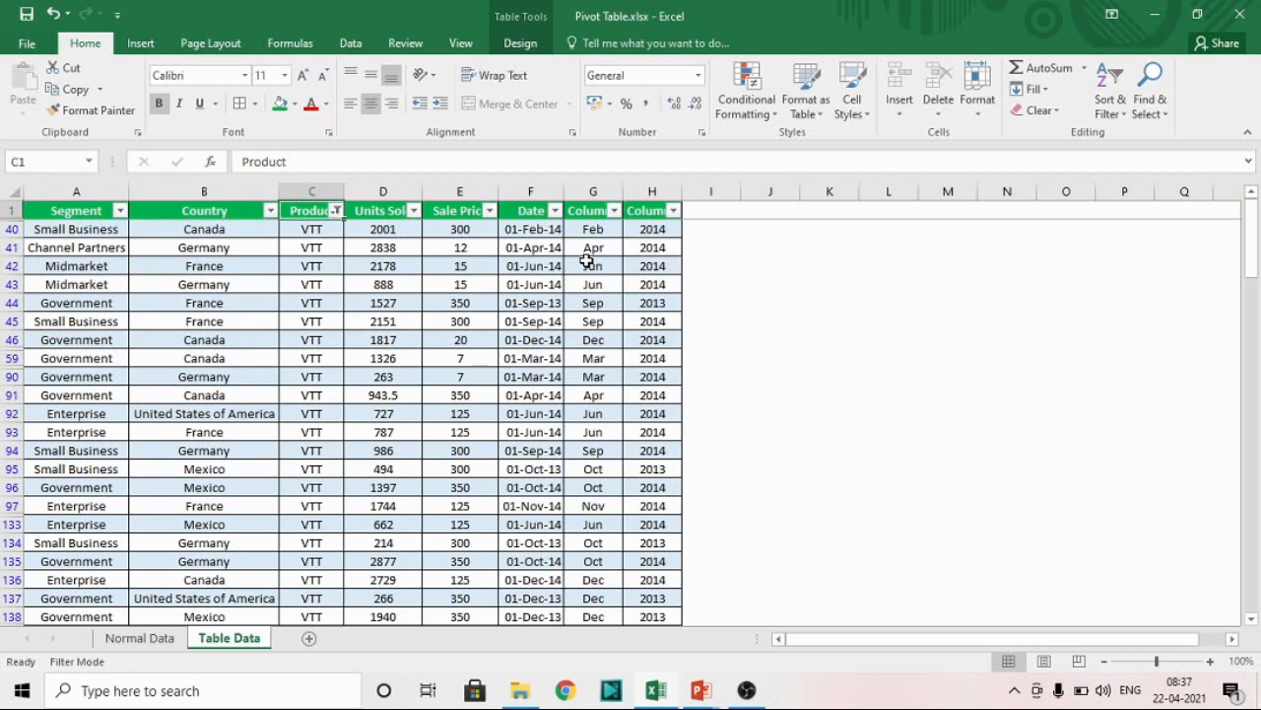
{"action": "left_click", "coordinate": [336, 210]}
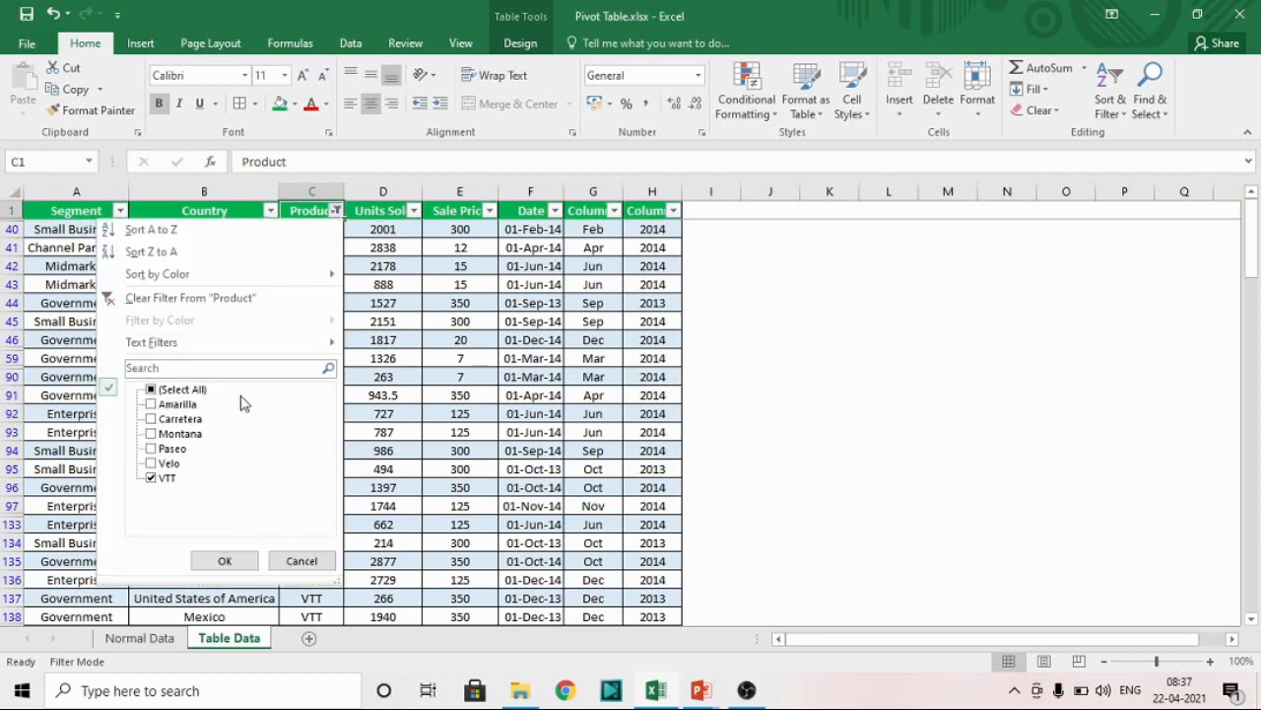
{"action": "left_click", "coordinate": [181, 405]}
{"action": "left_click", "coordinate": [170, 389]}
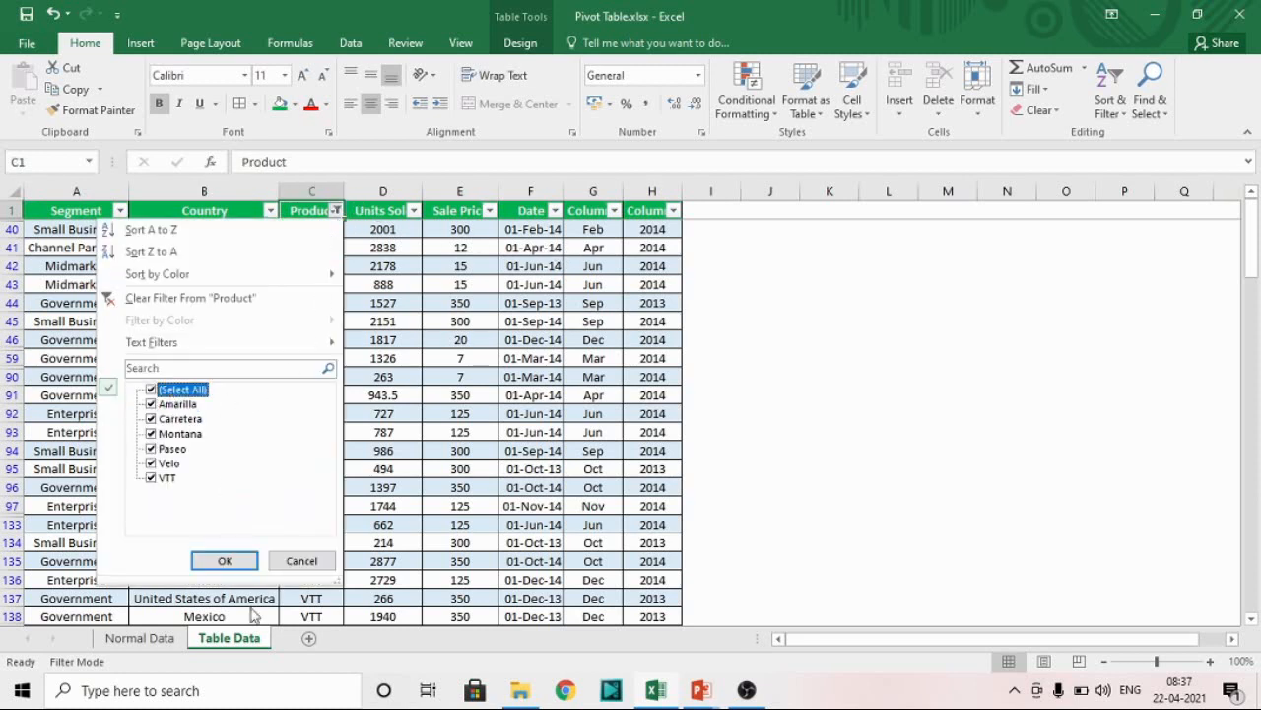
{"action": "left_click", "coordinate": [241, 560]}
{"action": "key", "text": "ctrl+Home"}
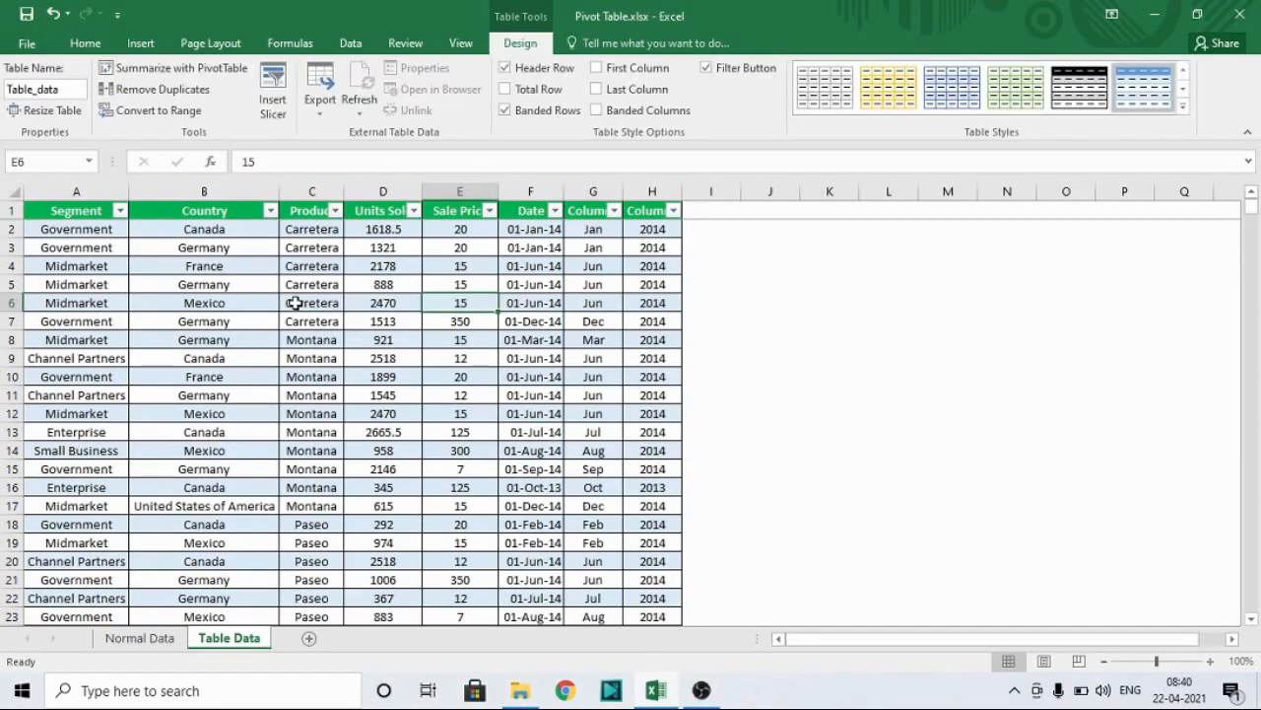
- Toggle the table's Filter Button option and leave the header filter buttons turned off
{"action": "left_click", "coordinate": [205, 289]}
{"action": "key", "text": "ctrl+Home"}
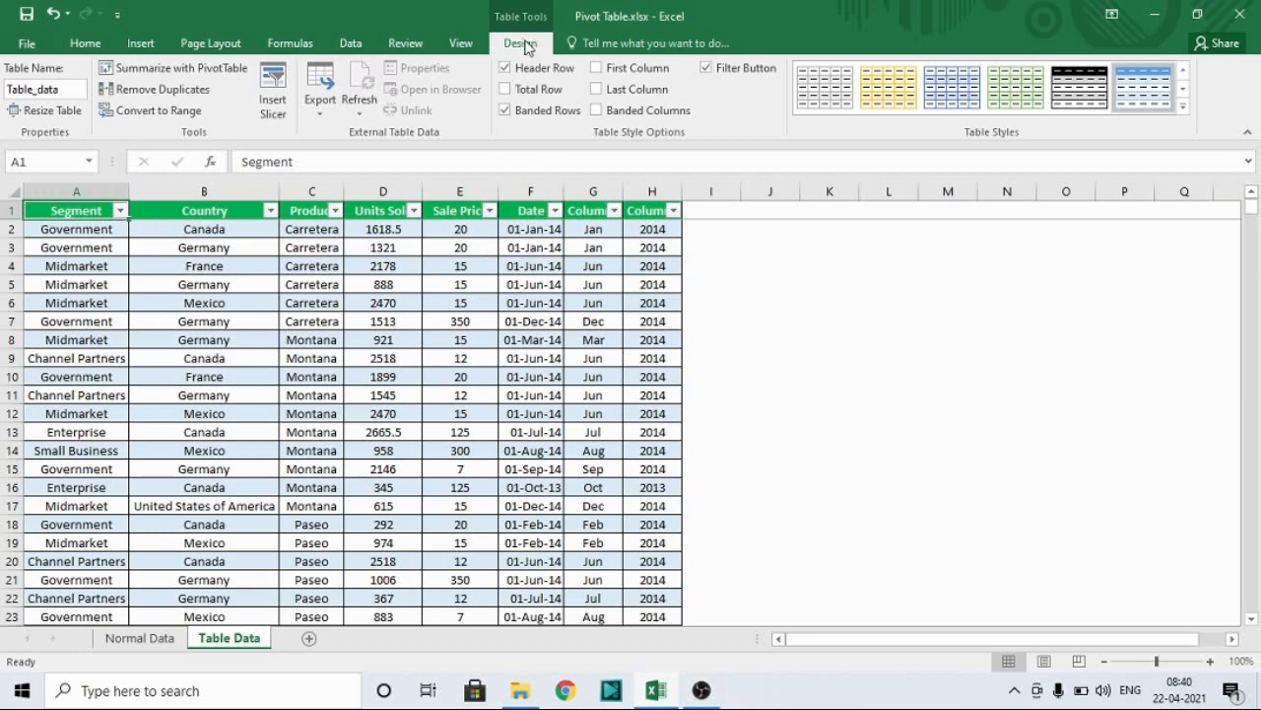
{"action": "left_click", "coordinate": [324, 284]}
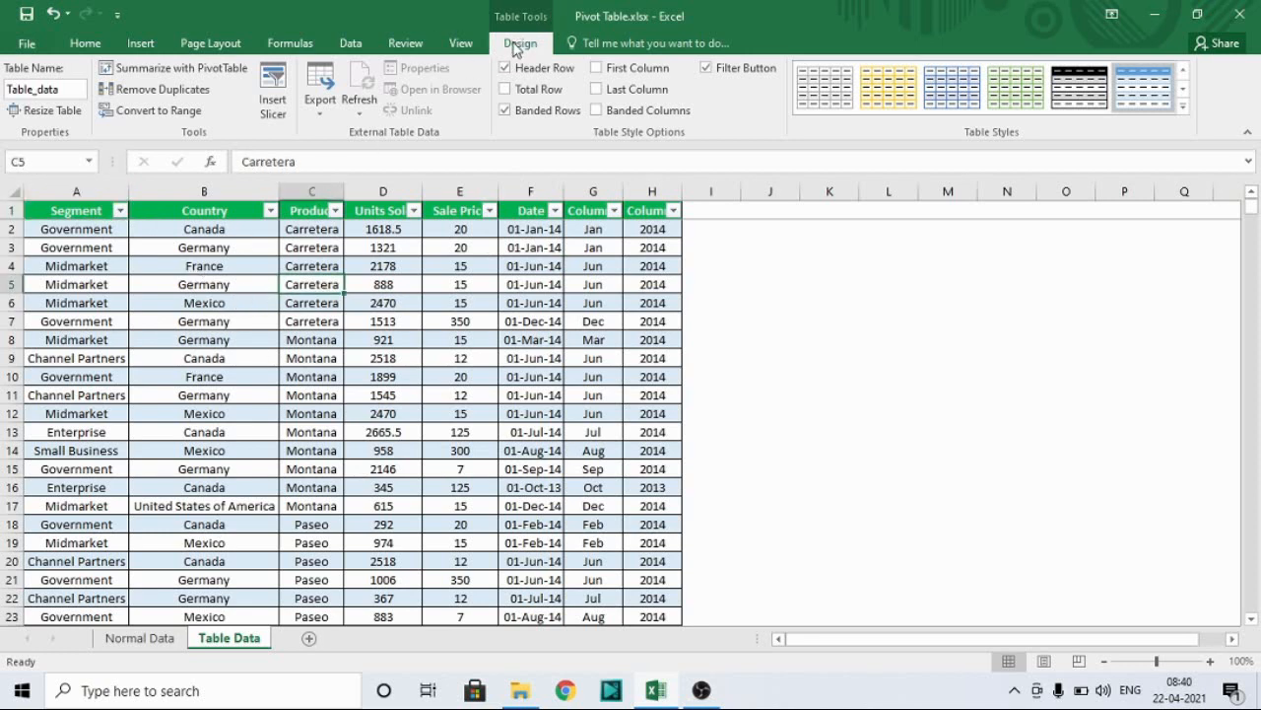
{"action": "left_click", "coordinate": [705, 68]}
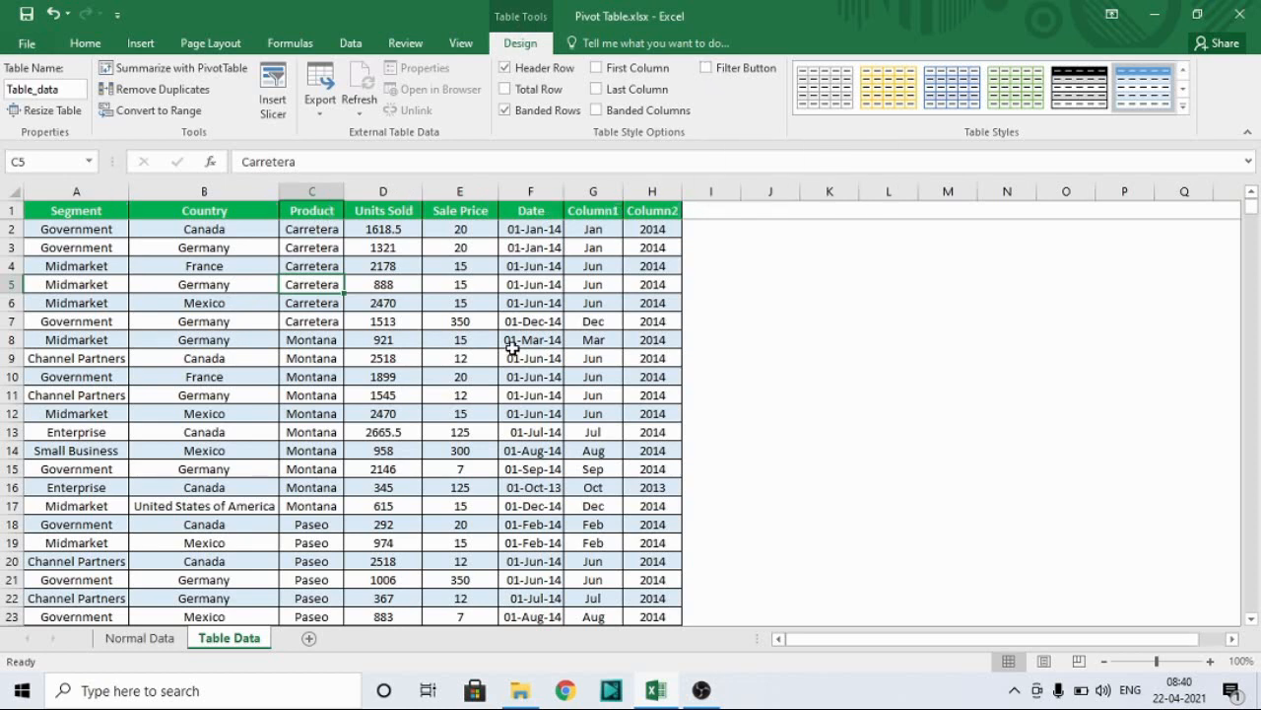
{"action": "left_click", "coordinate": [142, 209]}
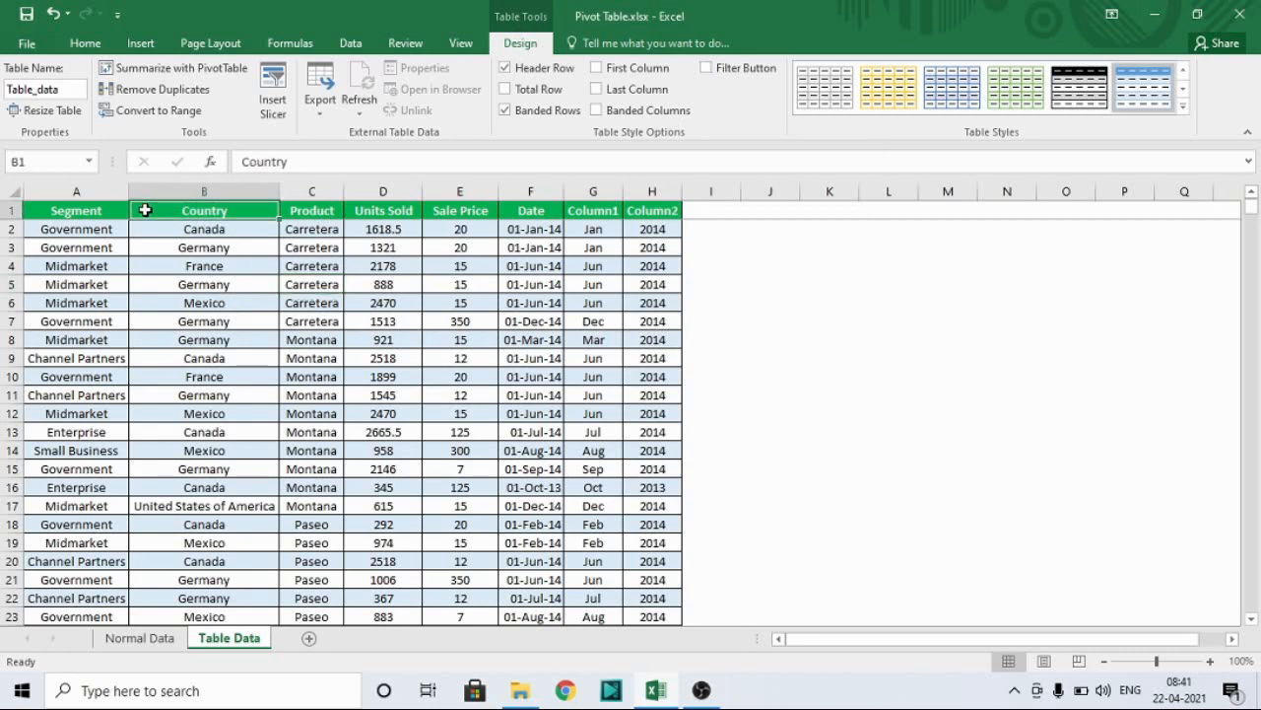
{"action": "left_click", "coordinate": [705, 70]}
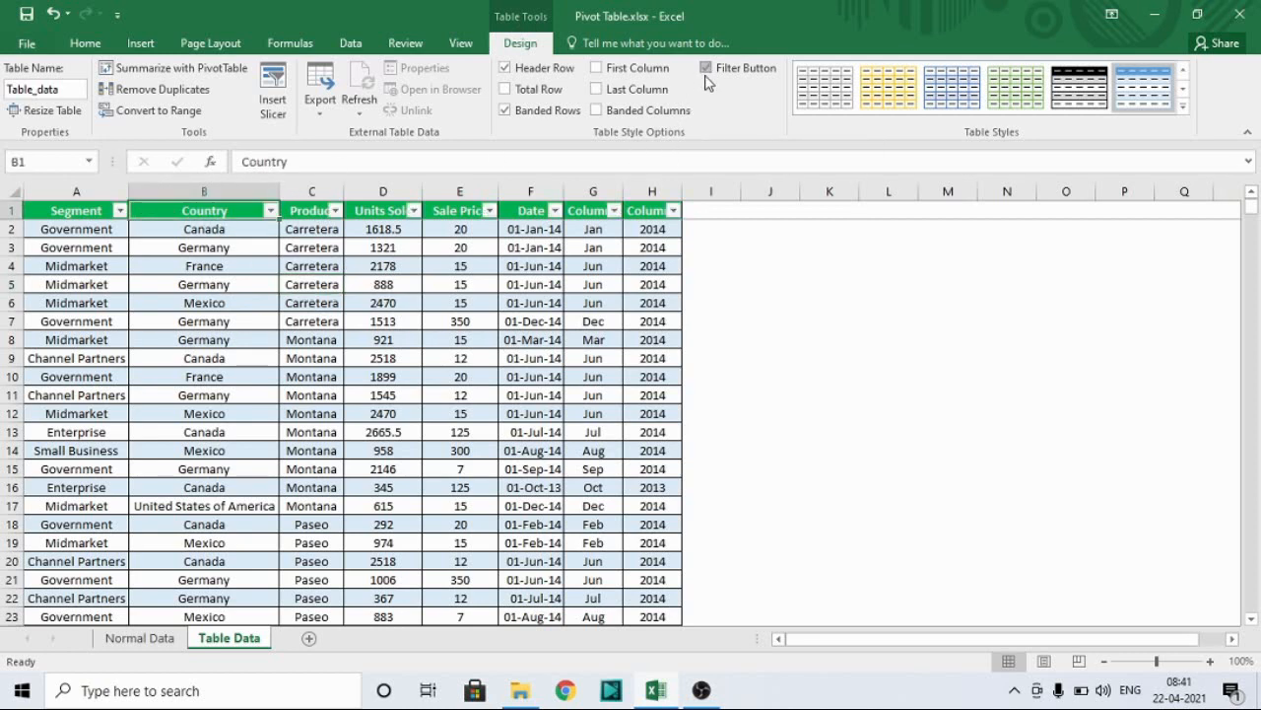
{"action": "left_click", "coordinate": [708, 69]}
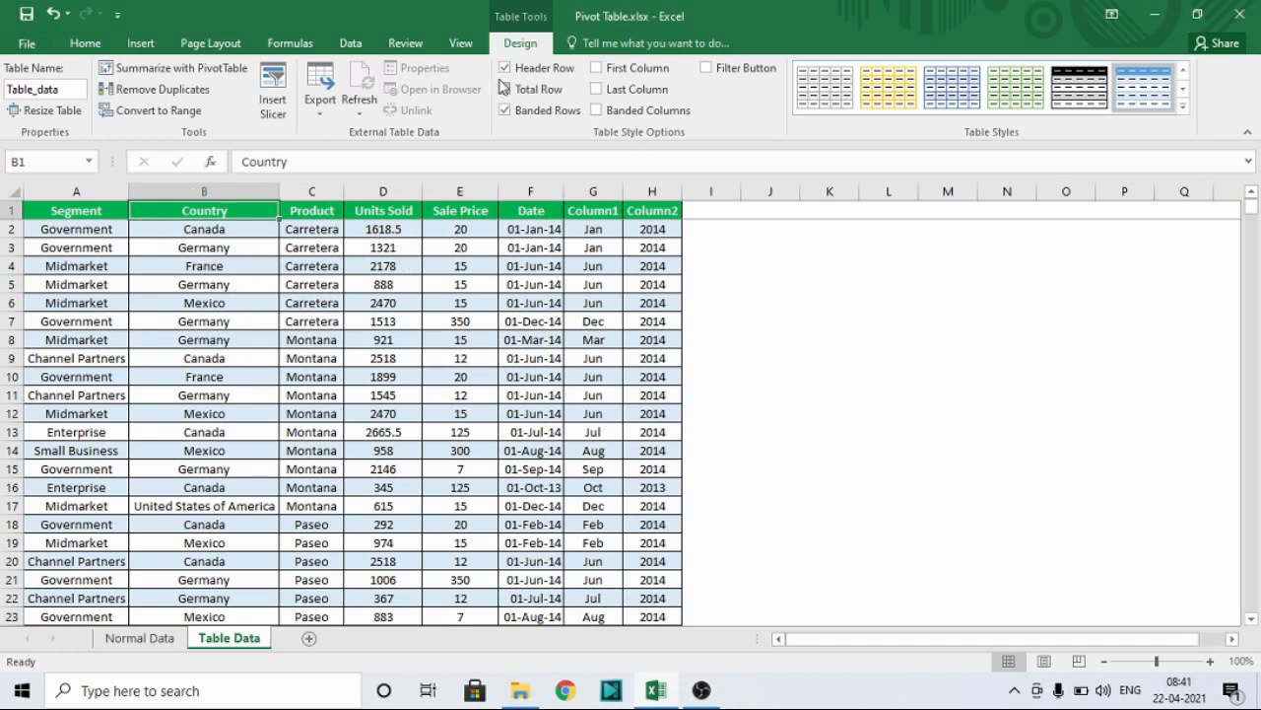
- Try banded columns on the table and turn off both the banded rows and the banded columns
{"action": "left_click", "coordinate": [597, 111]}
{"action": "left_click", "coordinate": [406, 322]}
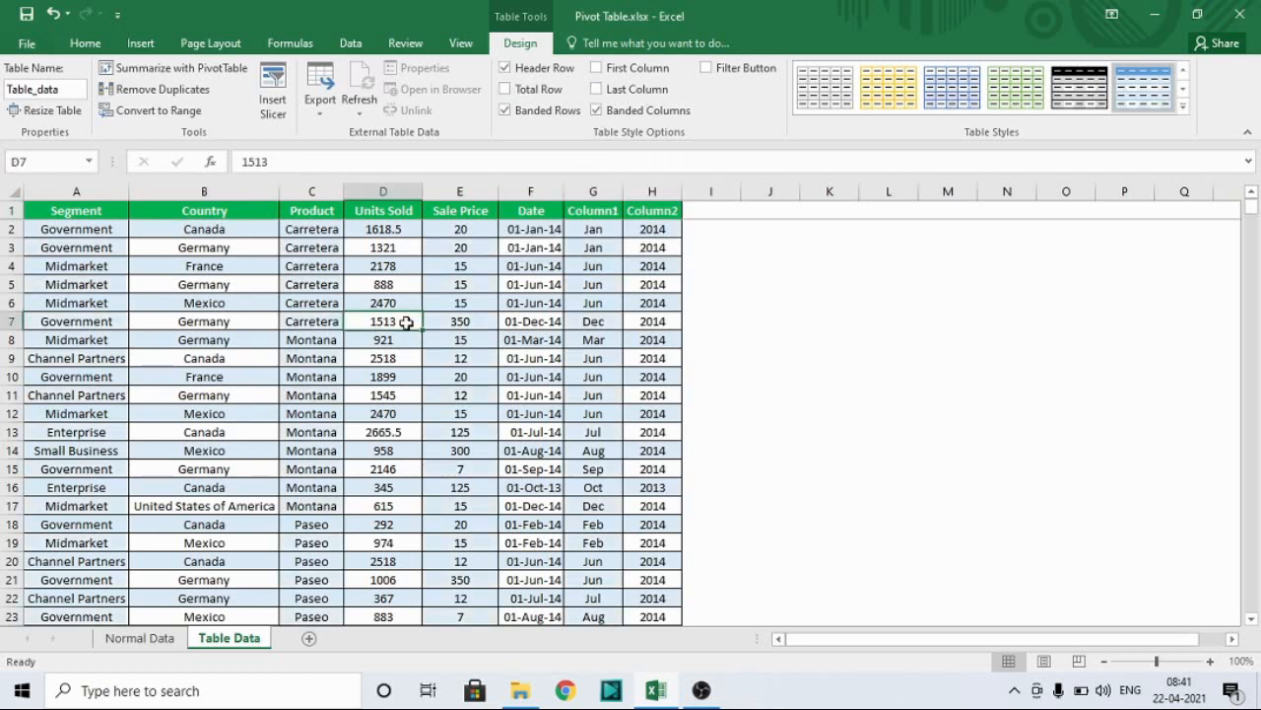
{"action": "left_click", "coordinate": [277, 341]}
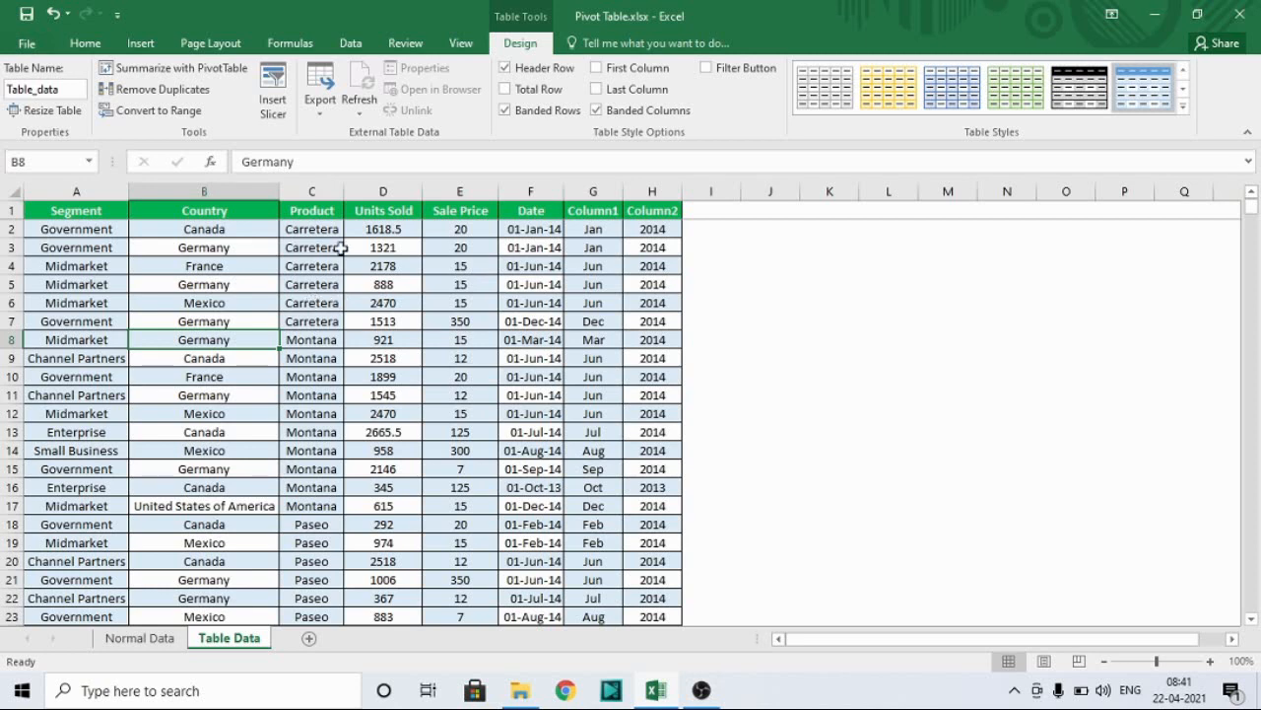
{"action": "left_click", "coordinate": [504, 110]}
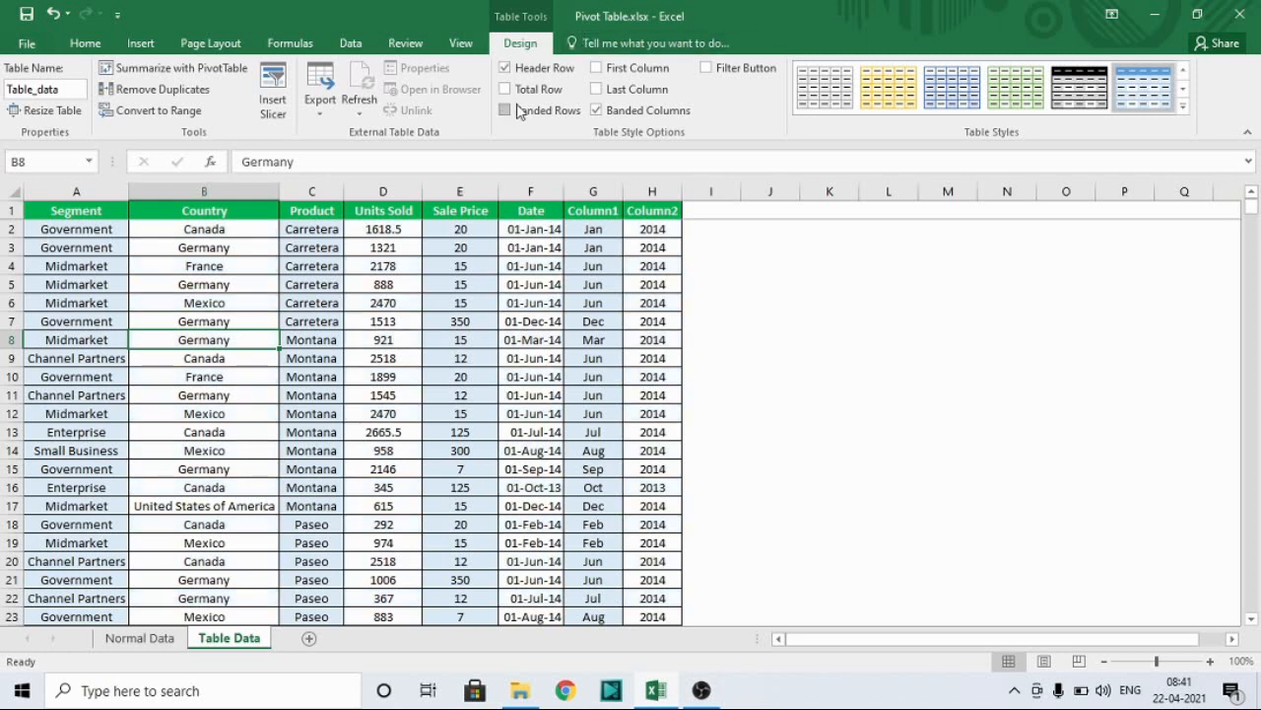
{"action": "left_click", "coordinate": [597, 110]}
{"action": "left_click", "coordinate": [276, 318]}
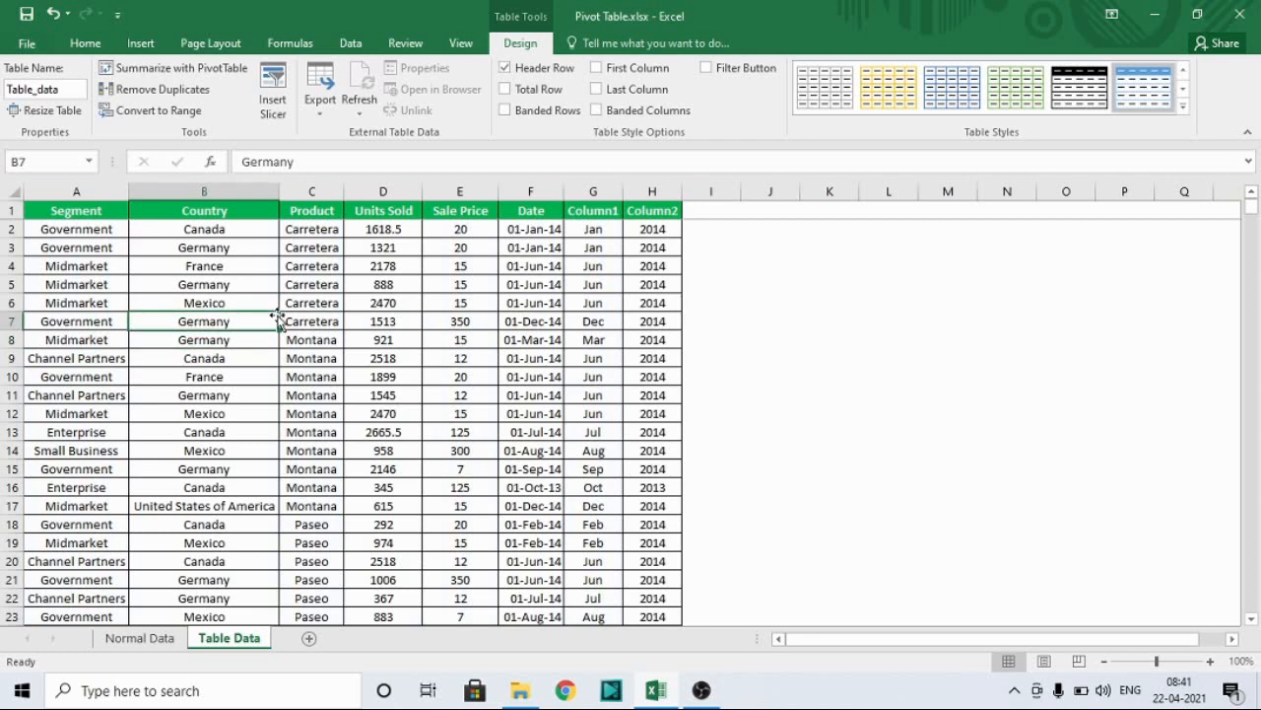
- Turn the table's Header Row option off and back on
{"action": "left_click", "coordinate": [506, 69]}
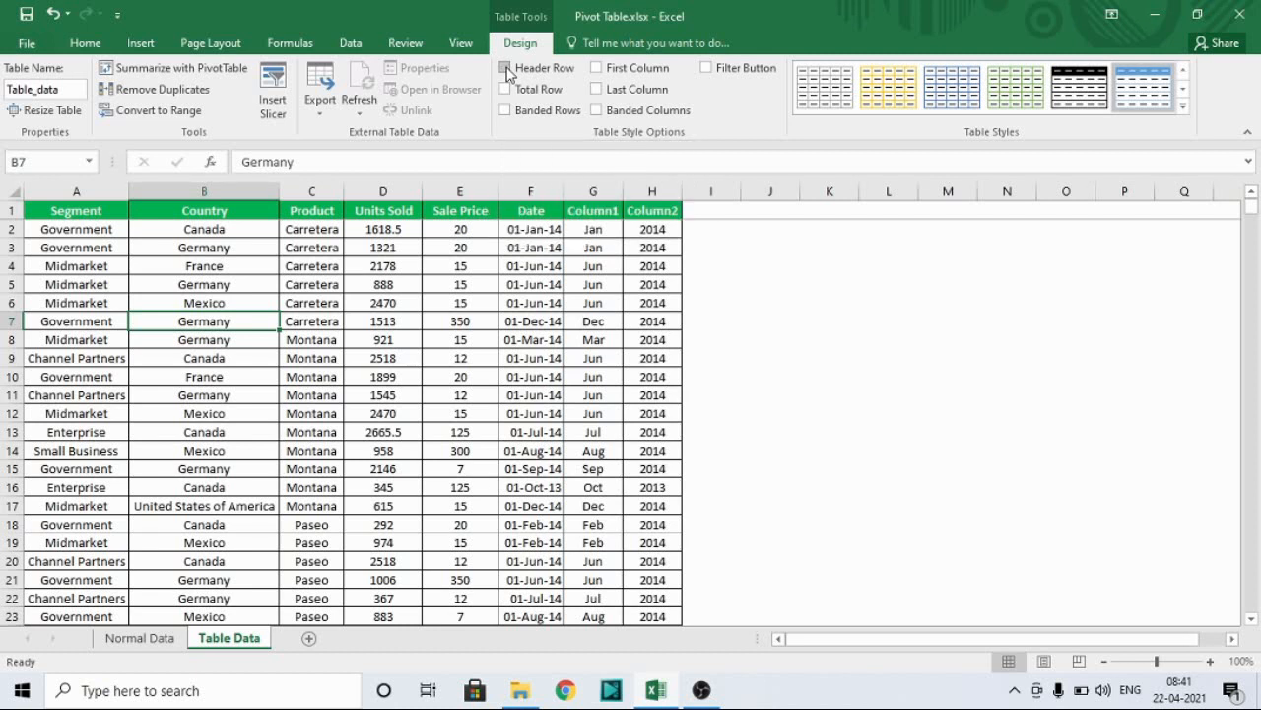
{"action": "left_click", "coordinate": [324, 362]}
{"action": "left_click", "coordinate": [505, 69]}
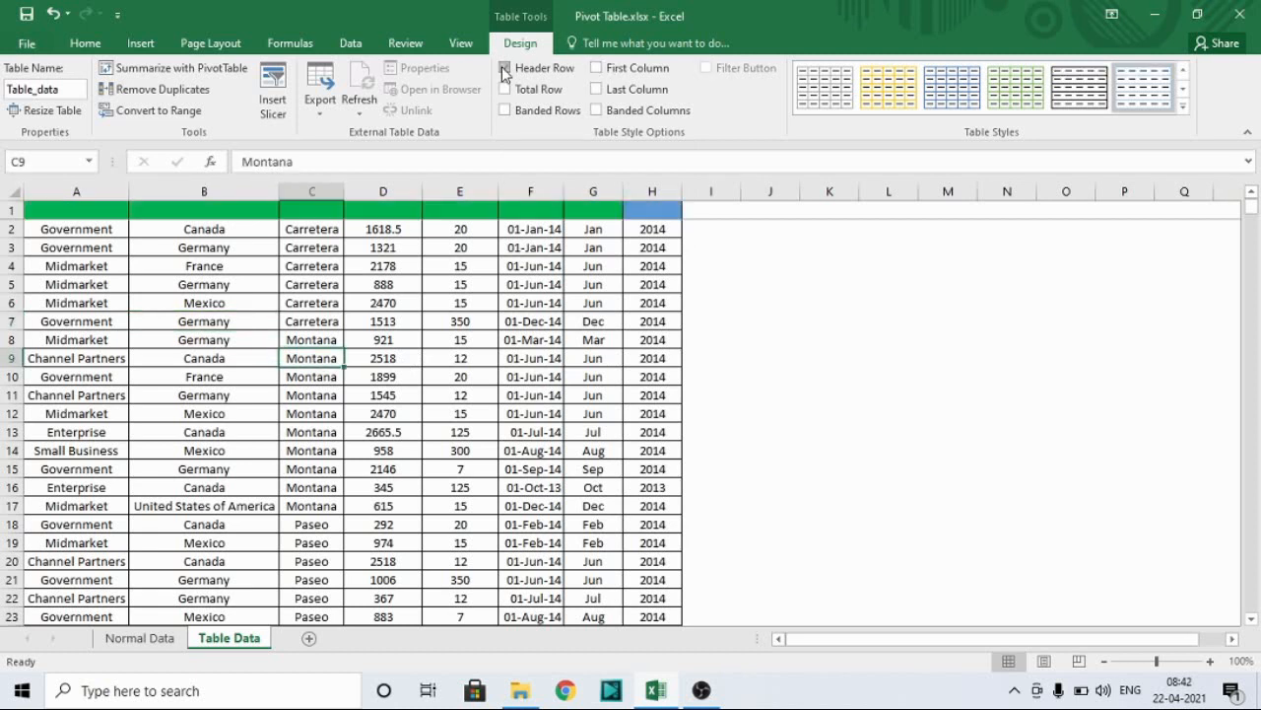
{"action": "left_click", "coordinate": [369, 340]}
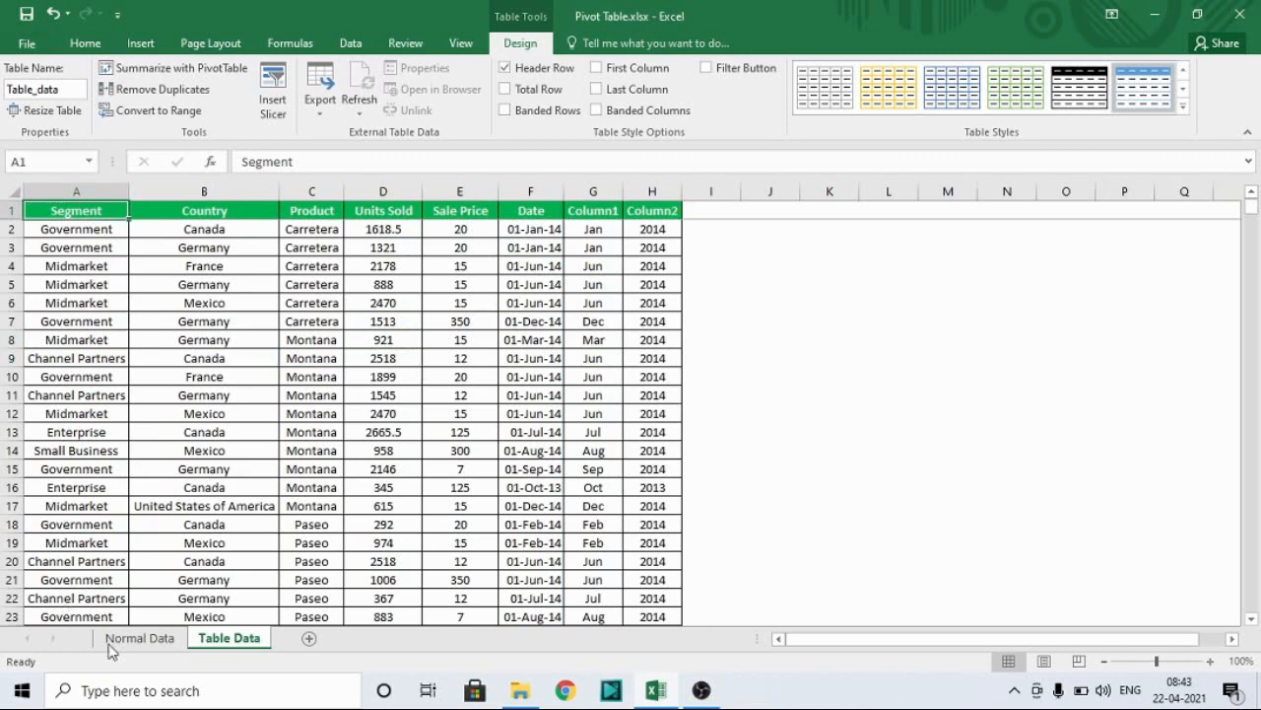
- Review the top rows of the Normal Data sheet and return to the Table Data sheet
{"action": "left_click", "coordinate": [148, 640]}
{"action": "left_click", "coordinate": [163, 391]}
{"action": "key", "text": "ctrl+Up"}
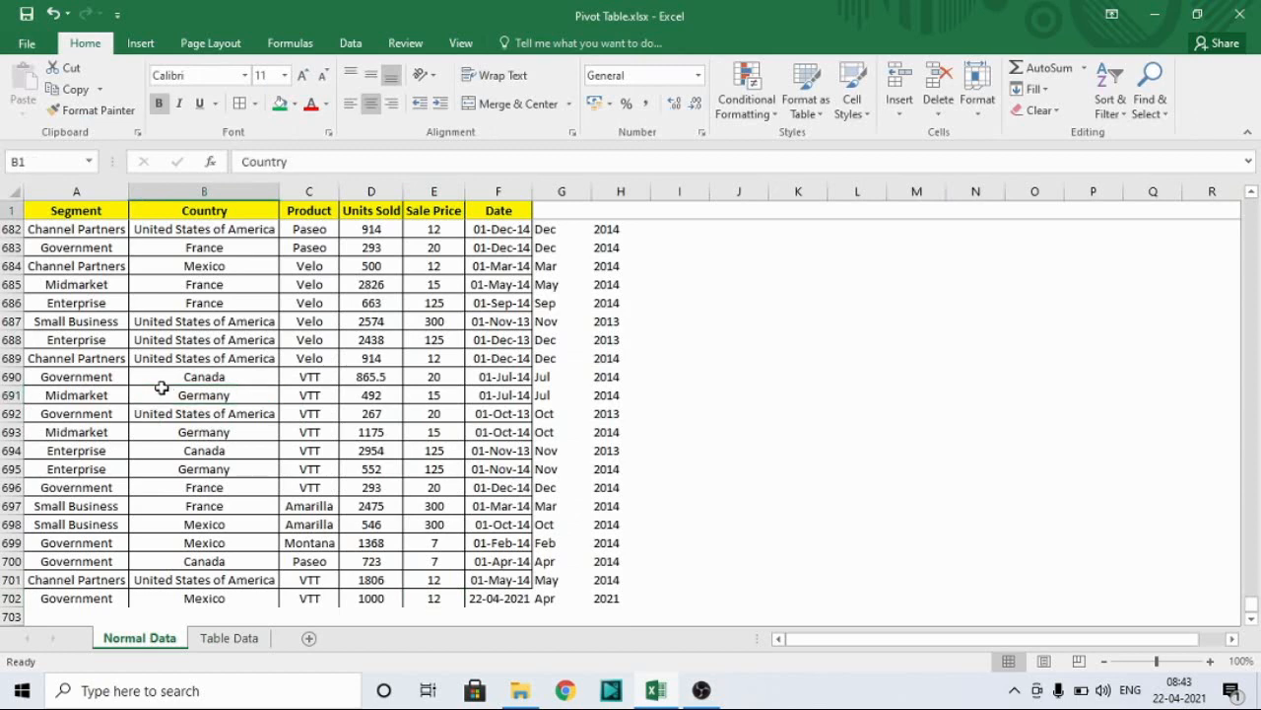
{"action": "key", "text": "Down"}
{"action": "key", "text": "Down"}
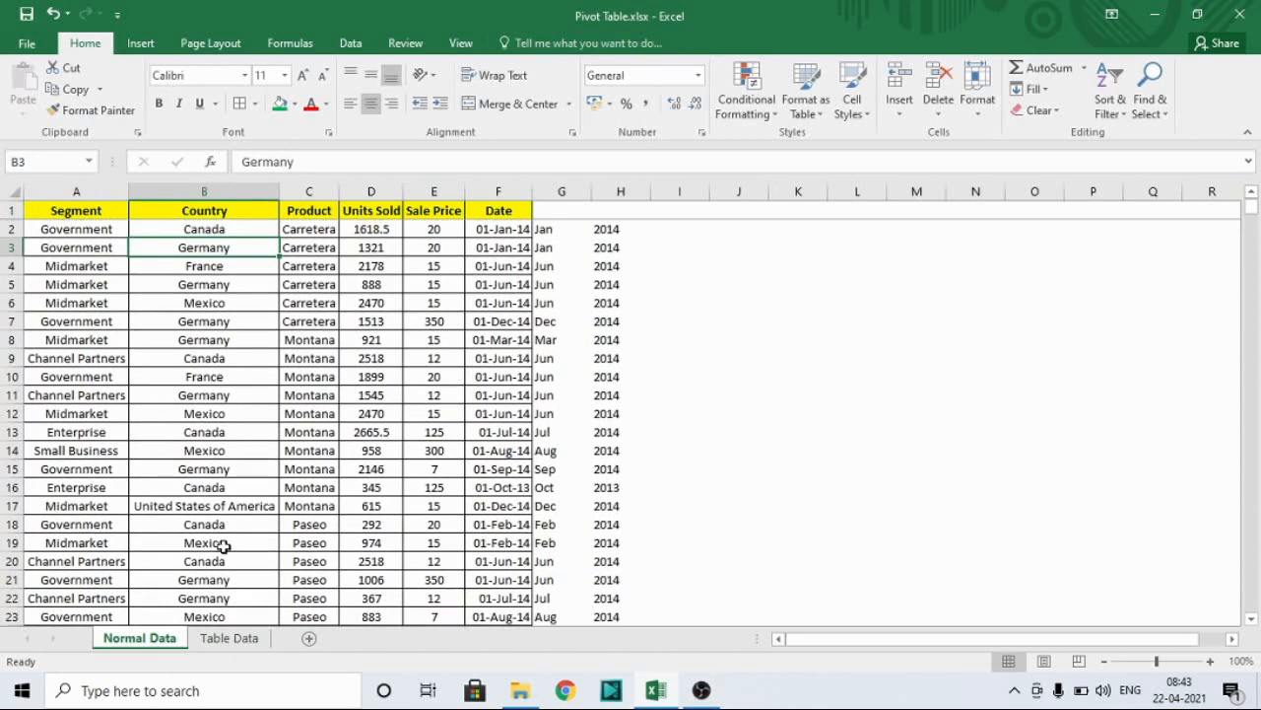
{"action": "left_click", "coordinate": [232, 642]}
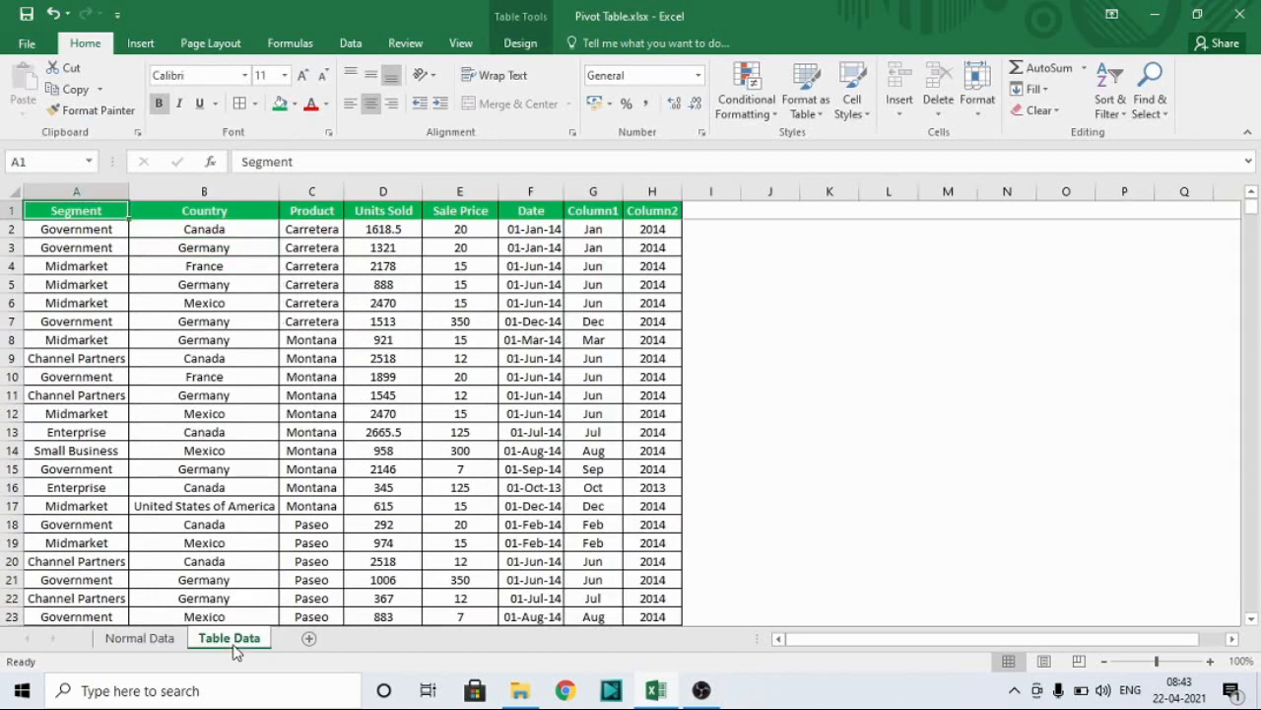
- Try the orange style from the first Medium row and the black gridded Light style on the table
{"action": "left_click", "coordinate": [525, 48]}
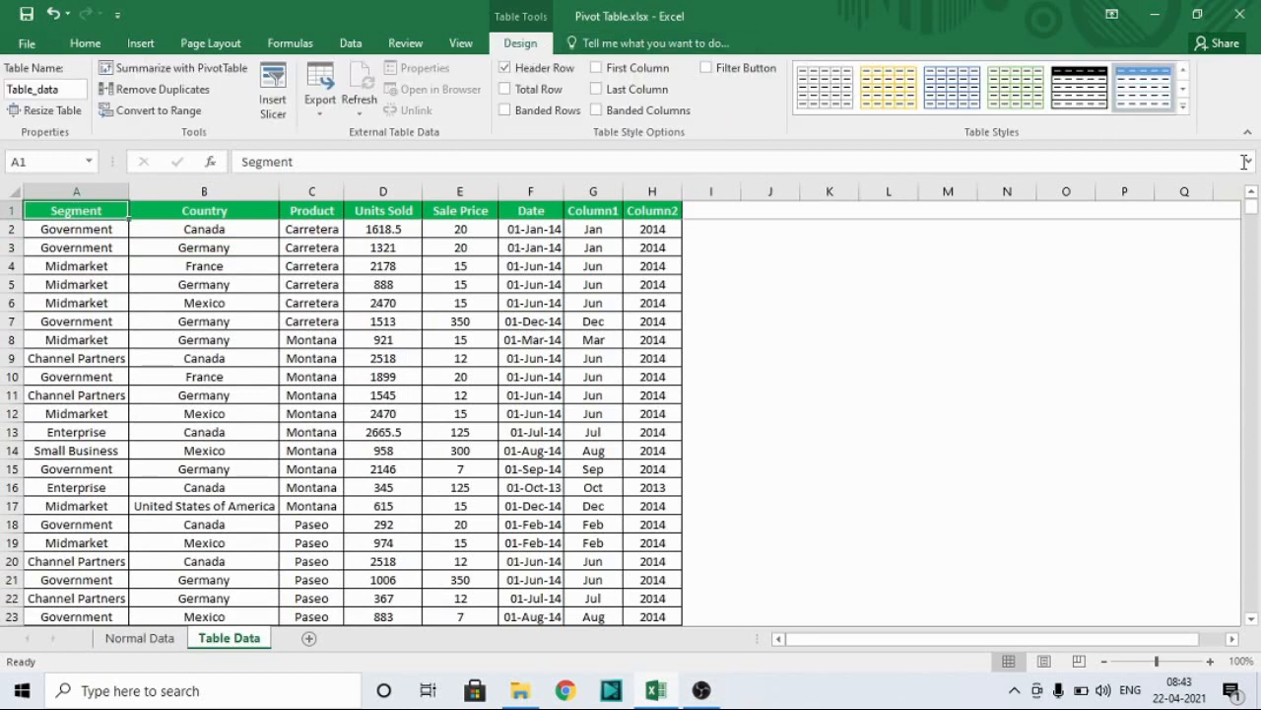
{"action": "left_click", "coordinate": [1185, 111]}
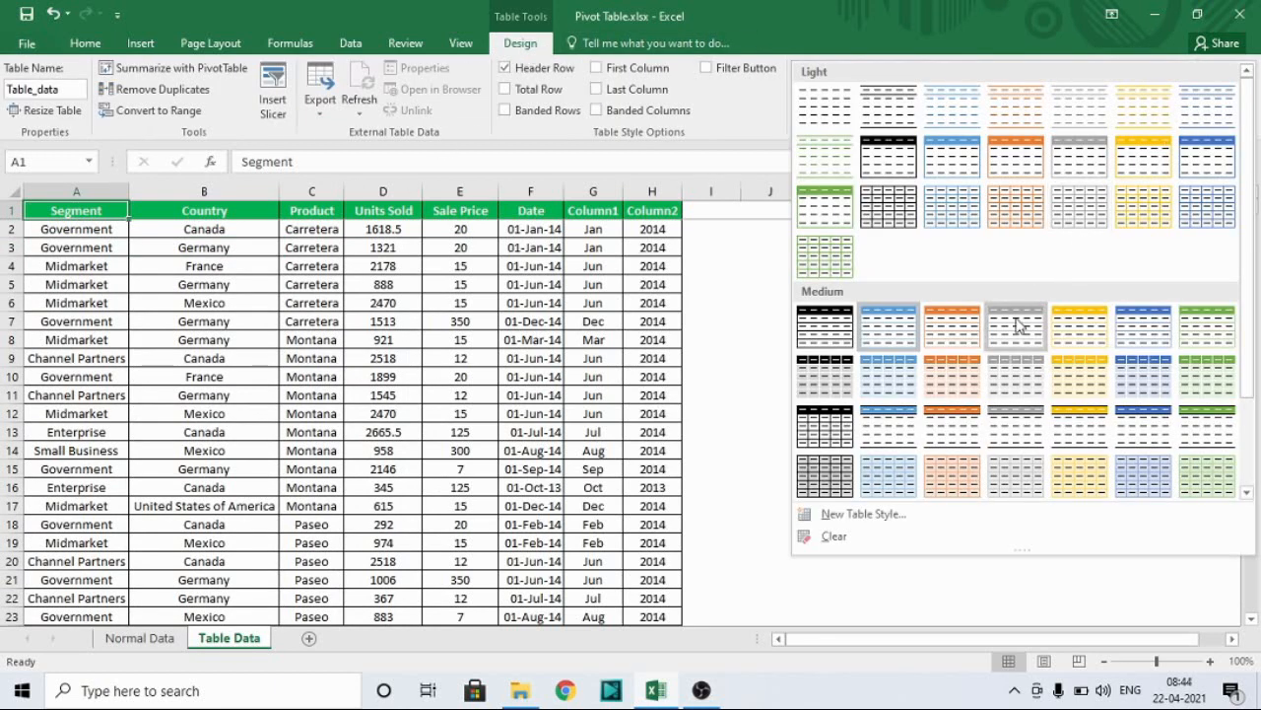
{"action": "left_click", "coordinate": [949, 328]}
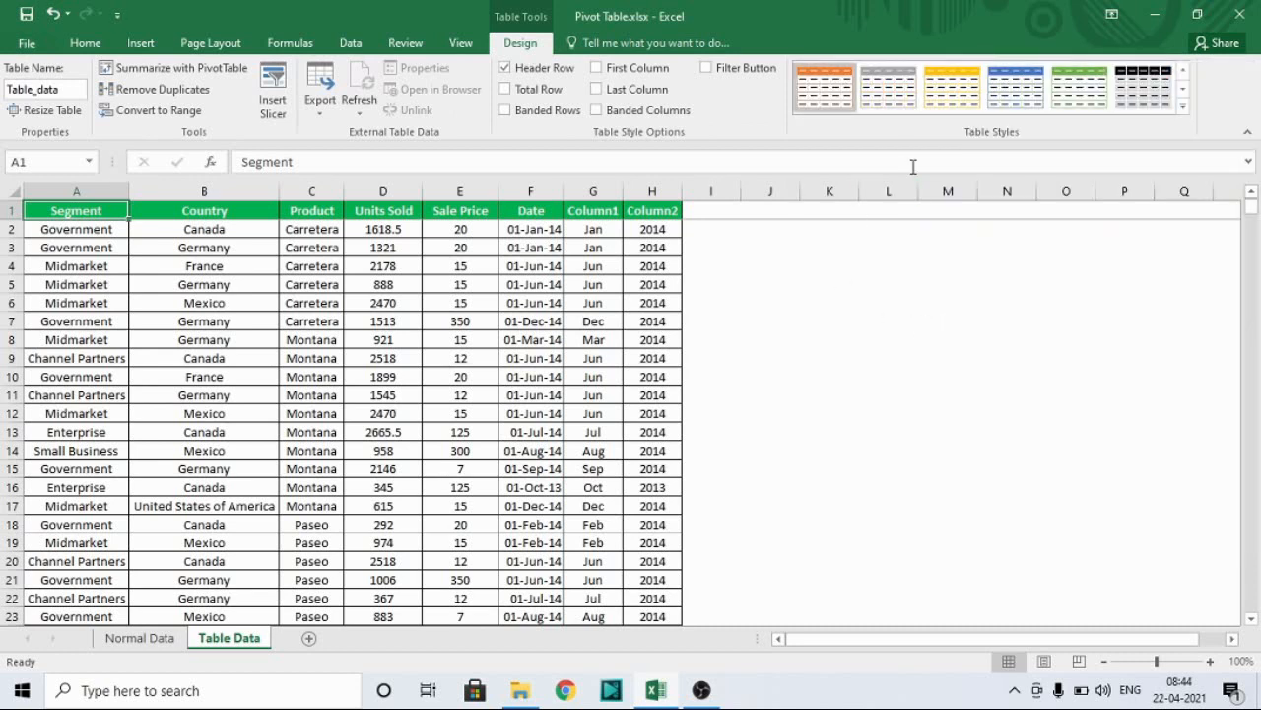
{"action": "left_click", "coordinate": [1184, 106]}
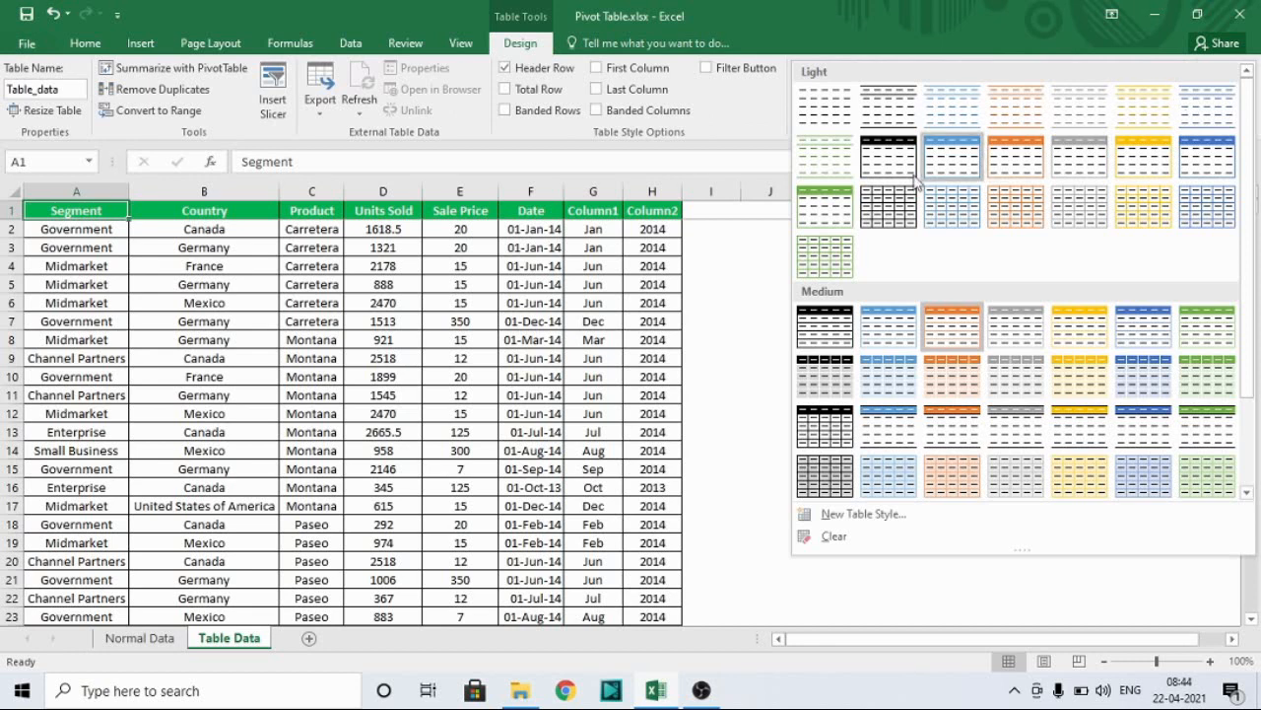
{"action": "left_click", "coordinate": [889, 212]}
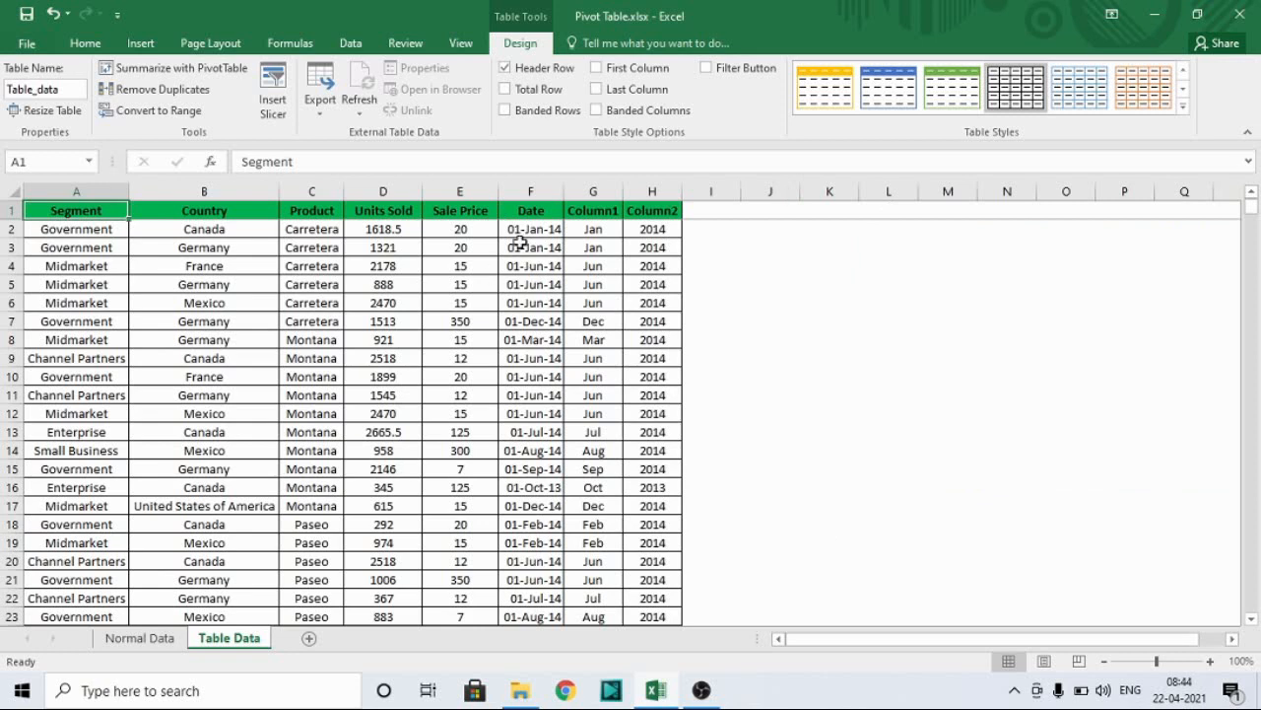
- Turn on banded rows for the table and try the orange style from the second Medium row
{"action": "left_click", "coordinate": [506, 113]}
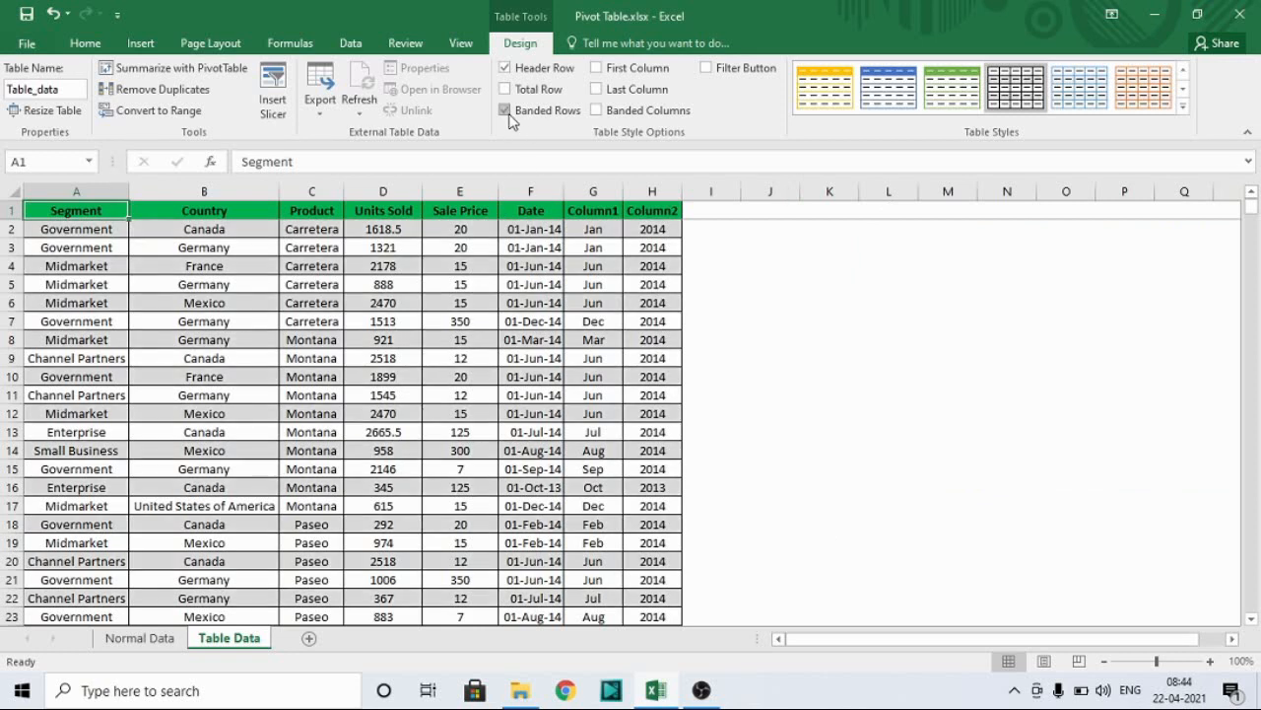
{"action": "left_click", "coordinate": [453, 360]}
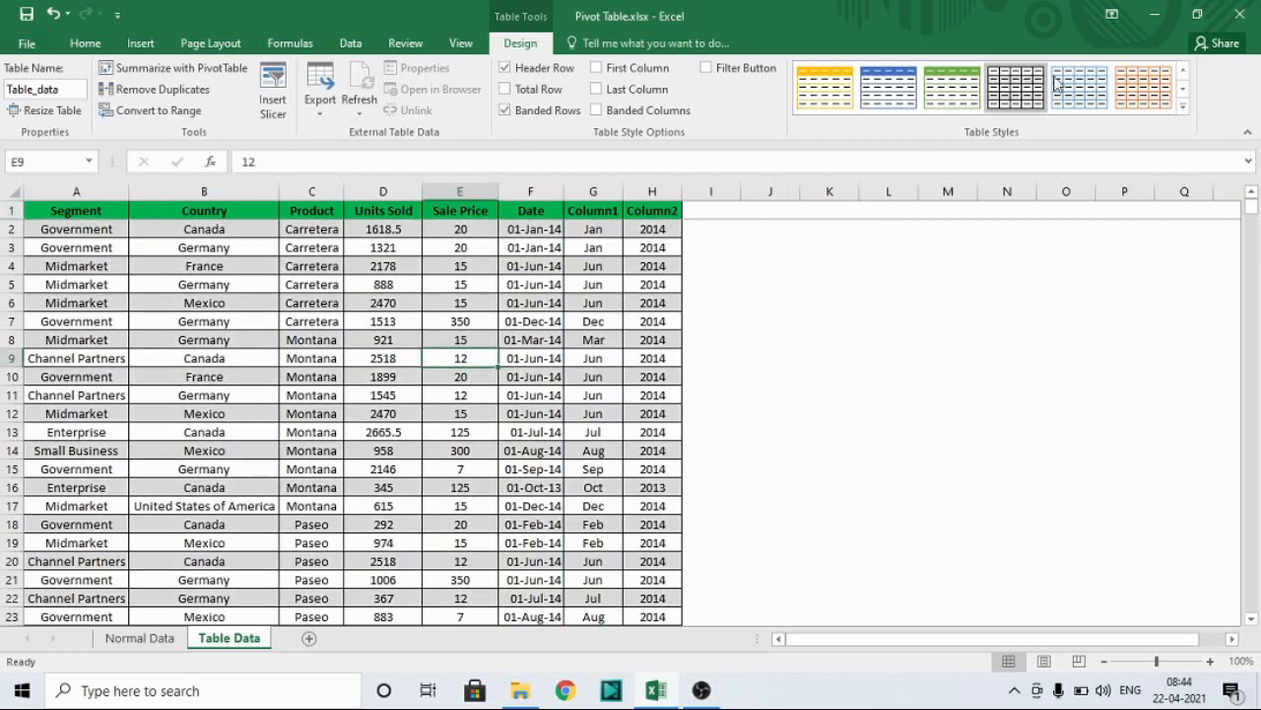
{"action": "left_click", "coordinate": [1182, 103]}
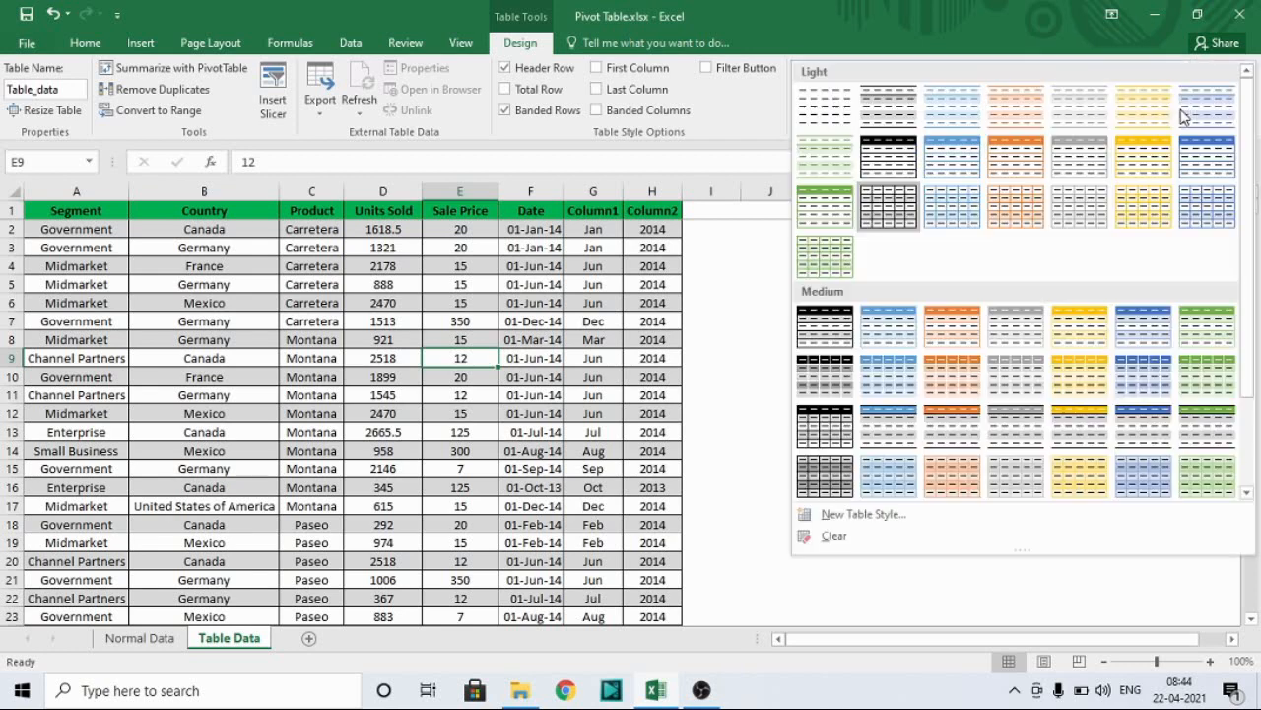
{"action": "left_click", "coordinate": [955, 385]}
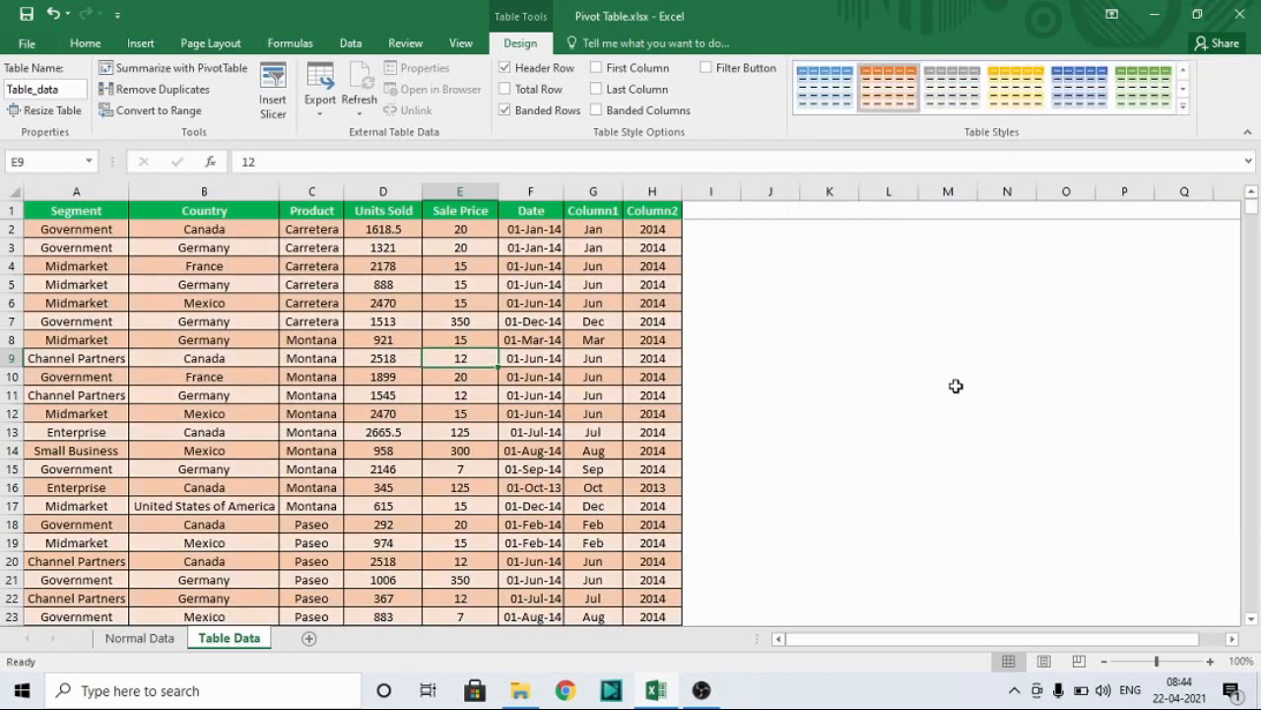
- Apply the gold style from the first Medium row to the table and return to cell A1
{"action": "left_click", "coordinate": [1183, 105]}
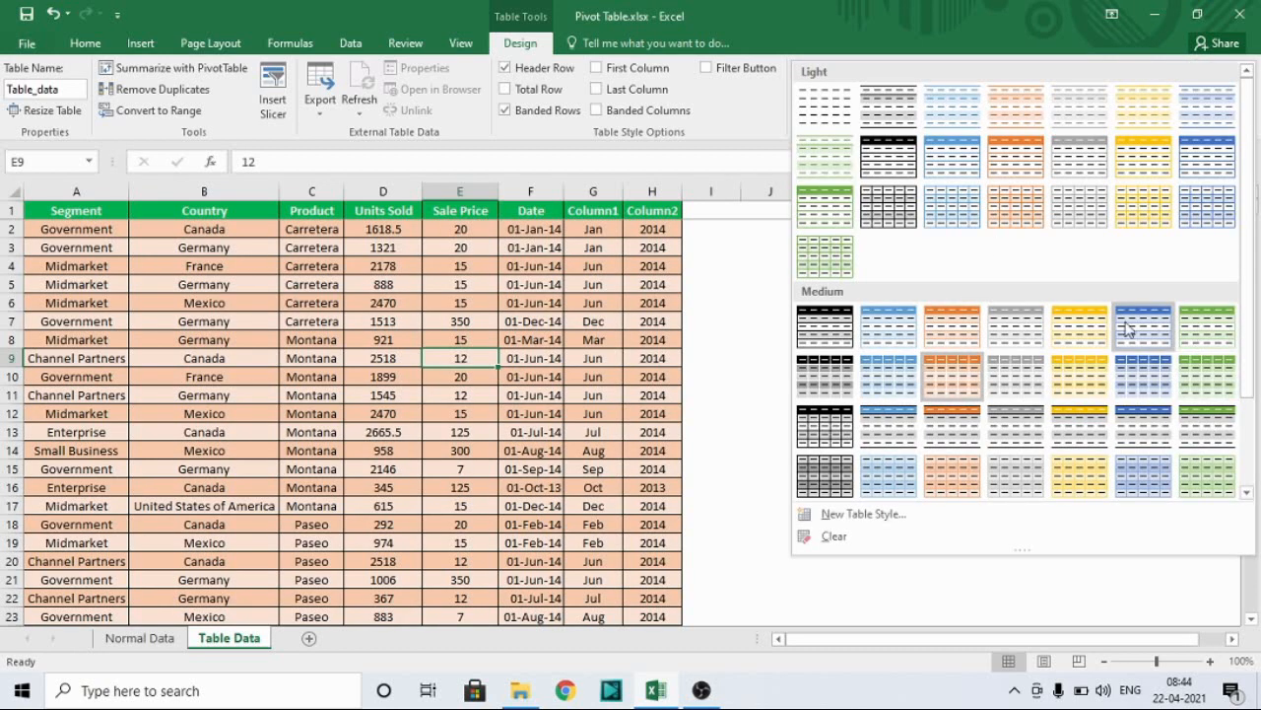
{"action": "left_click", "coordinate": [1081, 326]}
{"action": "left_click", "coordinate": [491, 323]}
{"action": "key", "text": "ctrl+Home"}
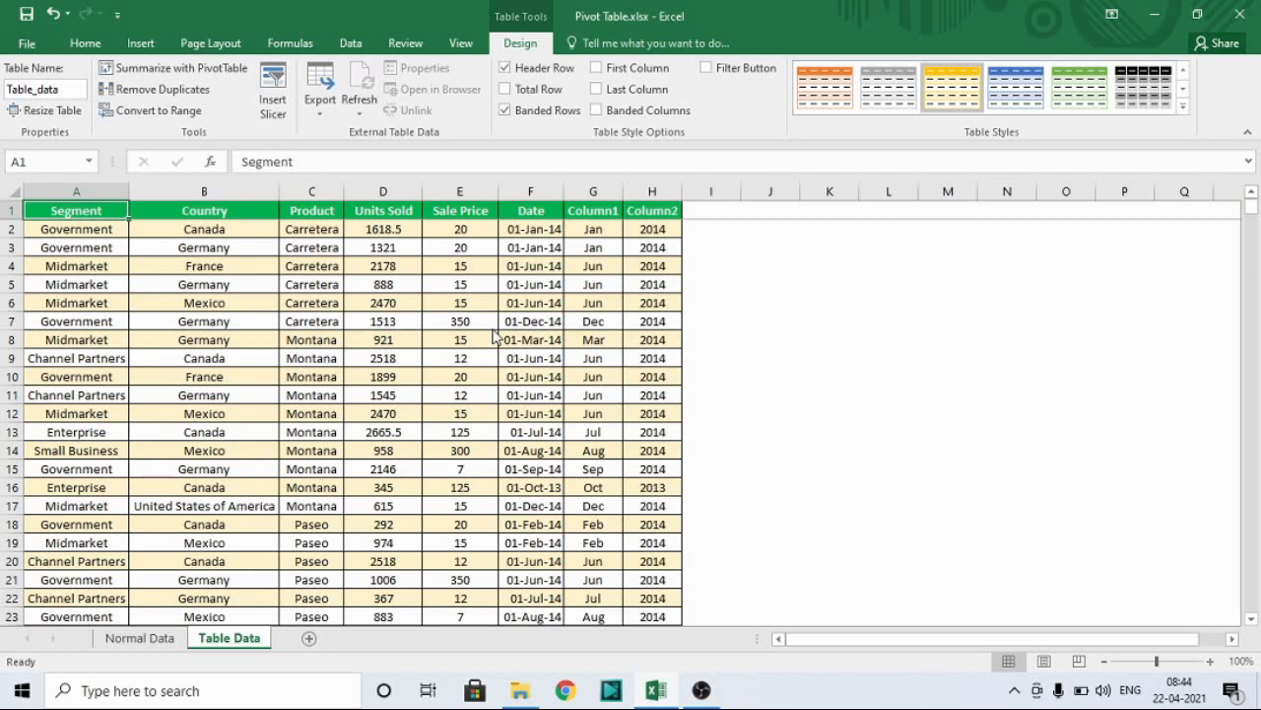
- Convert the range A1:F702 on the Normal Data sheet into a table with headers
{"action": "left_click", "coordinate": [415, 297]}
{"action": "key", "text": "ctrl+Page_Up"}
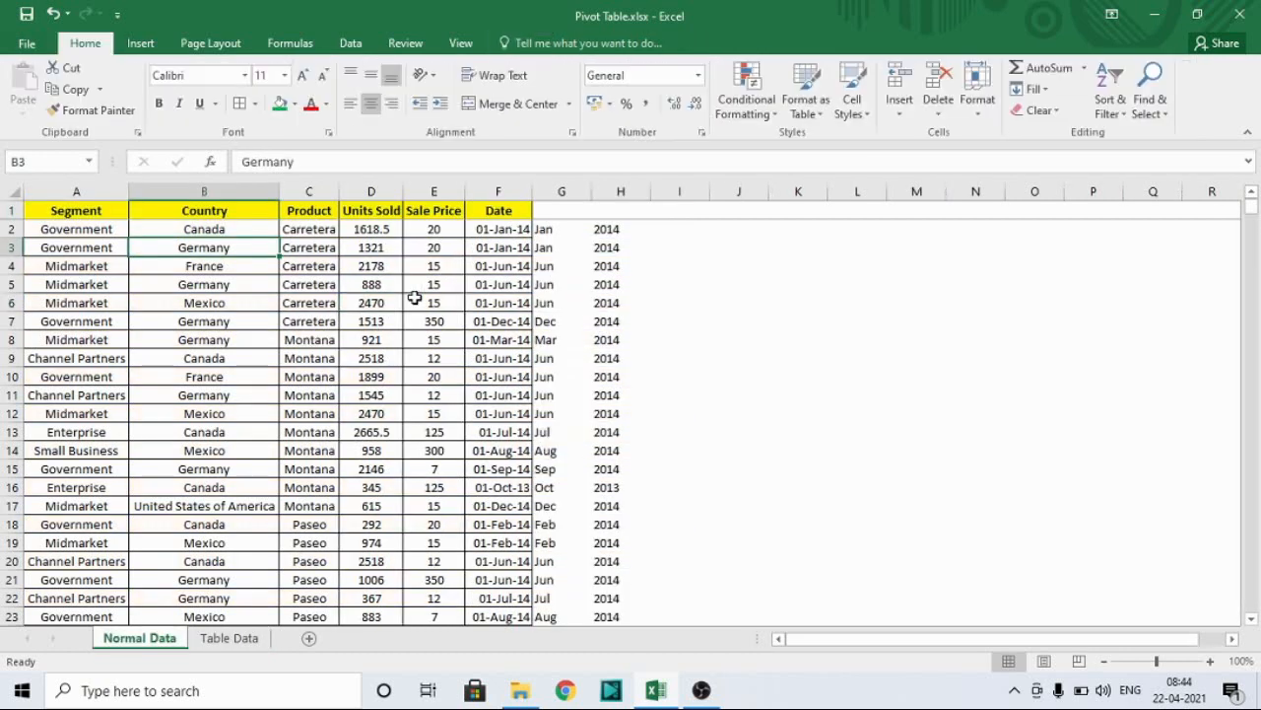
{"action": "key", "text": "ctrl+Home"}
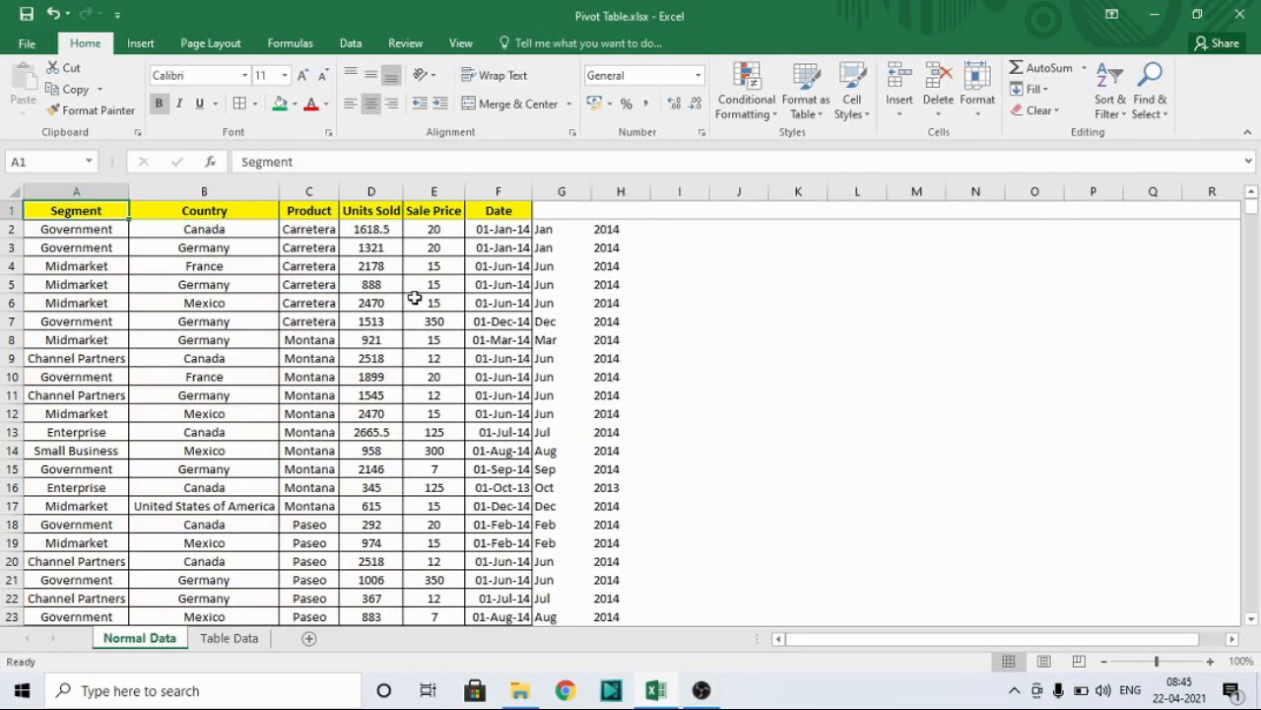
{"action": "key", "text": "ctrl+shift+Right"}
{"action": "key", "text": "ctrl+shift+Down"}
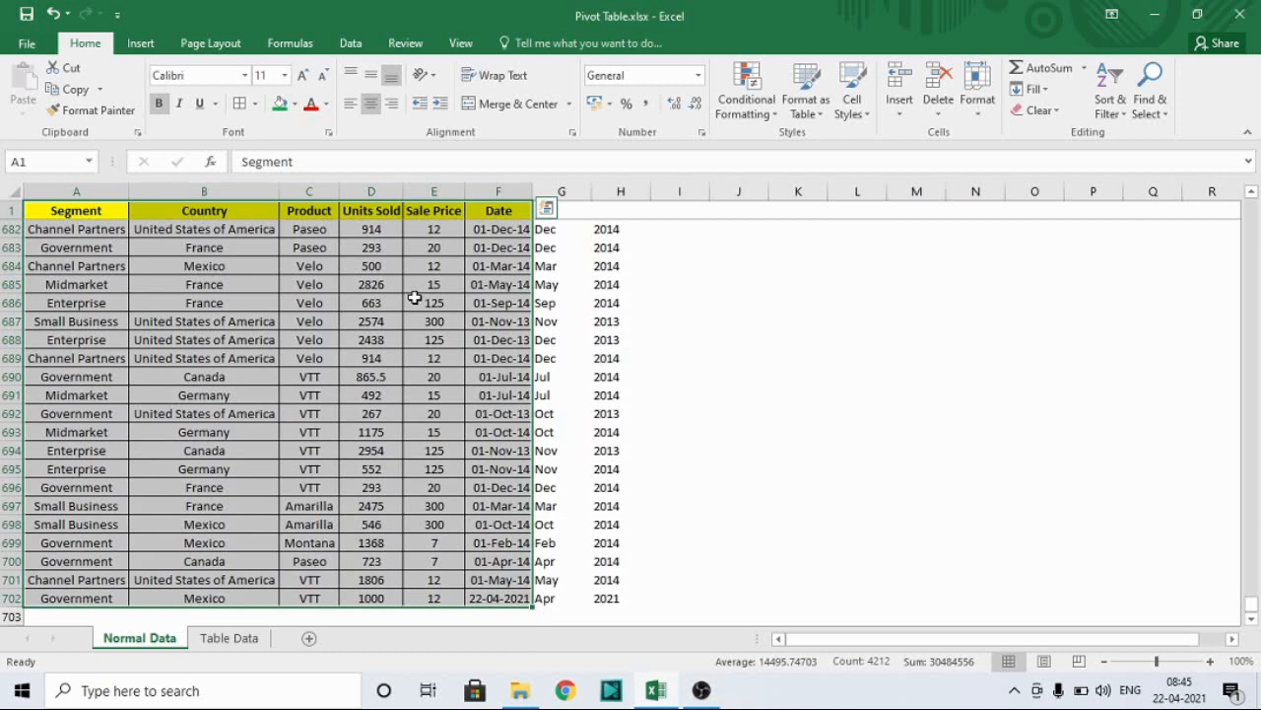
{"action": "key", "text": "ctrl+t"}
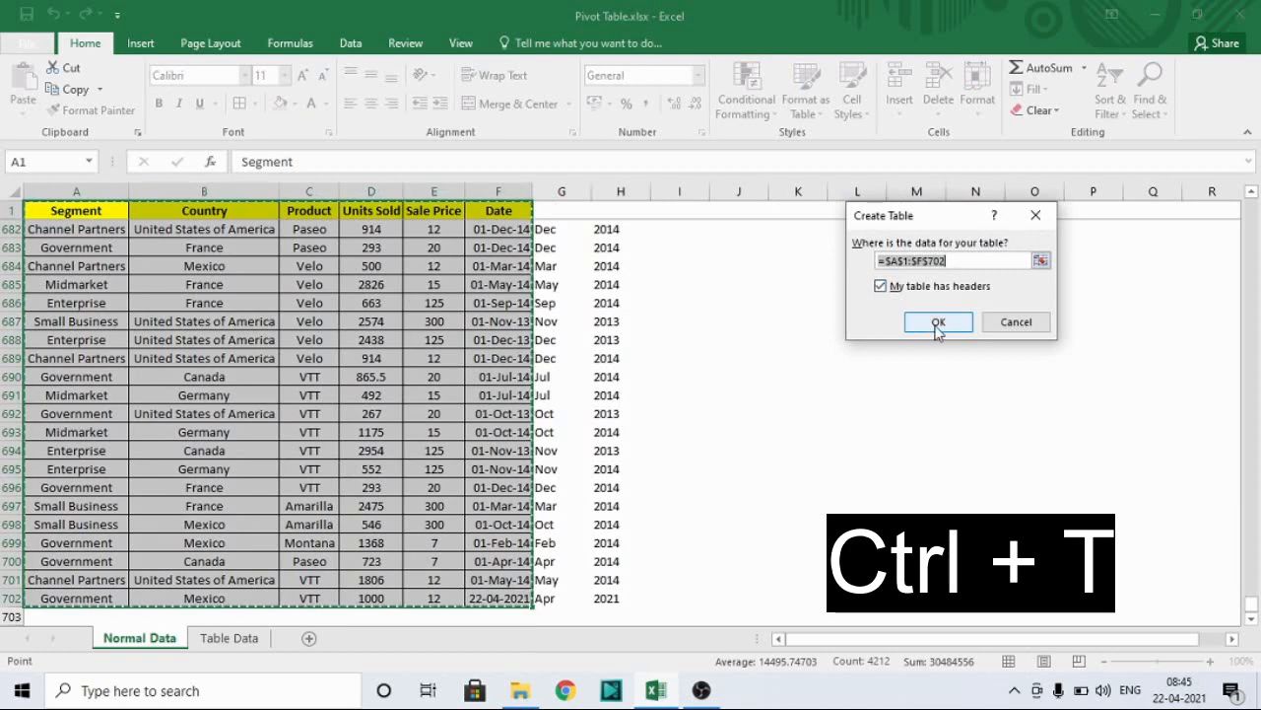
{"action": "left_click", "coordinate": [937, 324]}
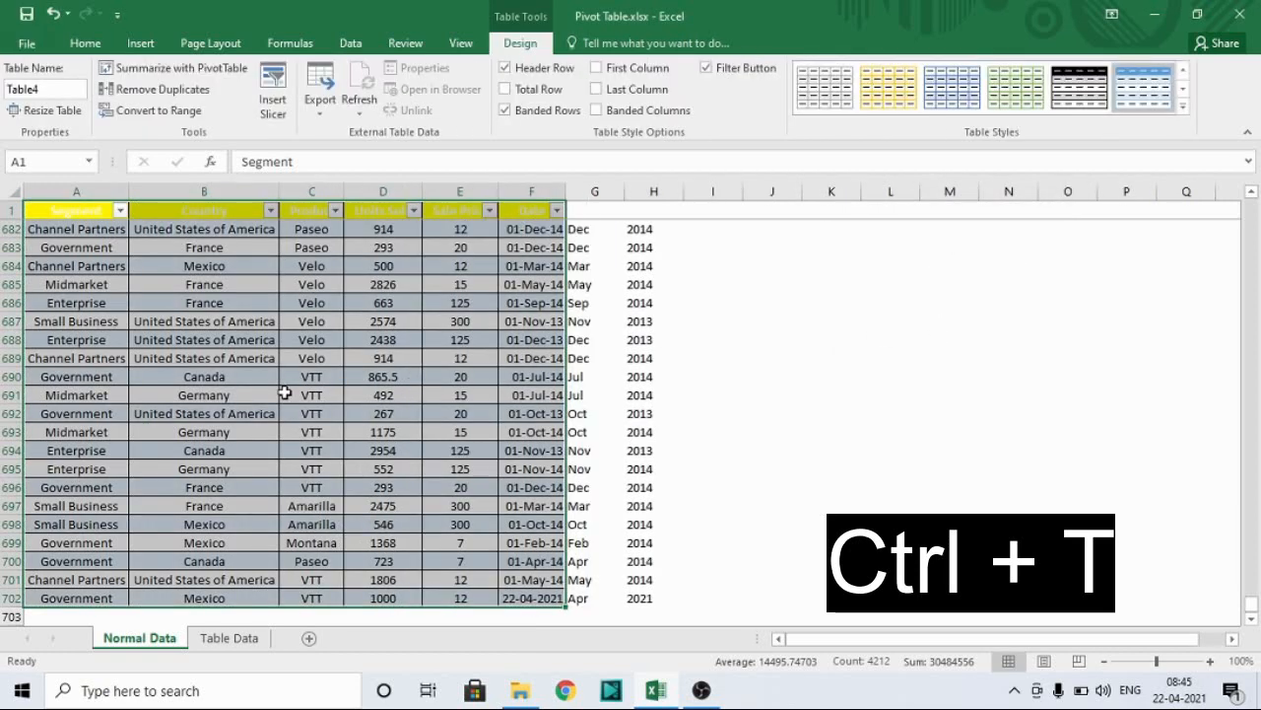
{"action": "left_click", "coordinate": [334, 340]}
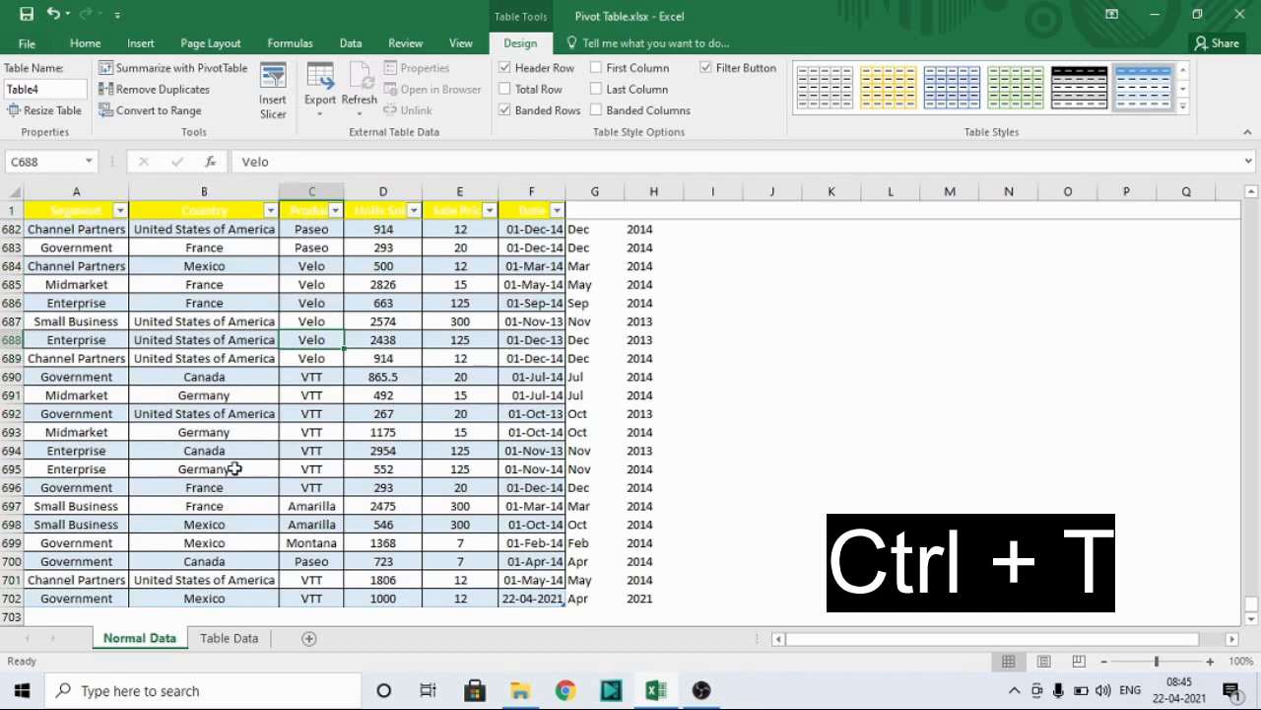
- Undo the table creation on the Normal Data sheet and select cell B2
{"action": "key", "text": "ctrl+z"}
{"action": "key", "text": "Right"}
{"action": "key", "text": "Down"}
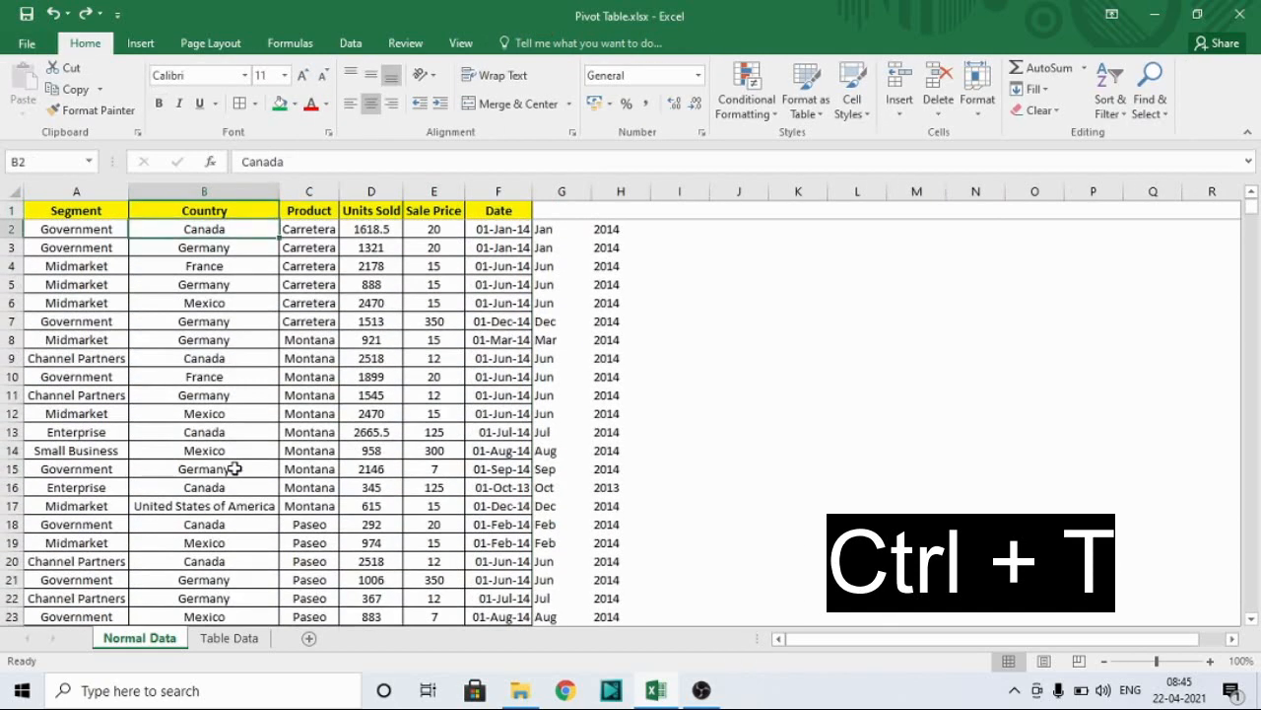
{"action": "key", "text": "Left"}
{"action": "key", "text": "Up"}
{"action": "key", "text": "Right"}
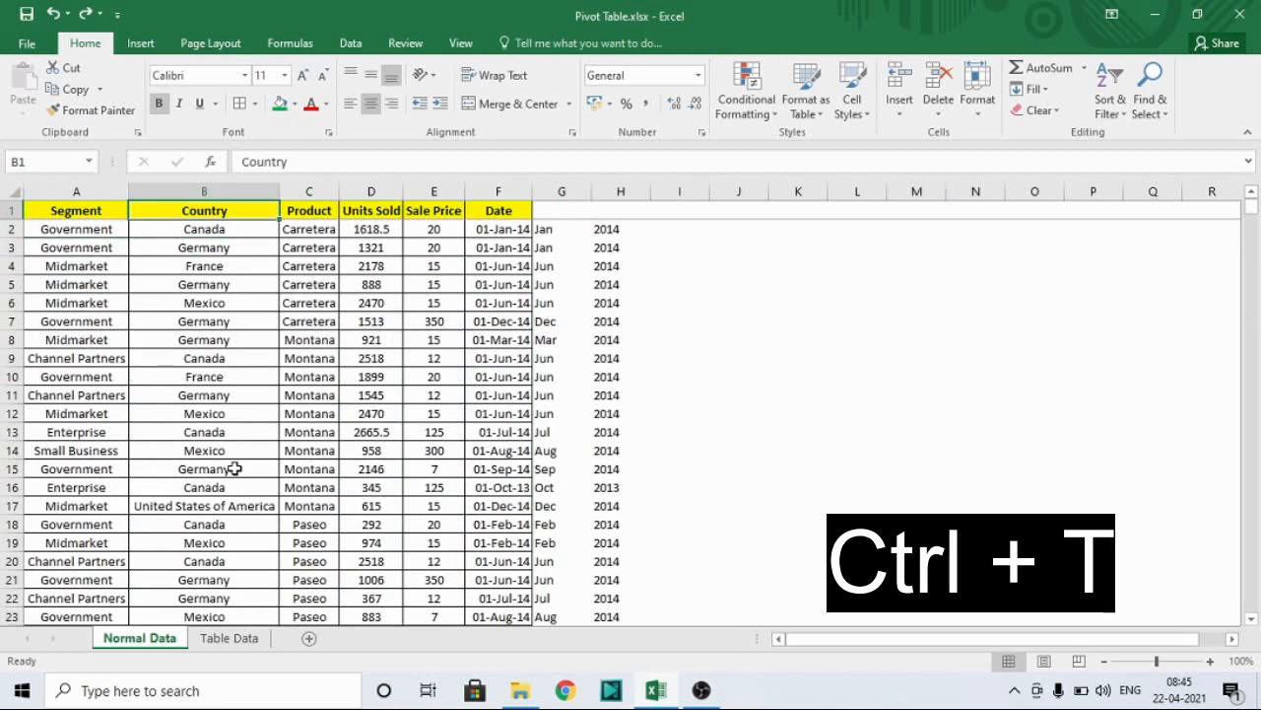
{"action": "key", "text": "Down"}
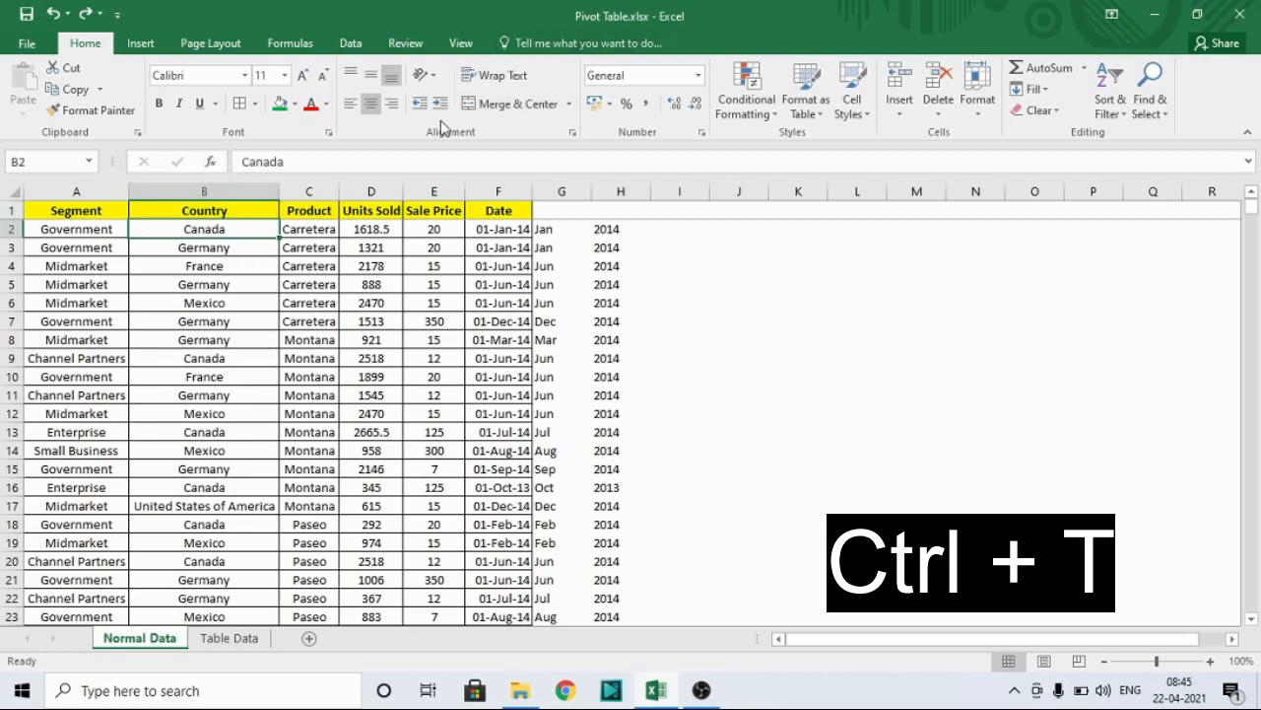
- Return to the Table Data sheet and select cell B9 in the Country column
{"action": "key", "text": "ctrl+Page_Down"}
{"action": "left_click", "coordinate": [389, 335]}
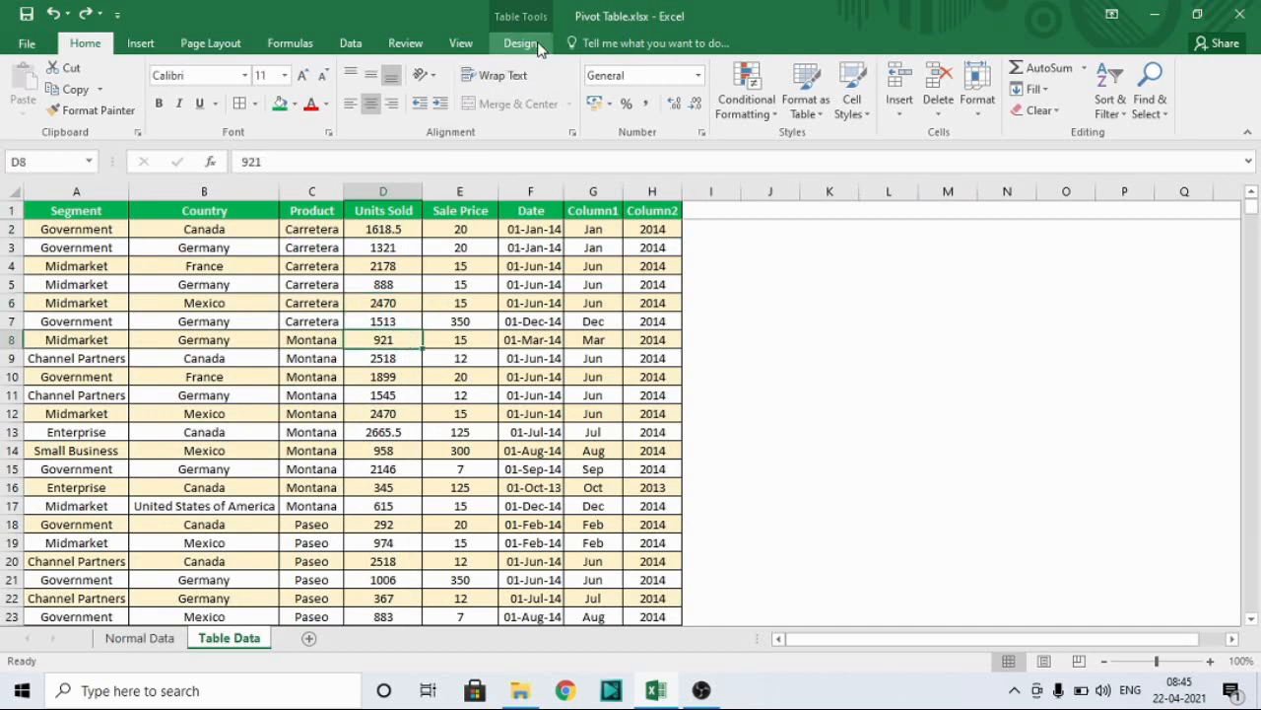
{"action": "left_click", "coordinate": [248, 436]}
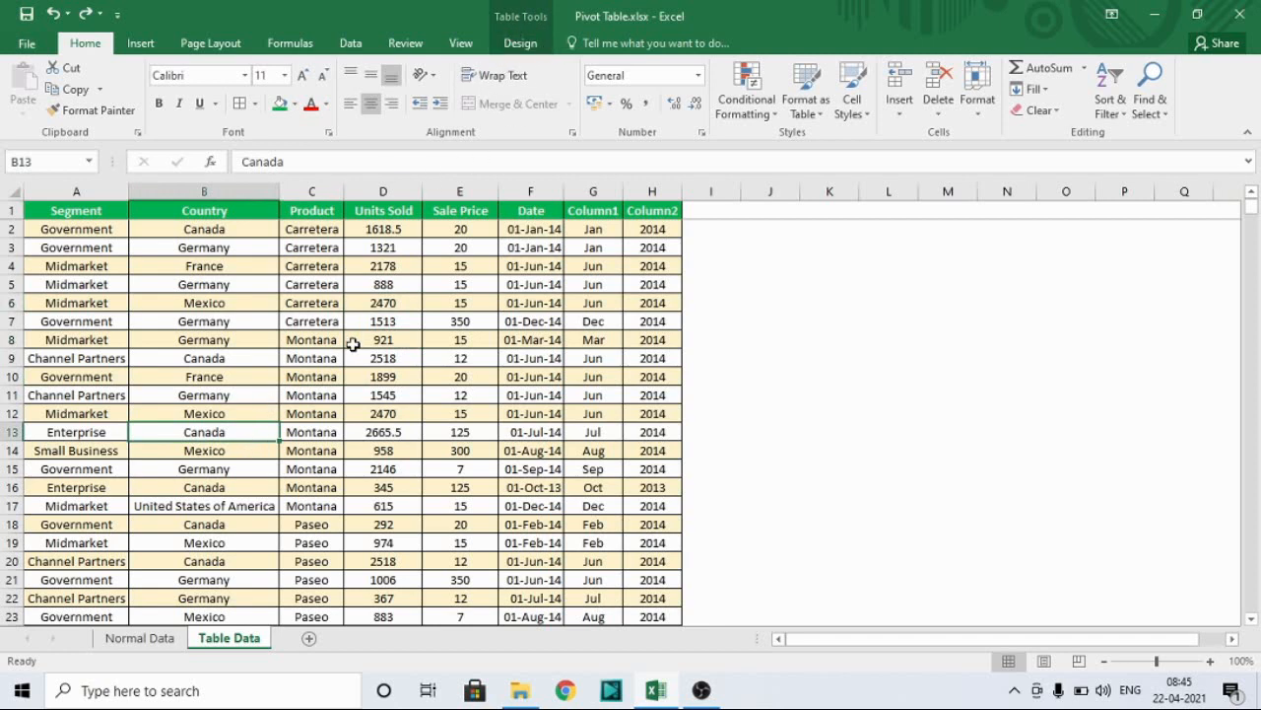
{"action": "left_click", "coordinate": [302, 432]}
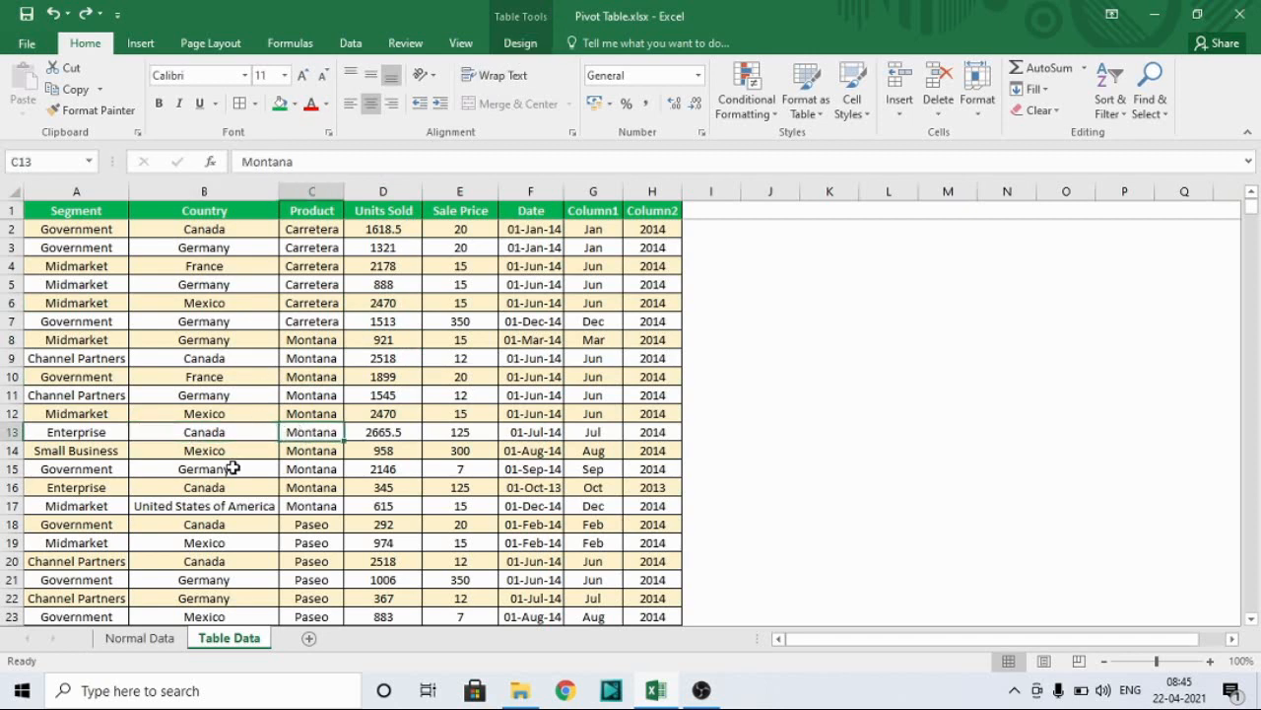
{"action": "left_click", "coordinate": [251, 362]}
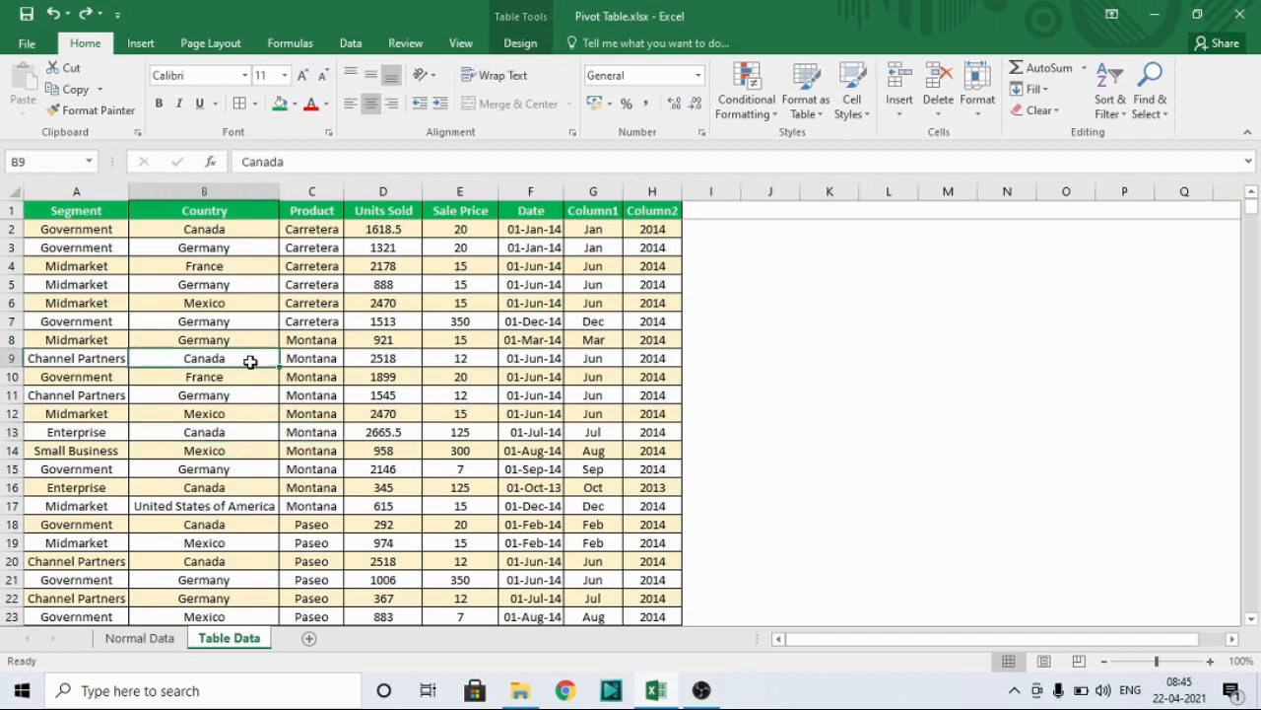